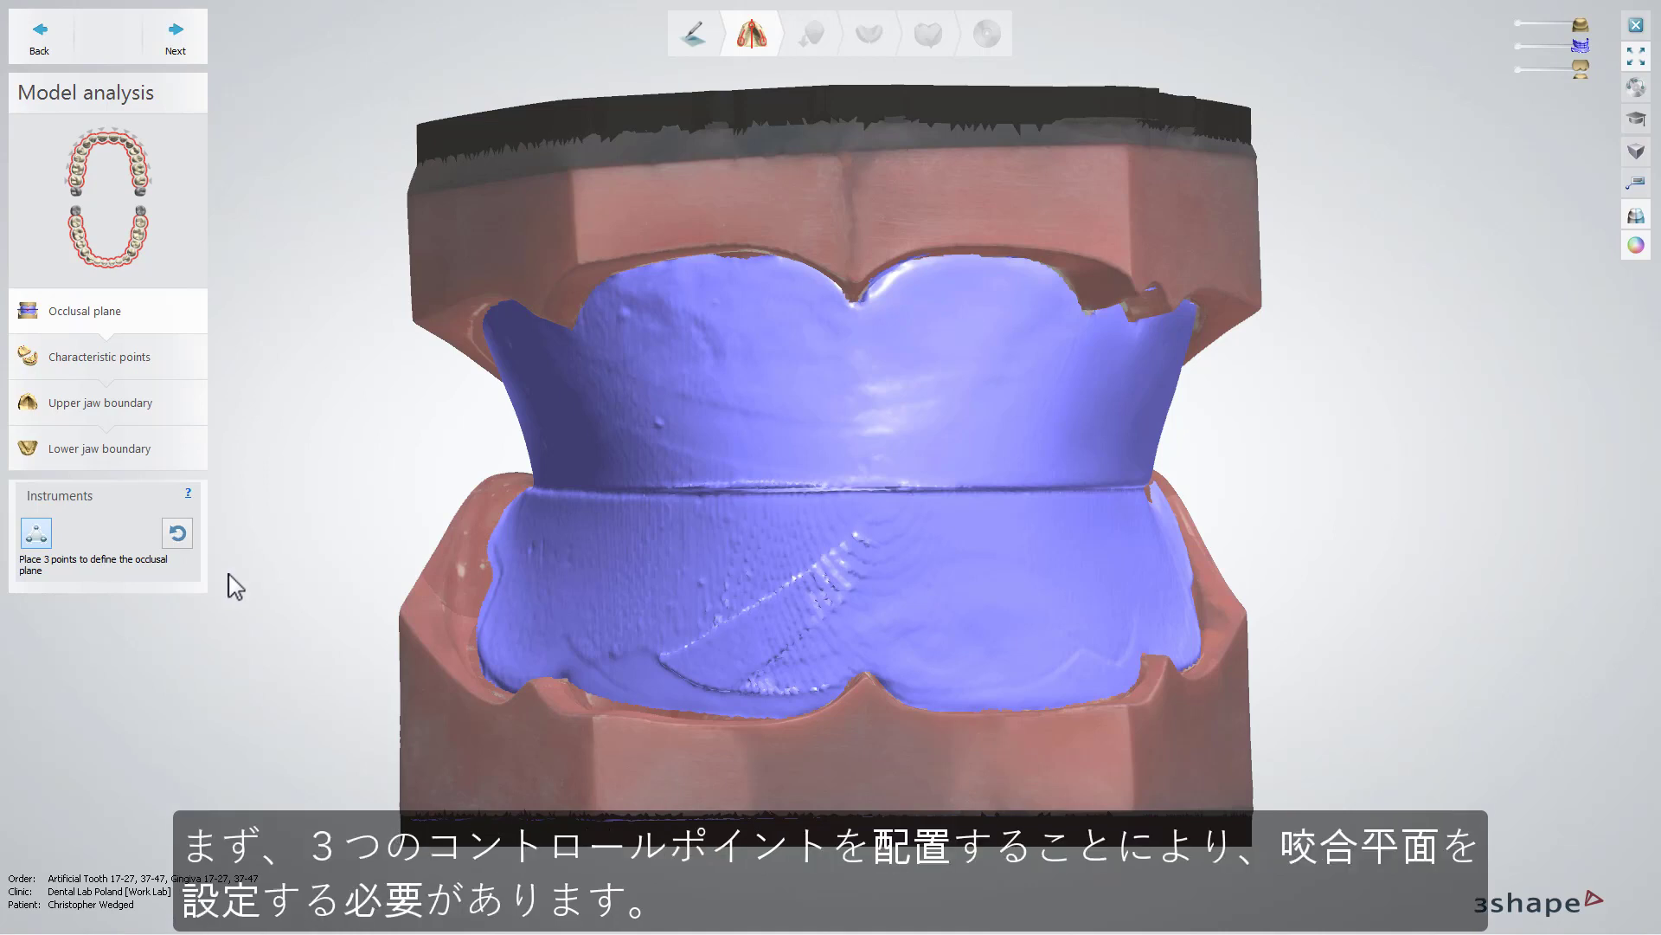
# Place three occlusal plane points along the bite line, rotating the jaws between points.
pyautogui.click(37, 534)
pyautogui.moveTo(308, 511); pyautogui.dragTo(615, 491, button='right')
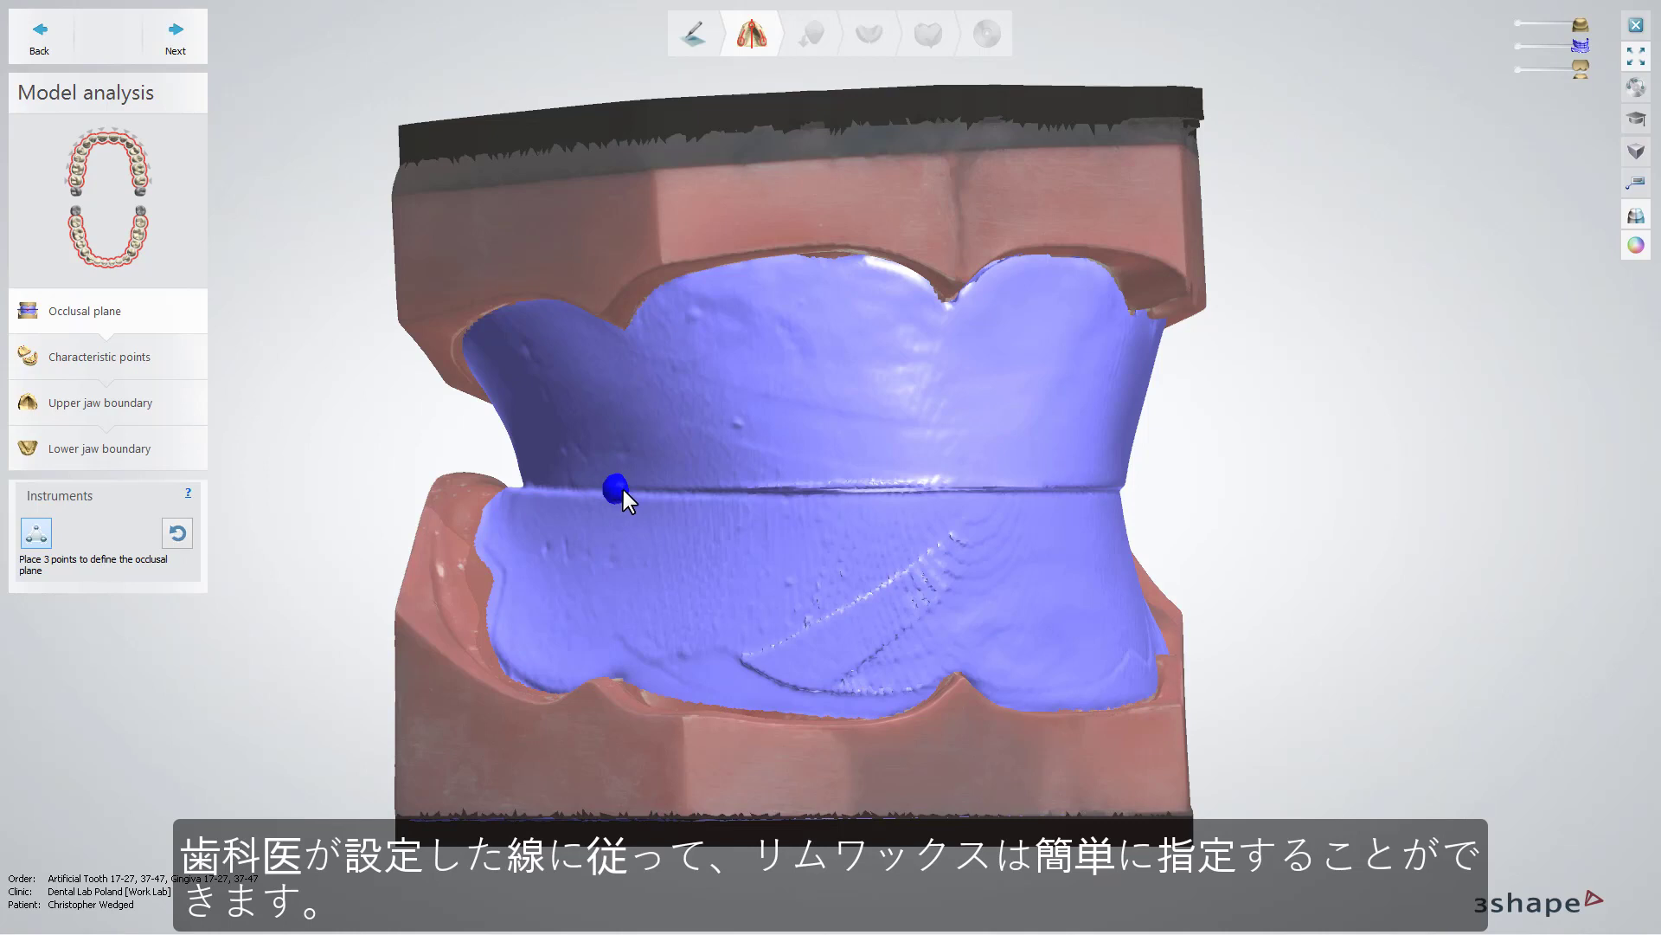
pyautogui.moveTo(857, 516); pyautogui.dragTo(819, 512, button='right')
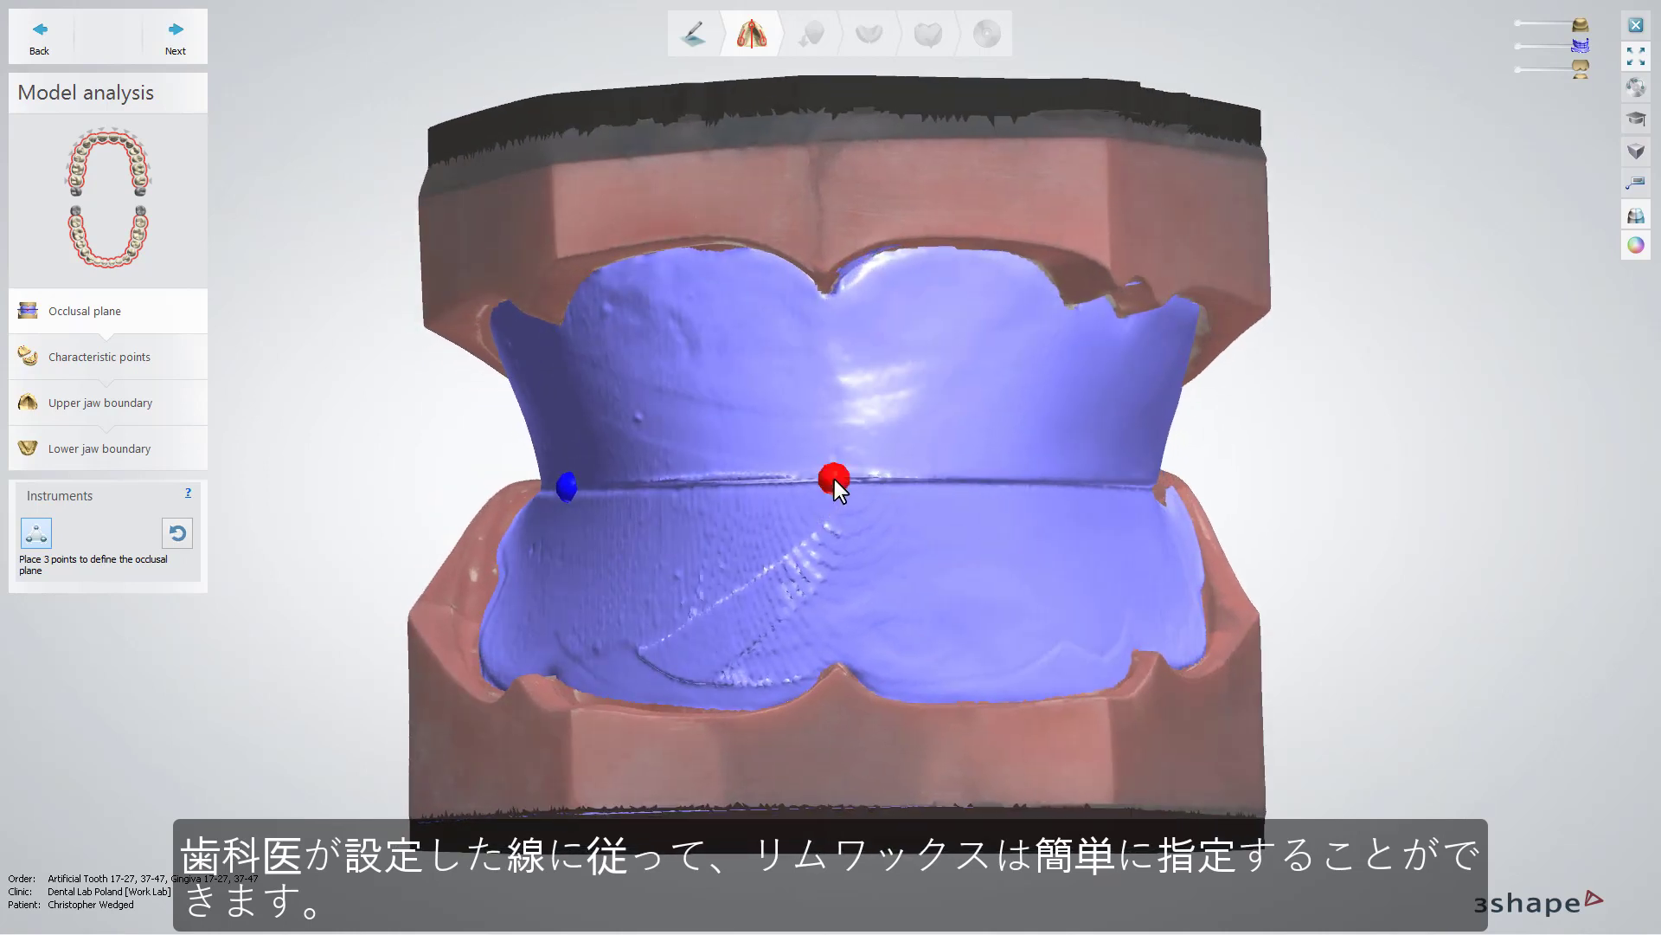
pyautogui.moveTo(974, 486); pyautogui.dragTo(917, 486, button='right')
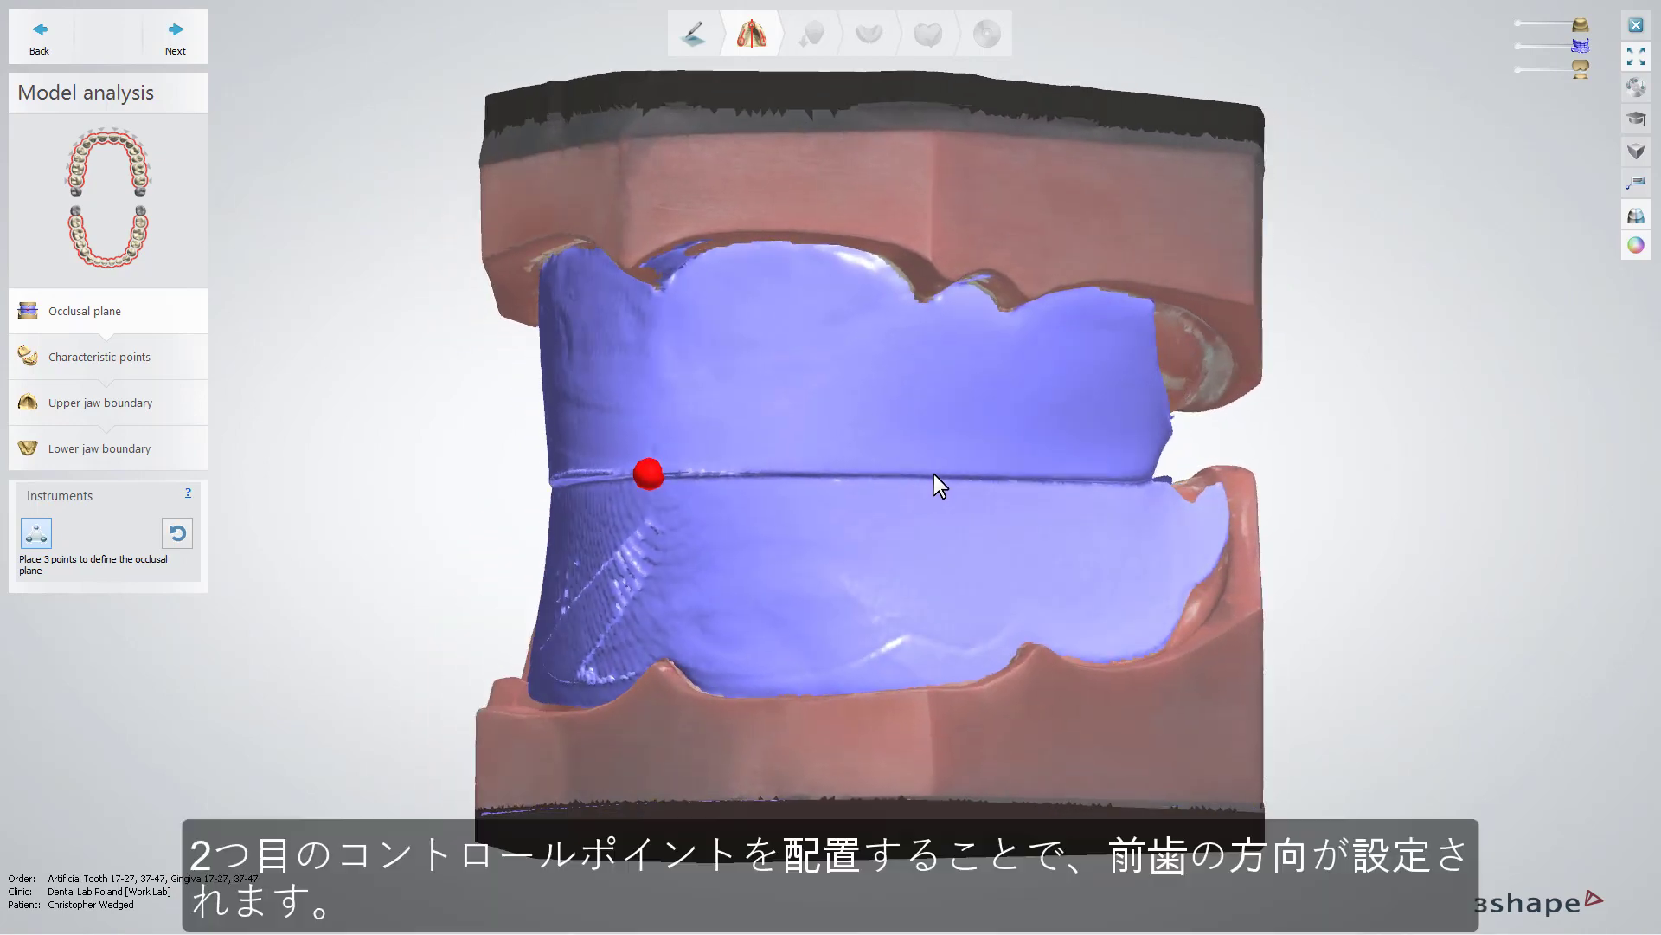
pyautogui.click(936, 474)
pyautogui.moveTo(739, 538); pyautogui.dragTo(786, 538, button='right')
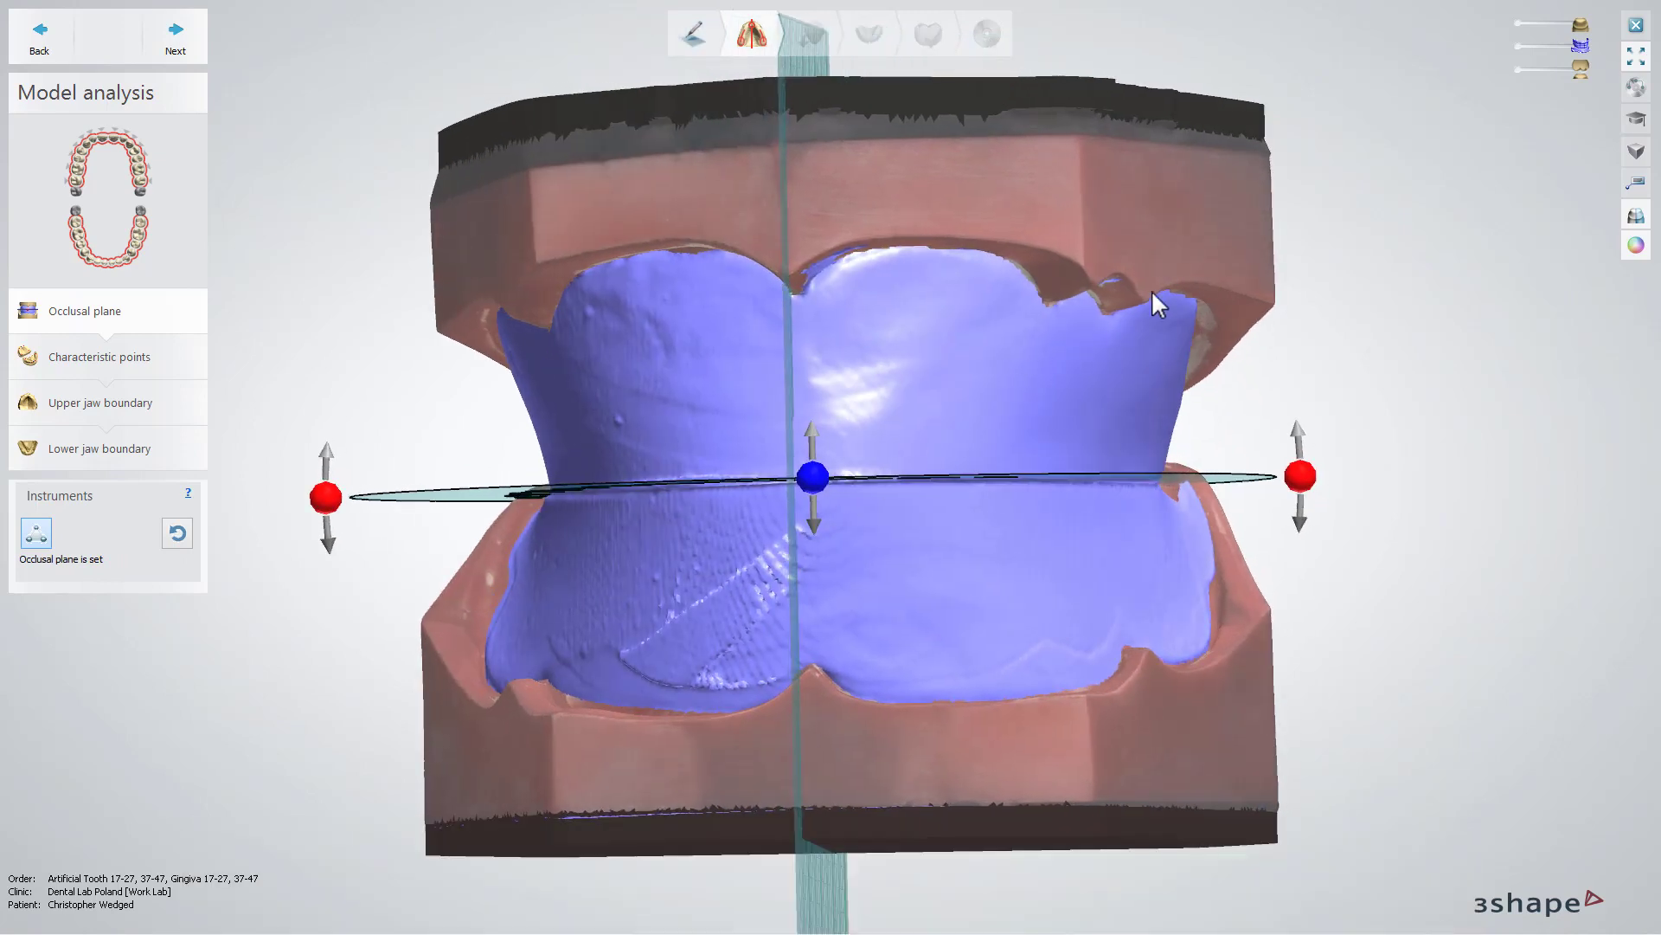
# Hide the wax rim and lower jaw, rotate the midline onto the palatal suture, and continue.
pyautogui.click(1519, 48)
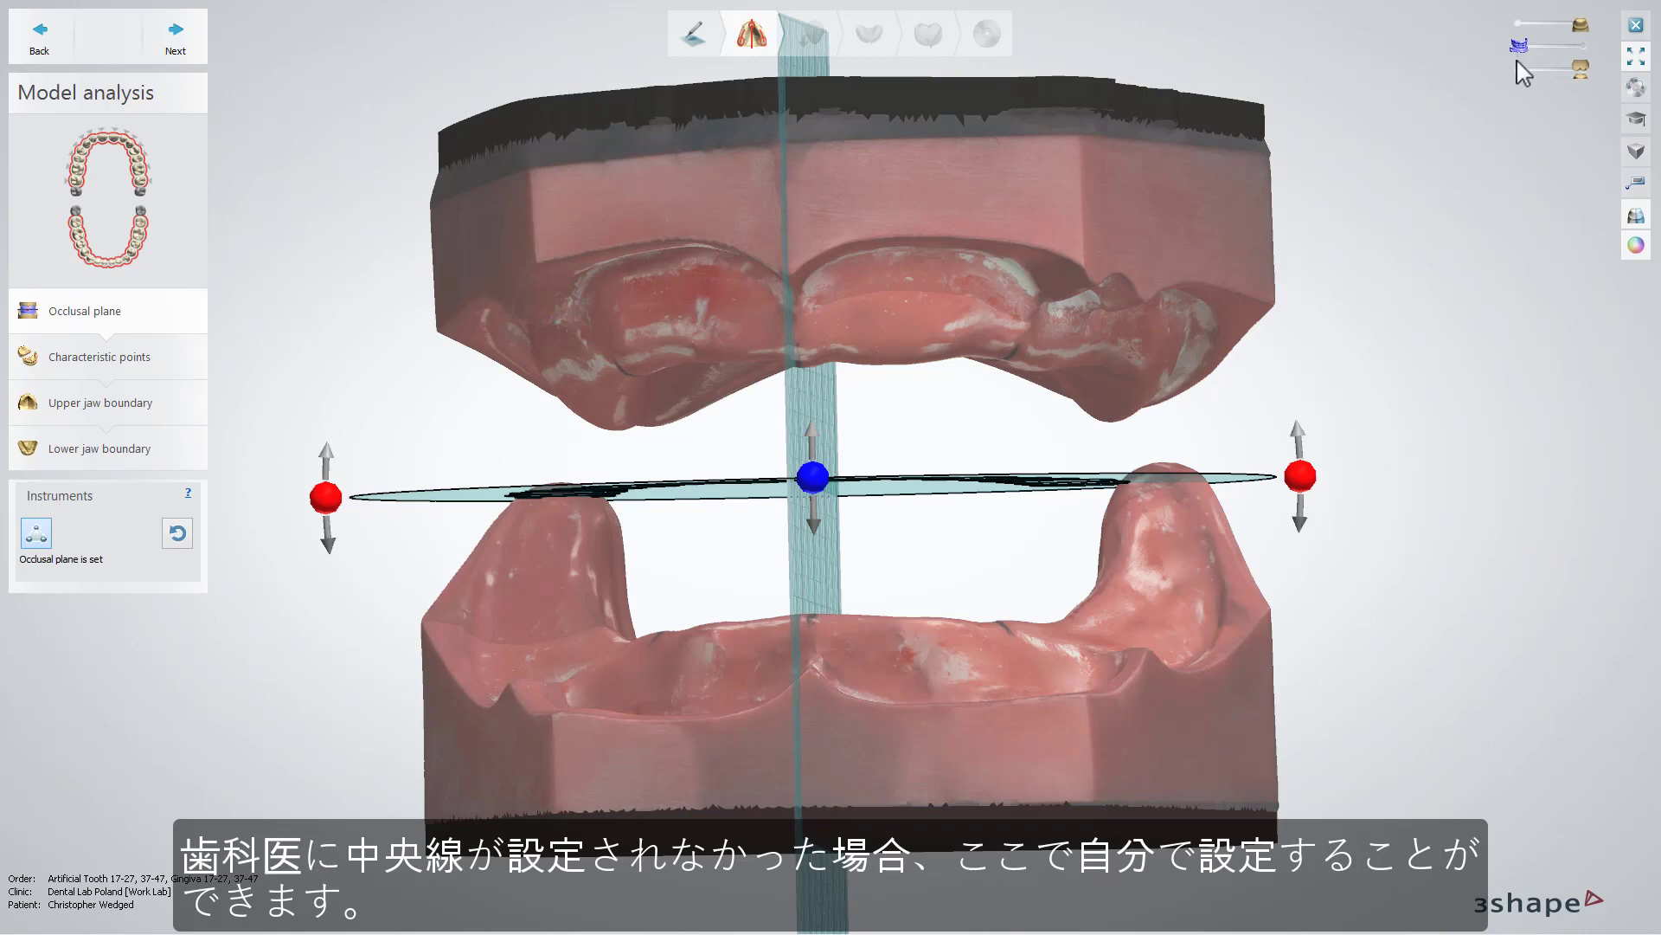
pyautogui.click(1520, 68)
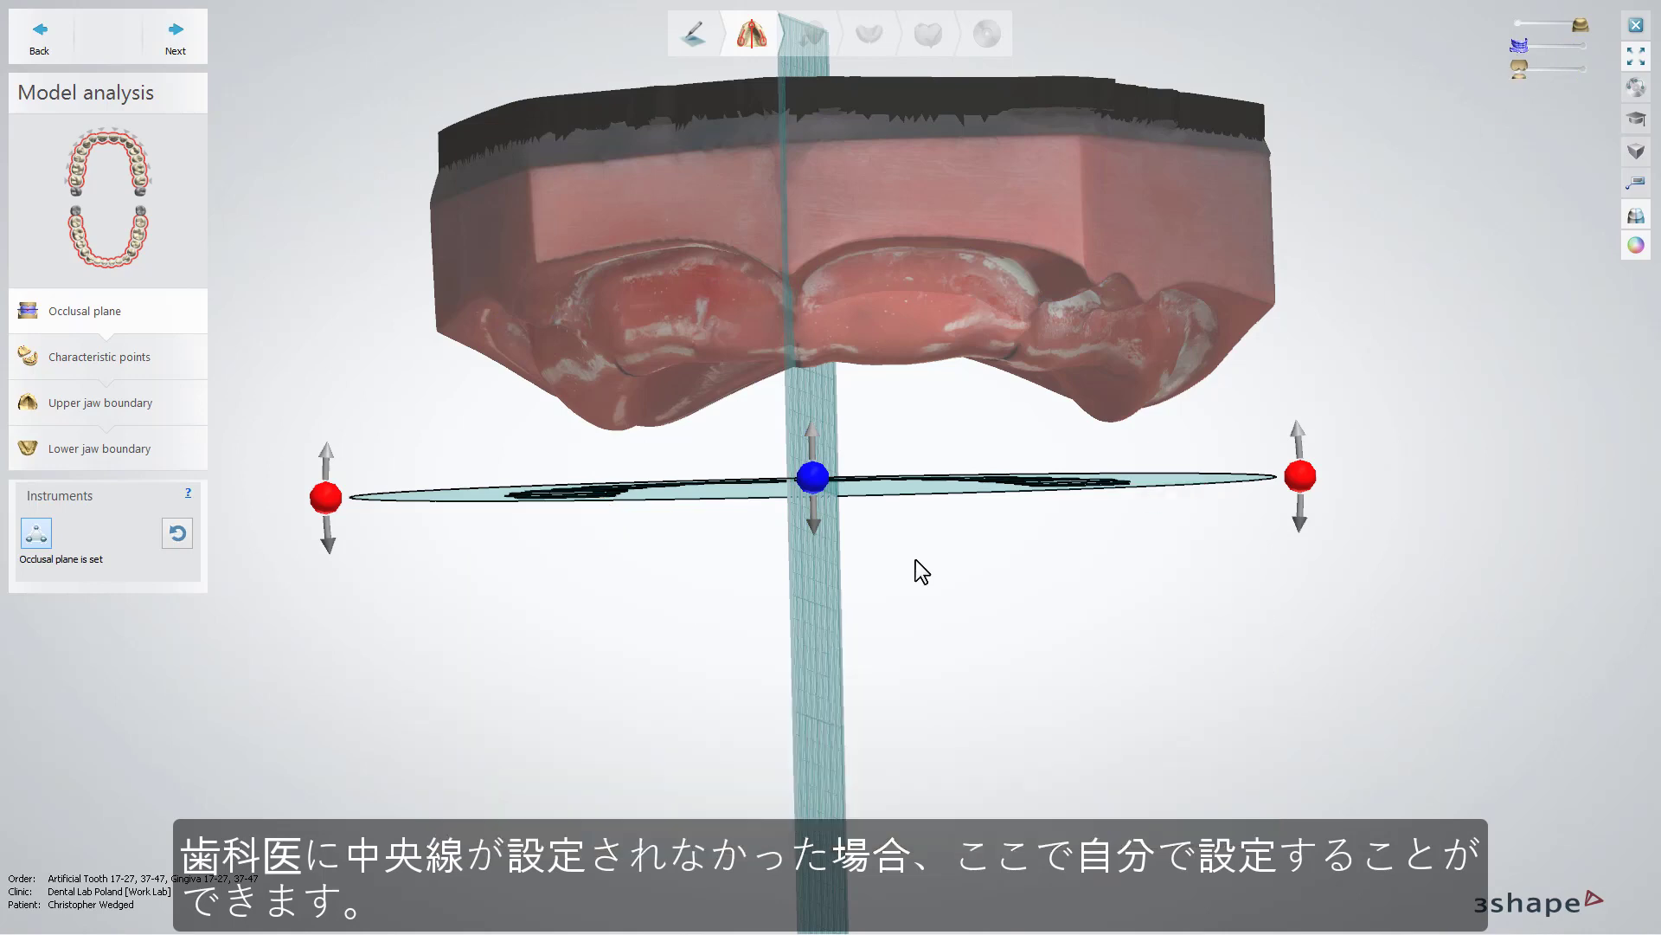
pyautogui.scroll(-2, 915, 559)
pyautogui.moveTo(945, 630); pyautogui.dragTo(949, 497, button='right')
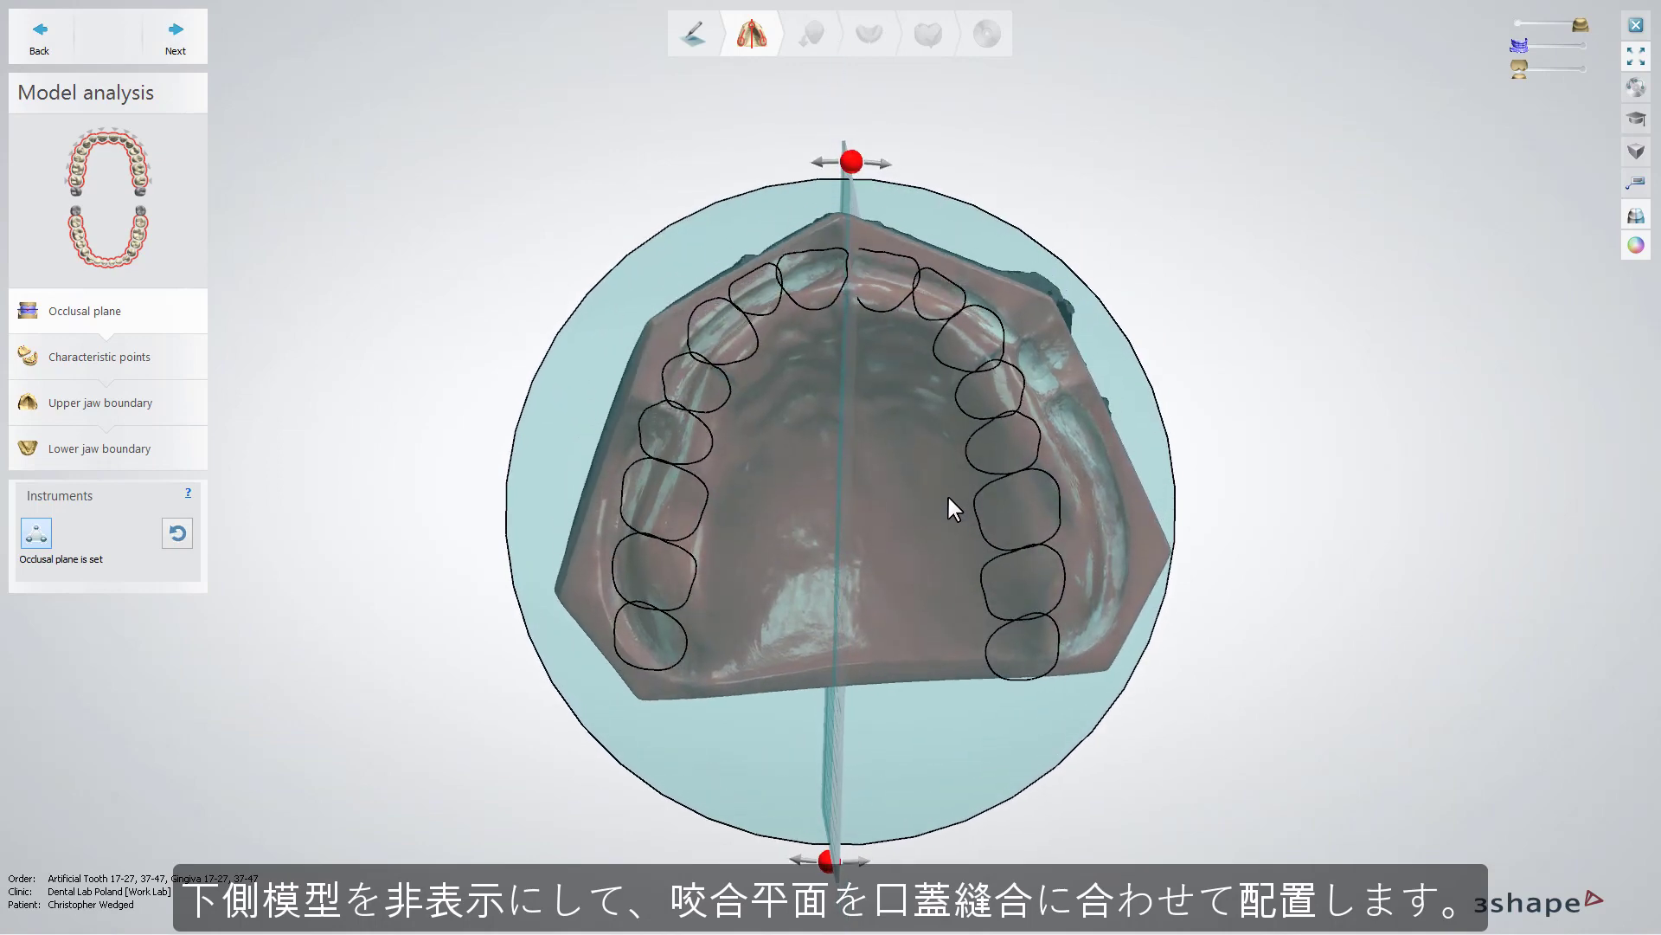
pyautogui.scroll(2, 859, 506)
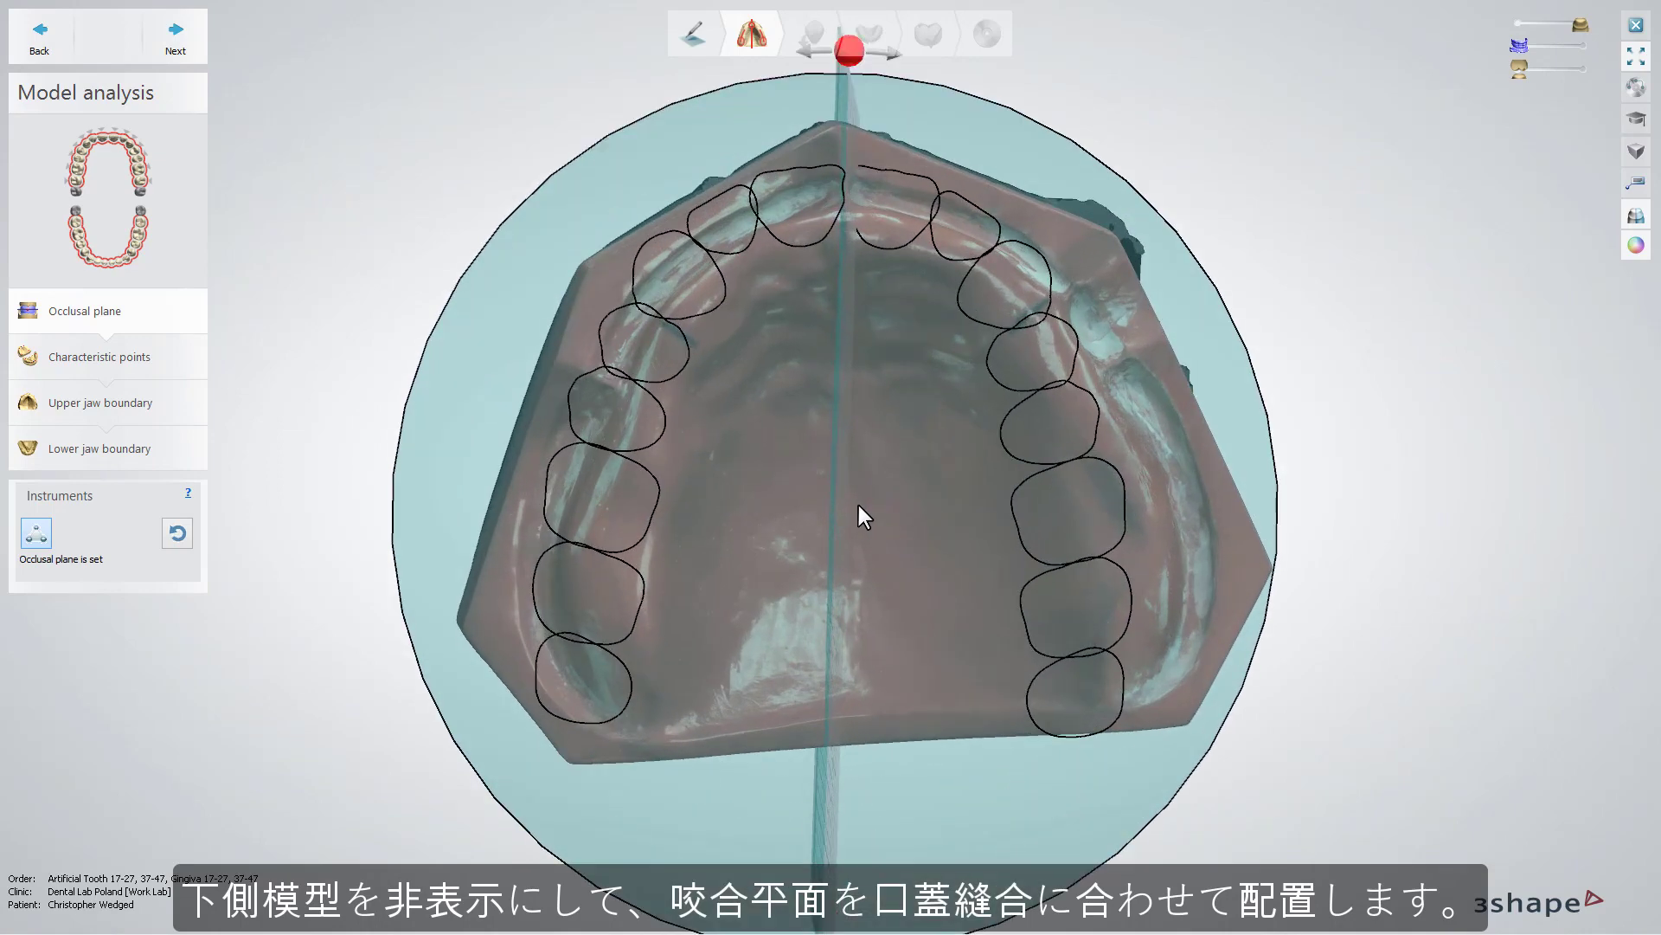
pyautogui.moveTo(890, 371)
pyautogui.mouseDown()
pyautogui.moveTo(858, 381)
pyautogui.moveTo(880, 377)
pyautogui.mouseUp()
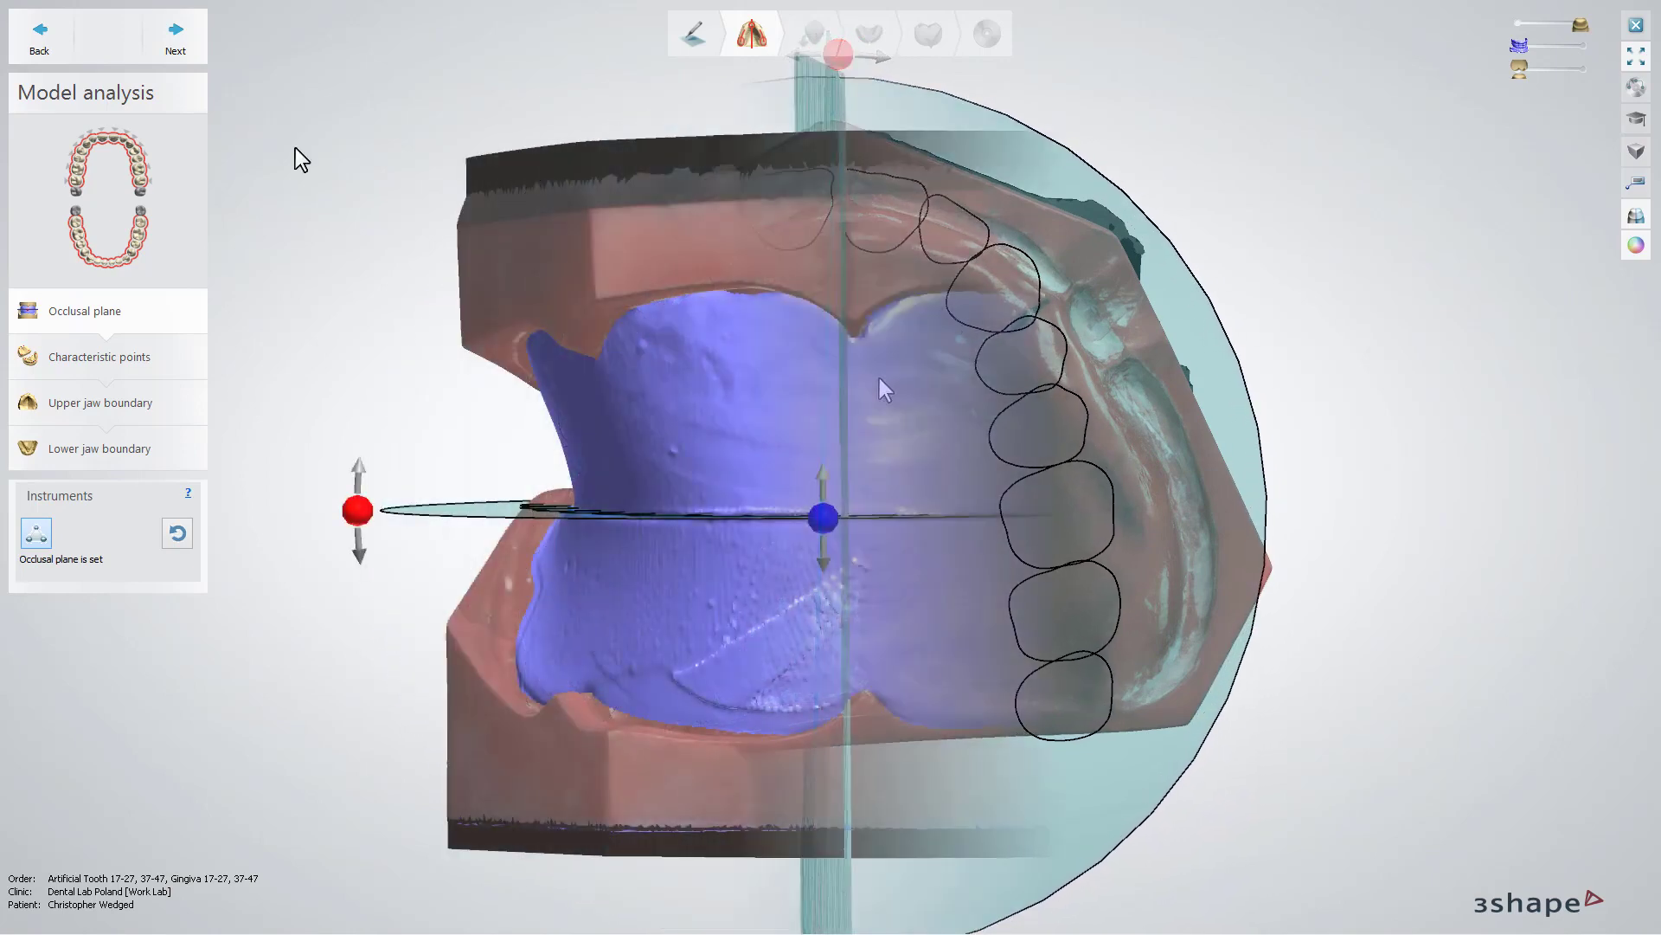
pyautogui.click(192, 57)
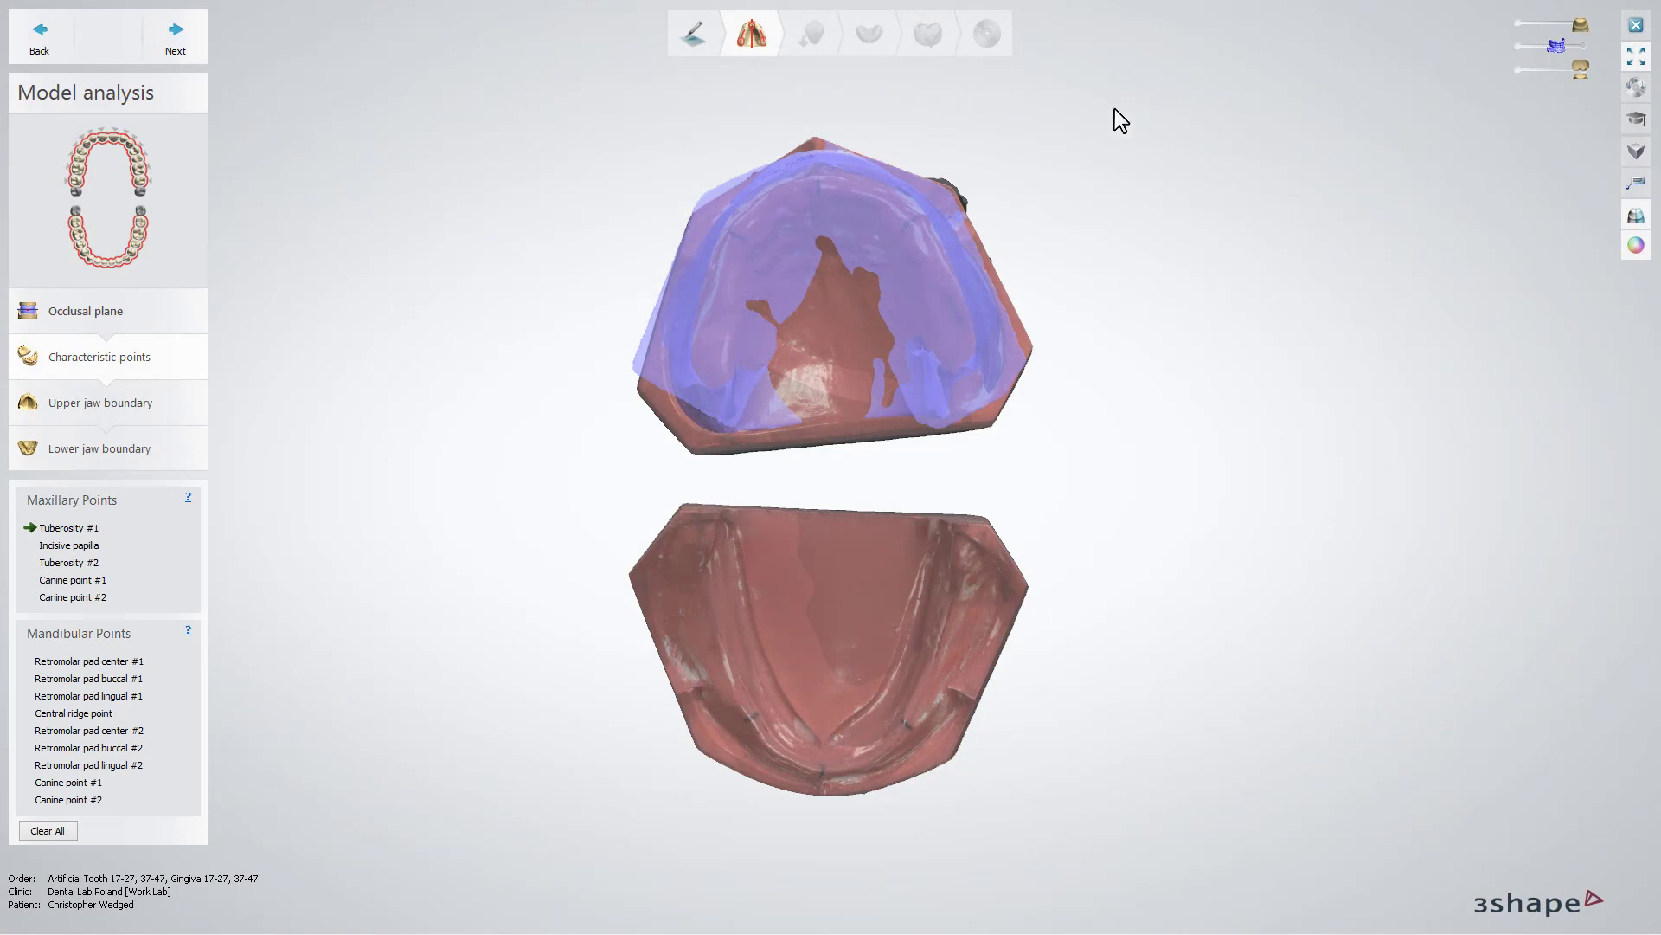
# Hide the wax rim and place Tuberosity #1, incisive papilla, Tuberosity #2 and both canine points.
pyautogui.click(1516, 47)
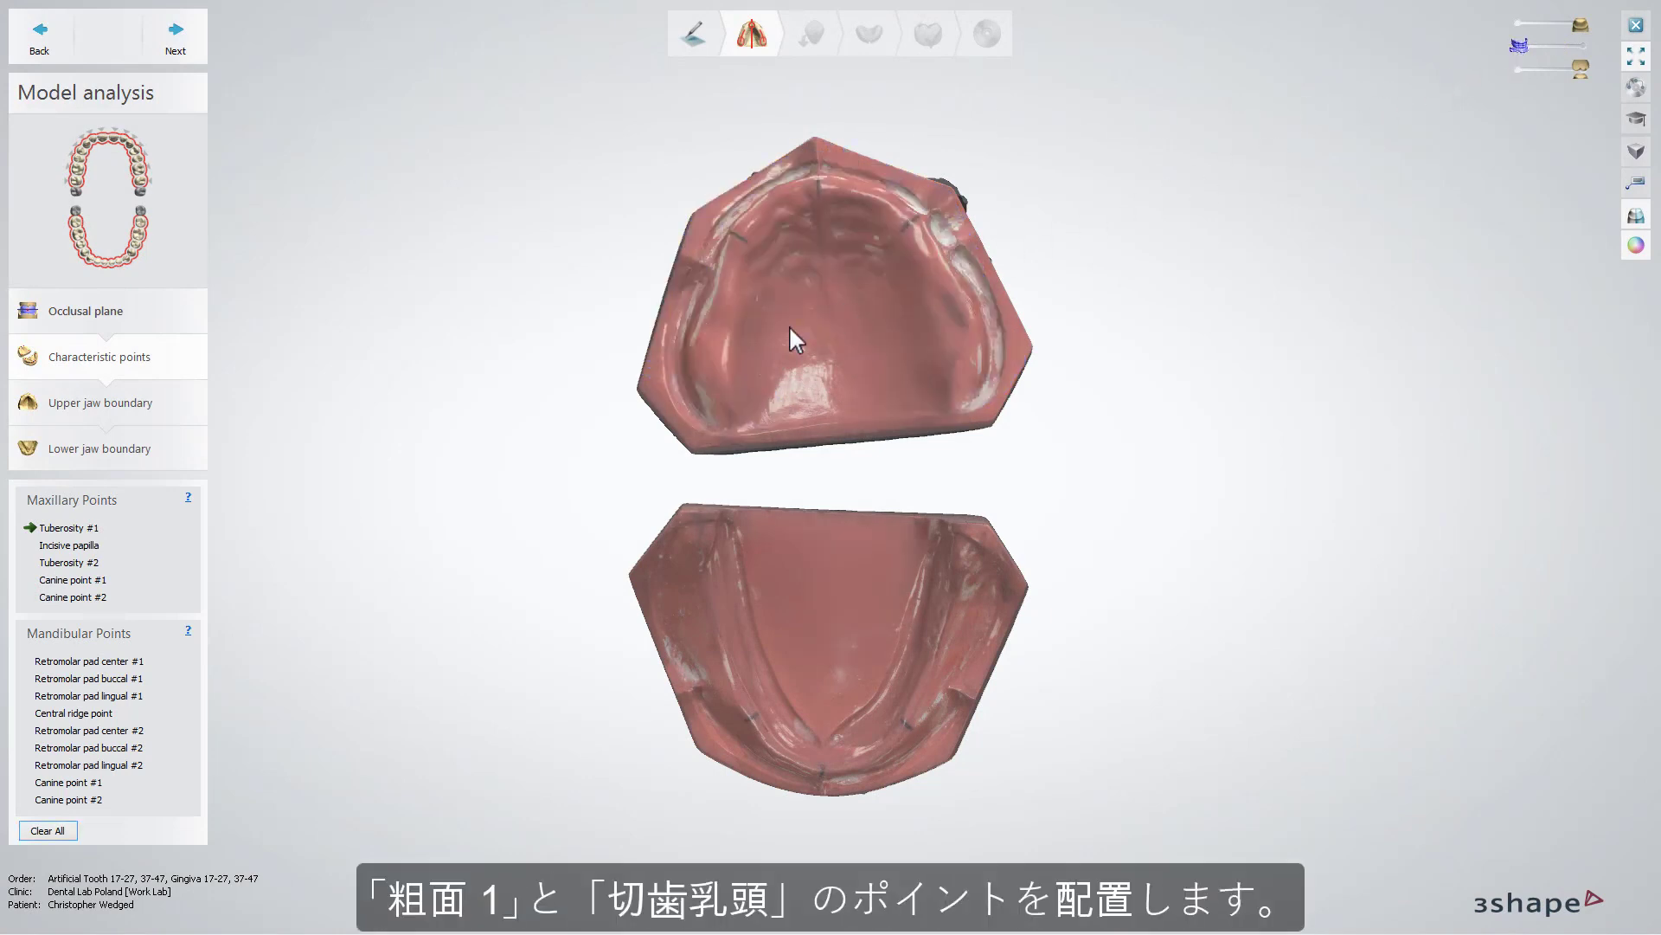
pyautogui.click(708, 357)
pyautogui.click(818, 183)
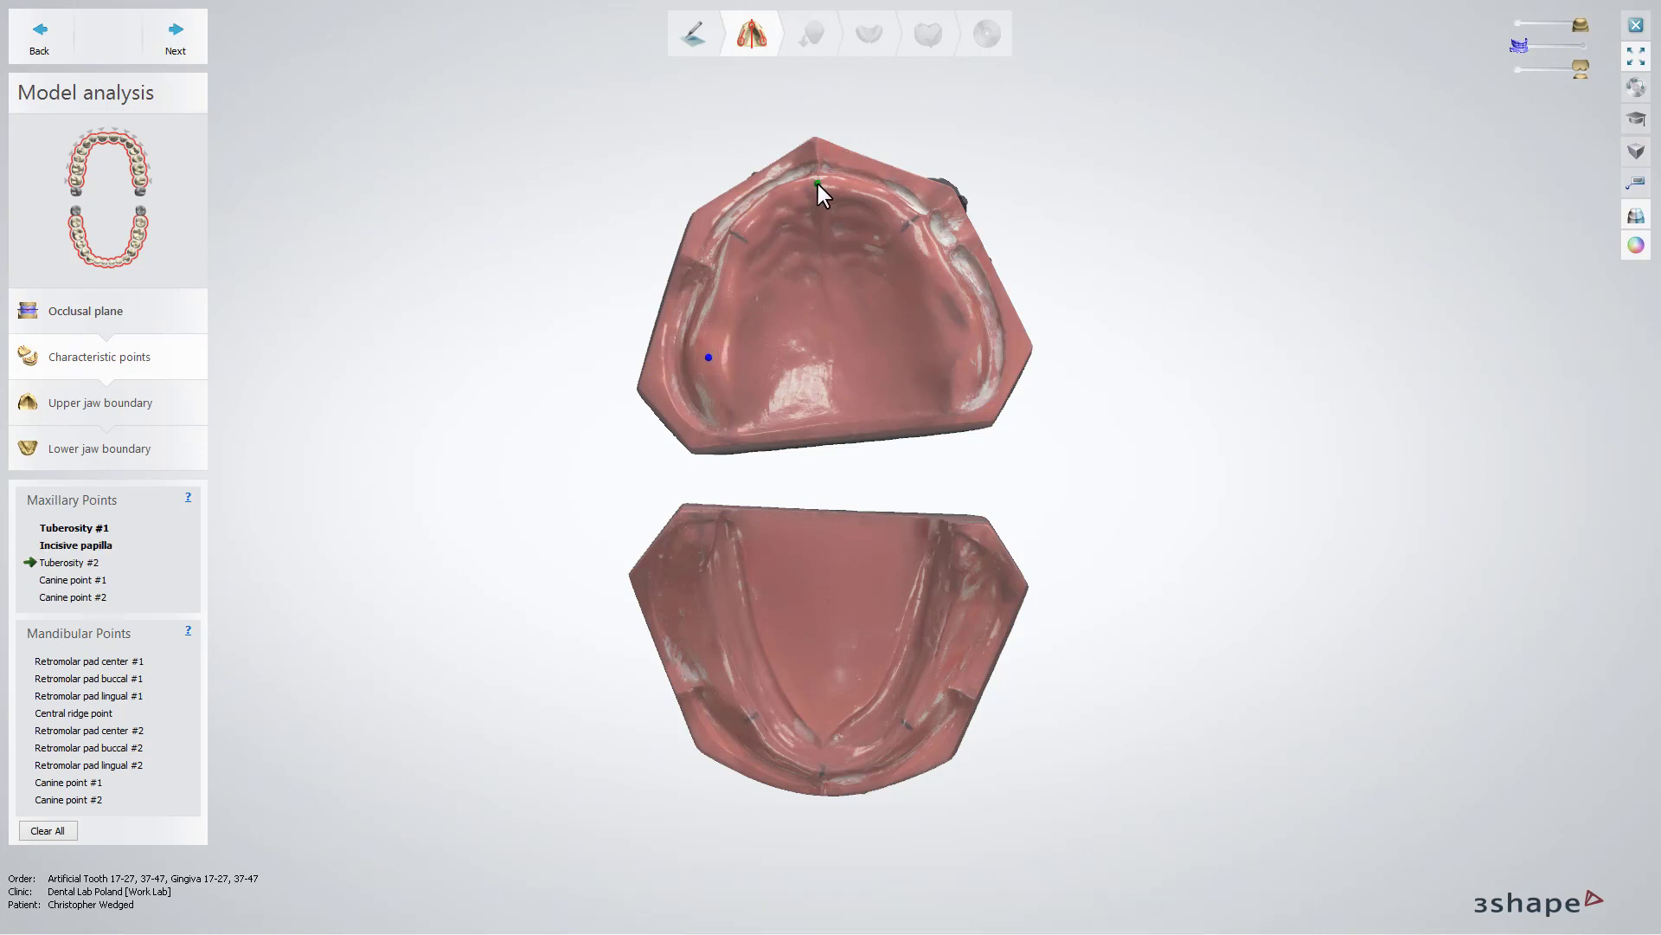
pyautogui.click(958, 353)
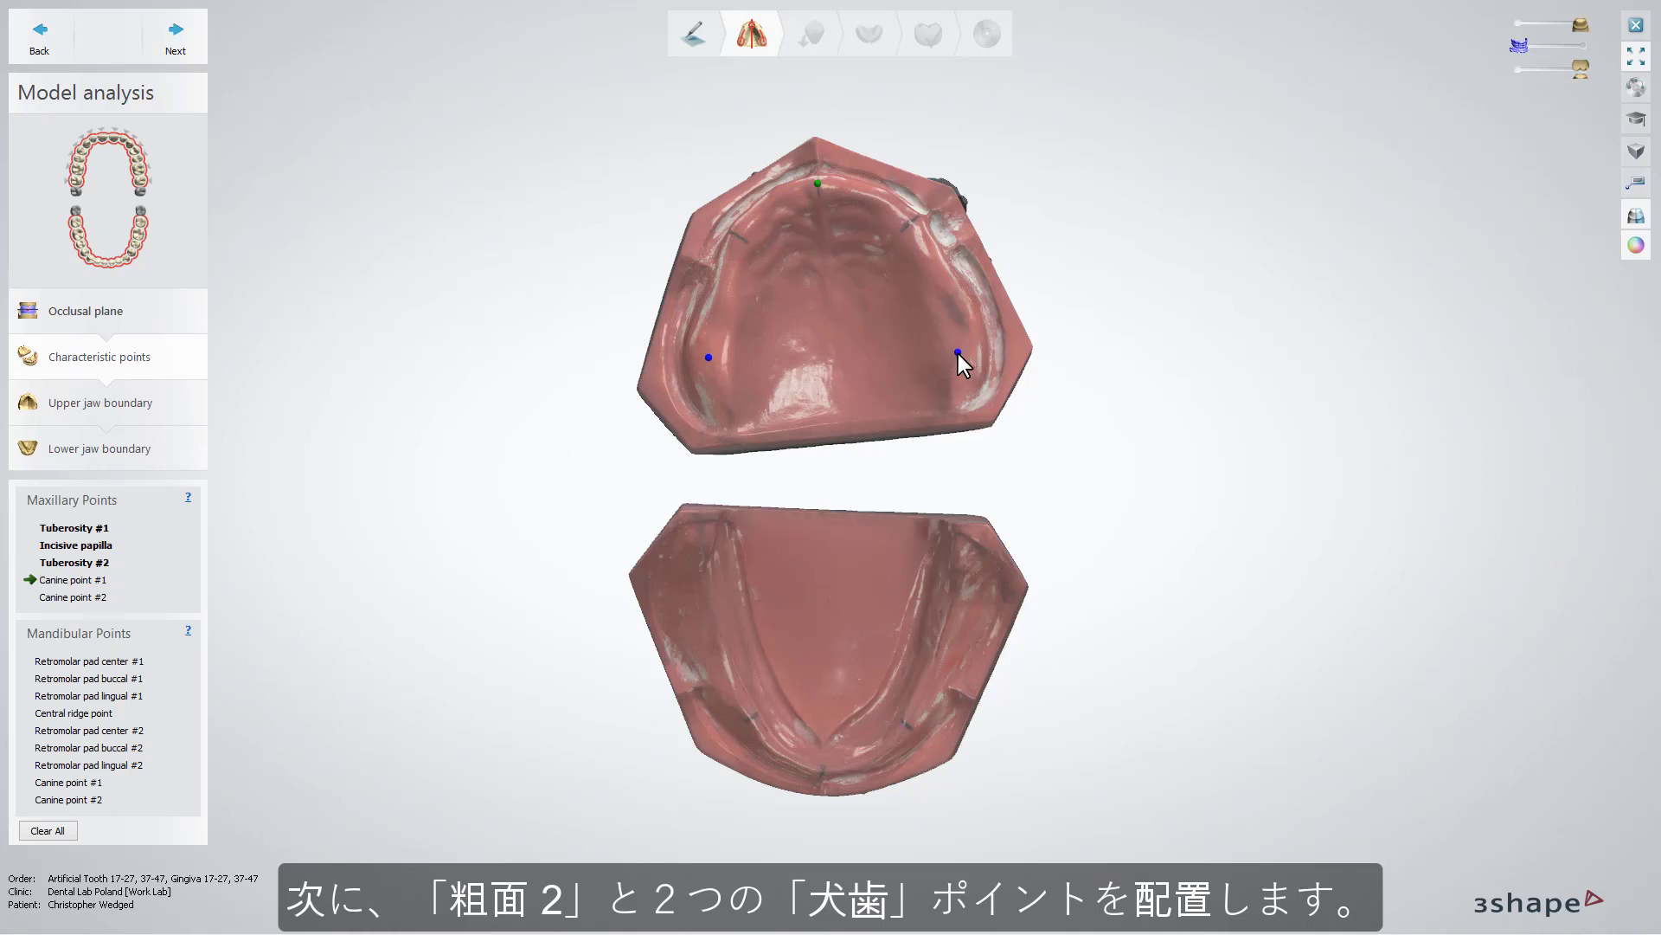
pyautogui.click(735, 232)
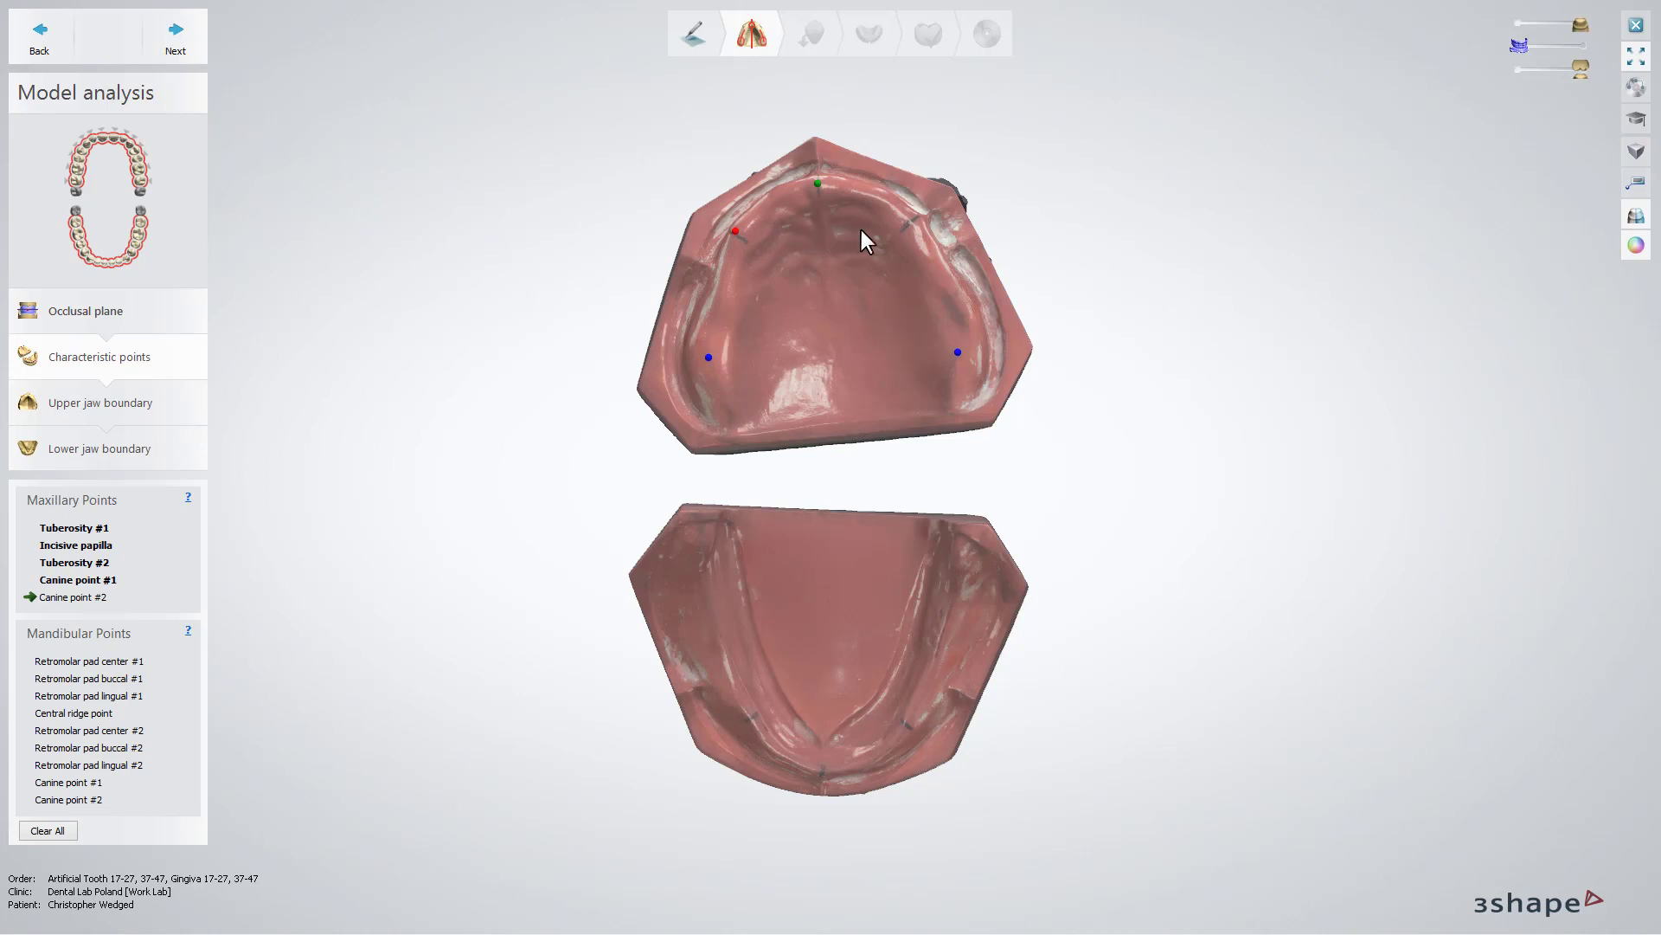
pyautogui.click(910, 221)
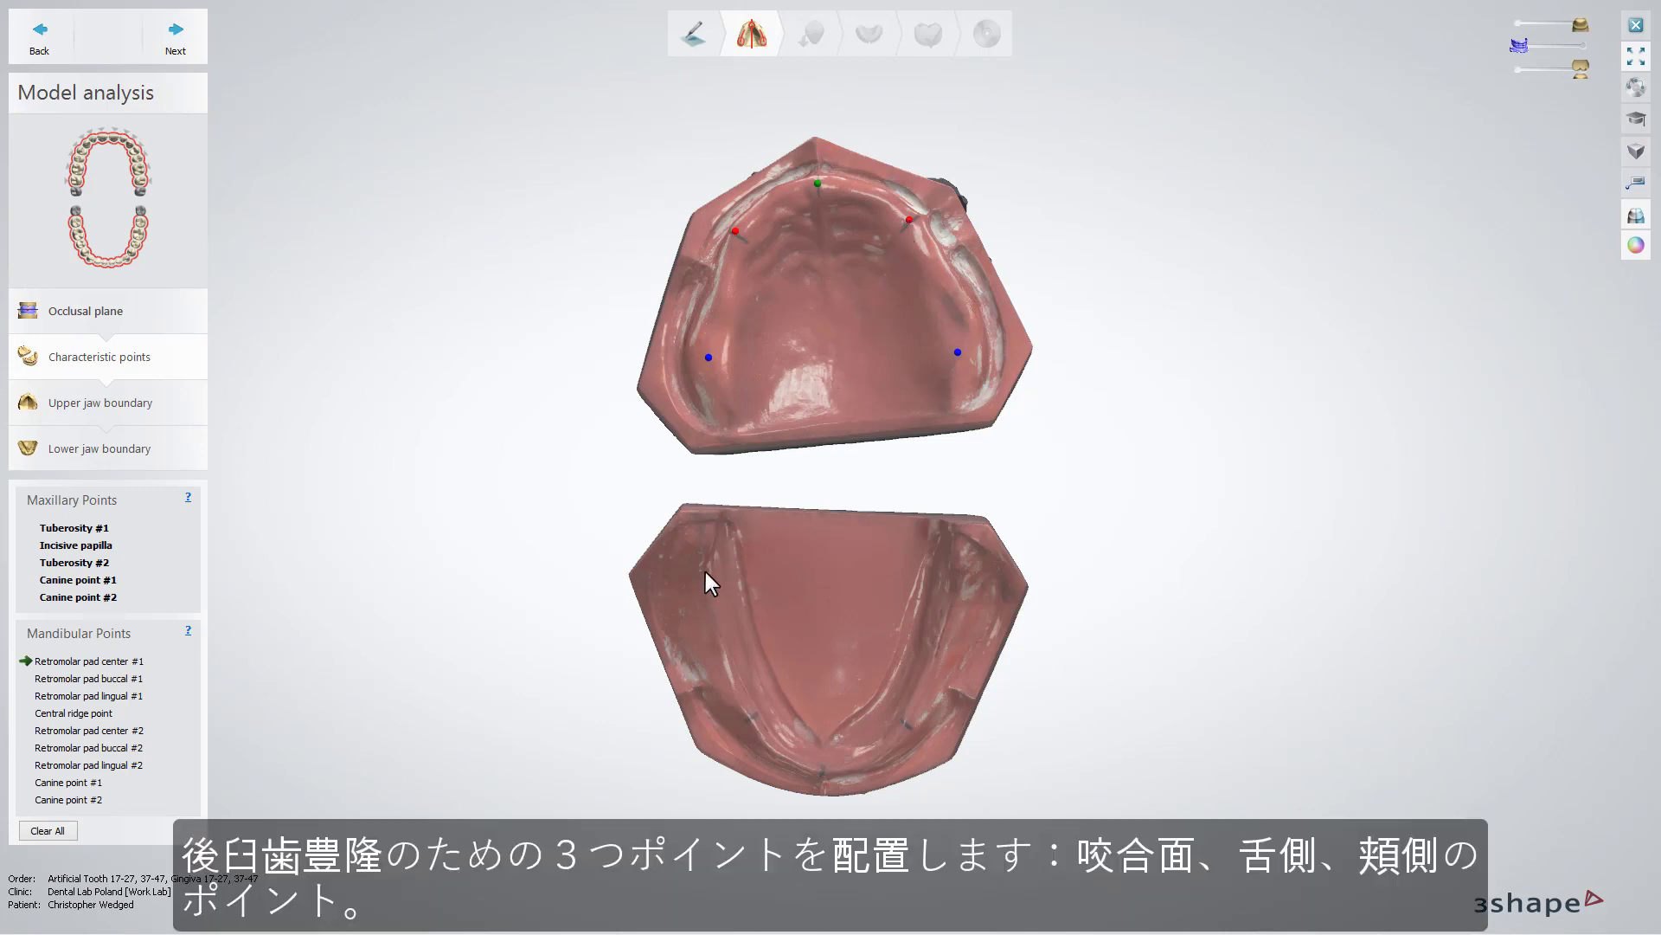
# Mark the first retromolar pad's center, buccal and lingual points, then the central ridge point.
pyautogui.click(704, 571)
pyautogui.click(677, 562)
pyautogui.moveTo(728, 570); pyautogui.dragTo(720, 562, button='right')
pyautogui.click(717, 555)
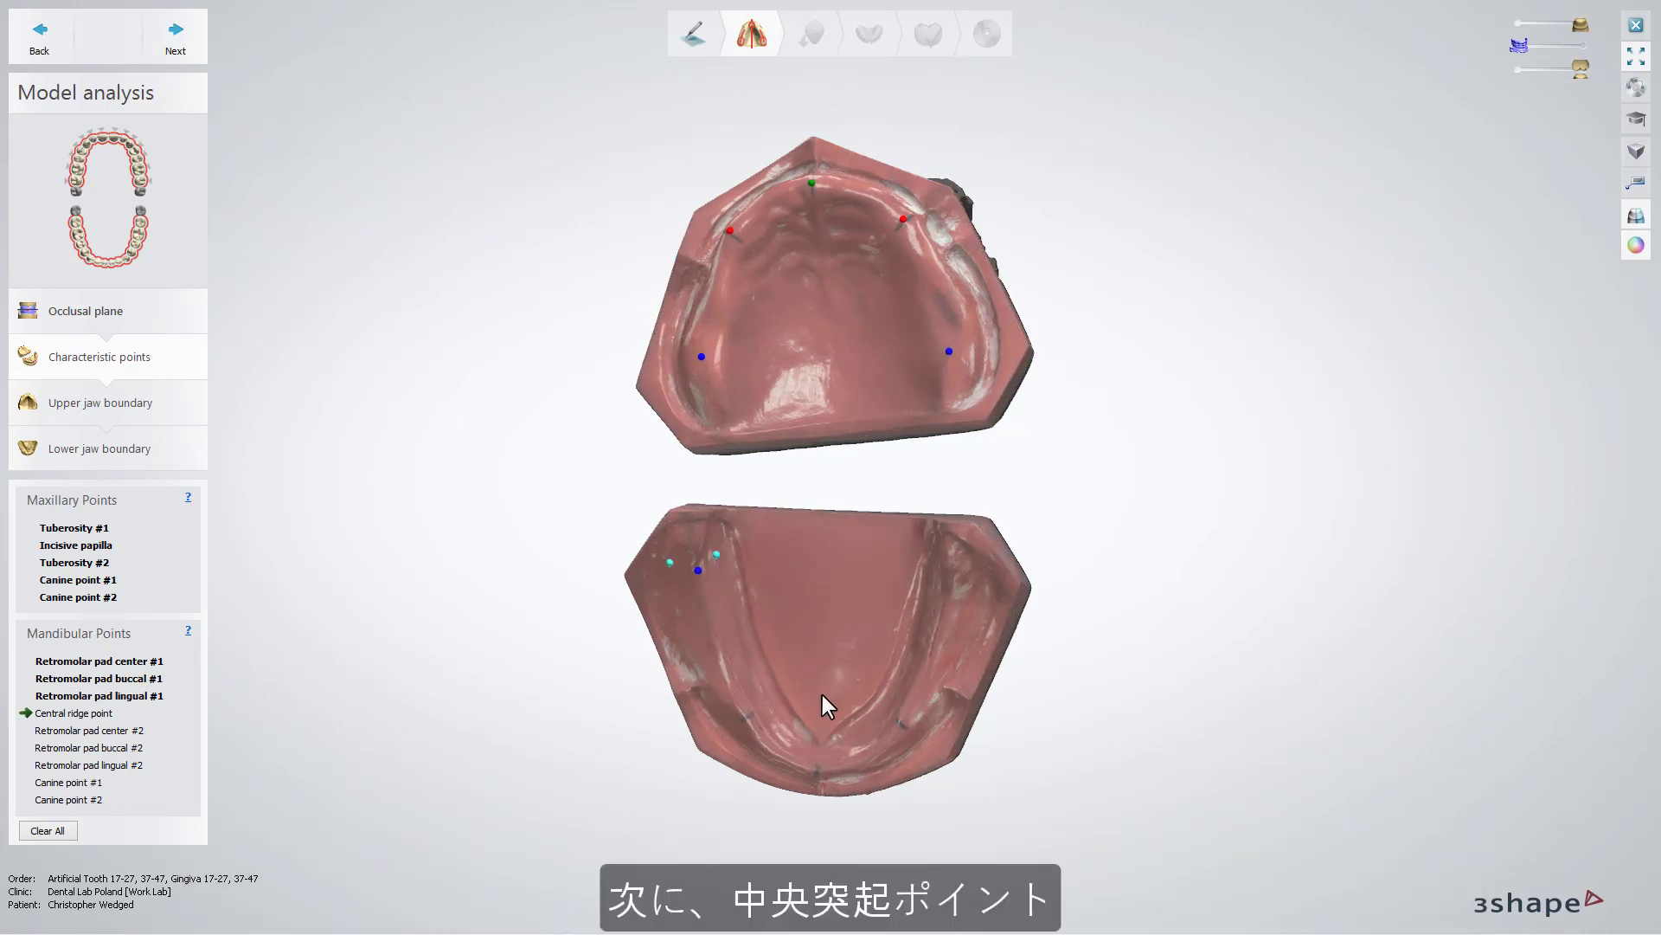
pyautogui.click(818, 771)
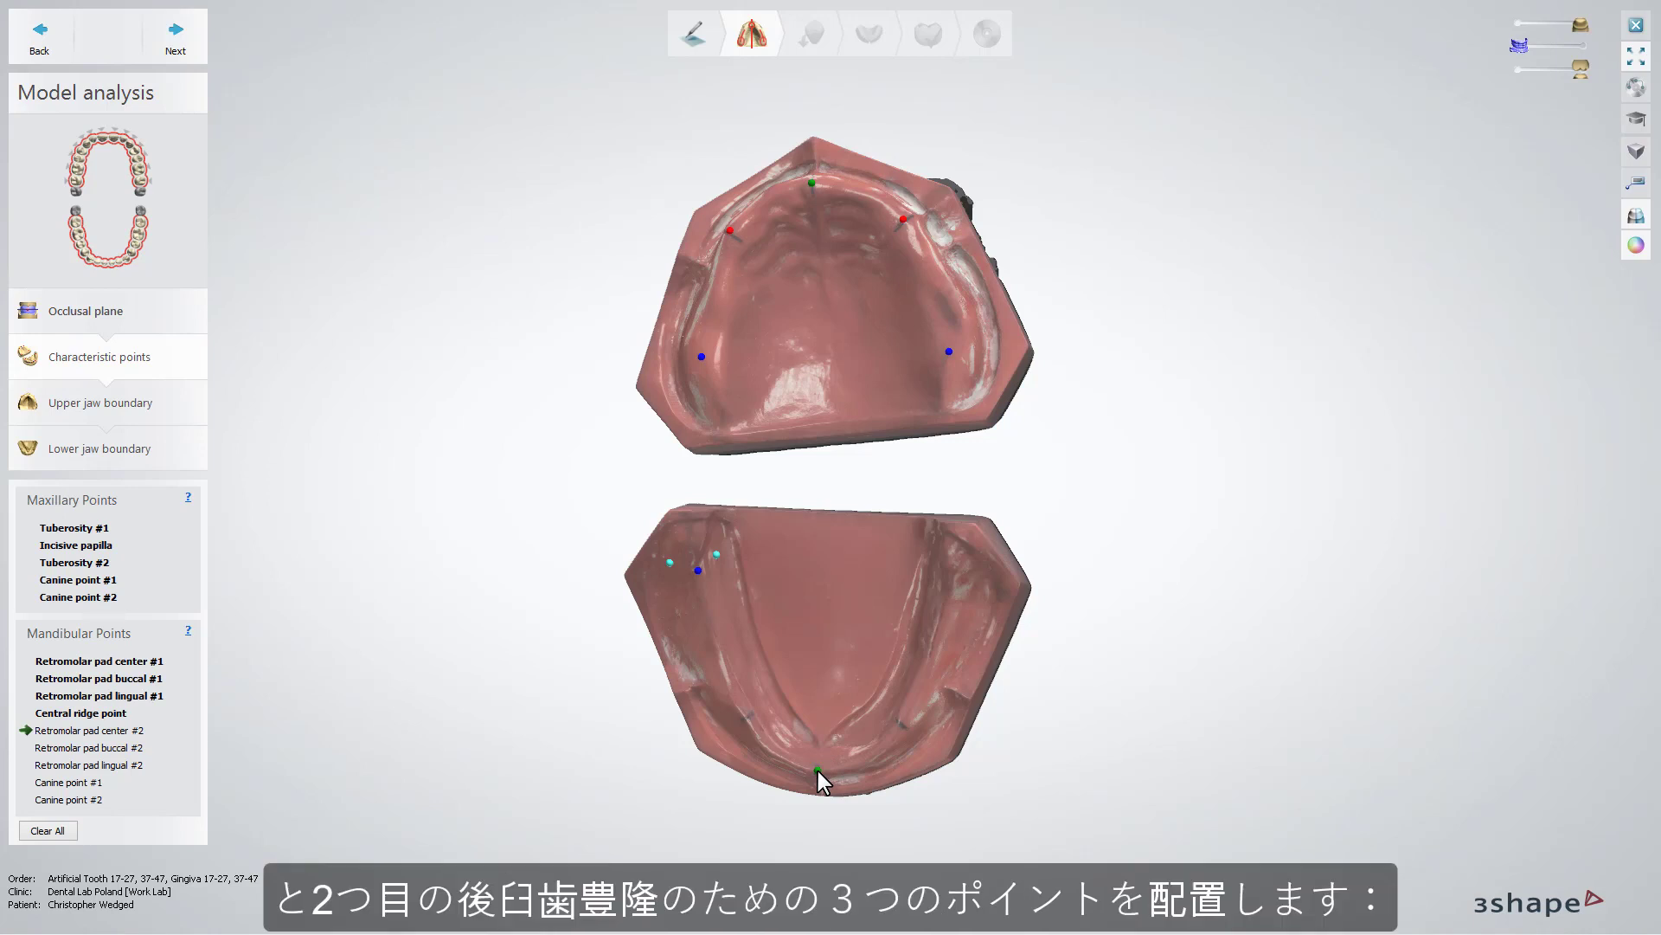
# Mark the second retromolar pad's three points and both lower canine points, then advance.
pyautogui.moveTo(875, 725); pyautogui.dragTo(893, 703, button='right')
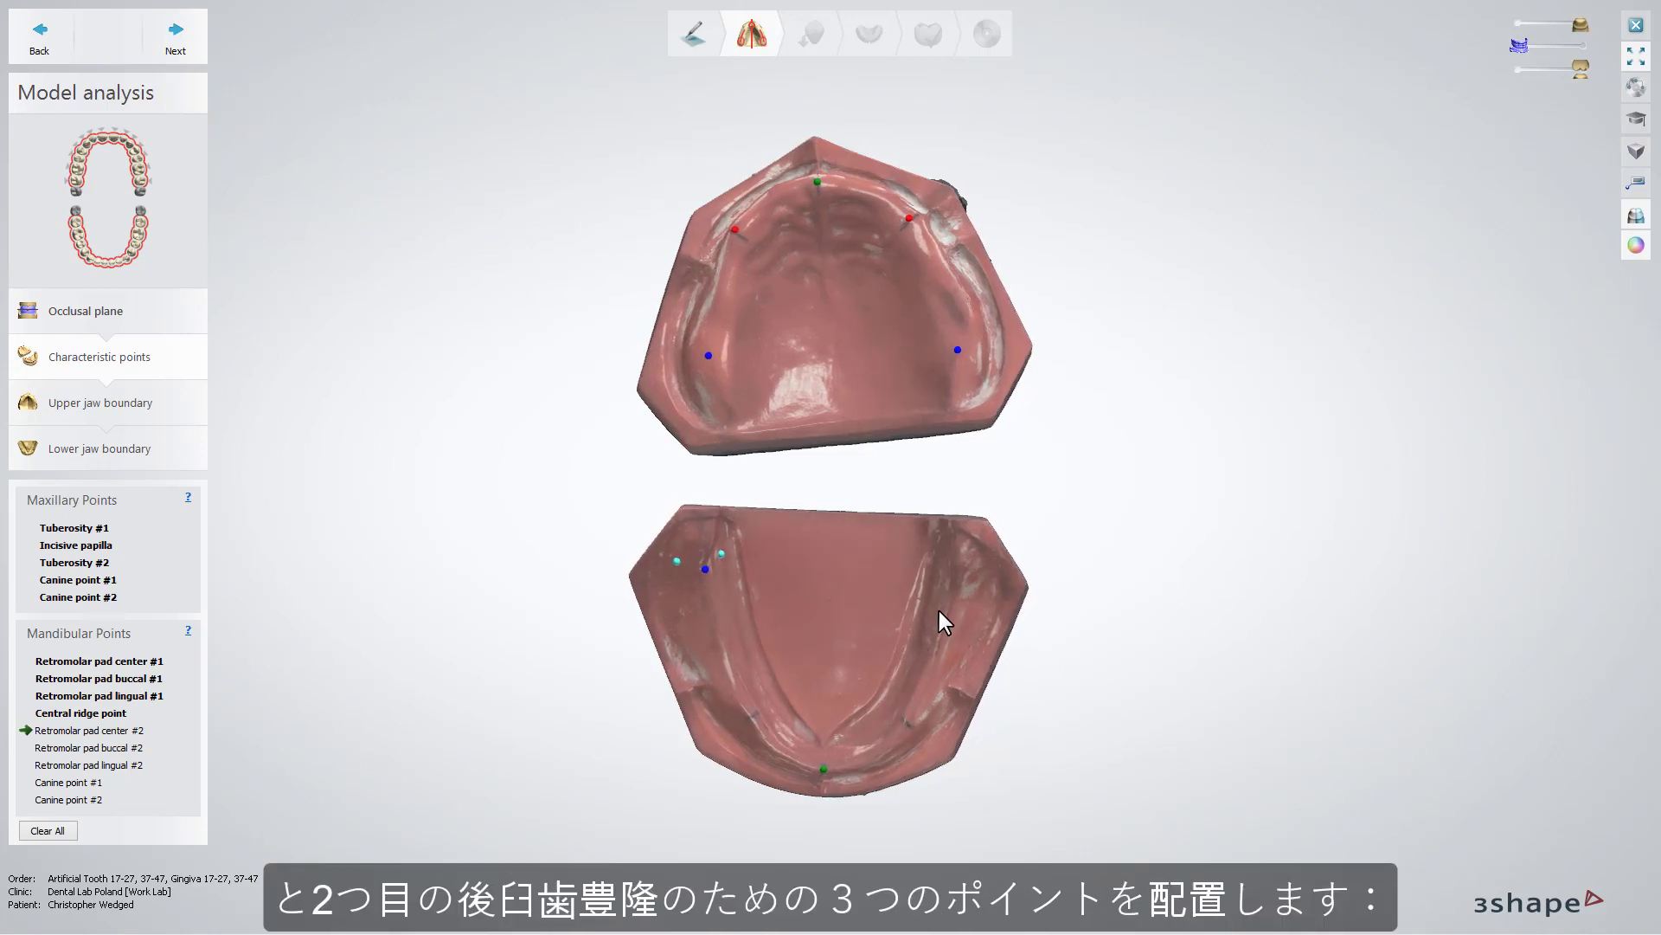
pyautogui.click(955, 586)
pyautogui.click(983, 586)
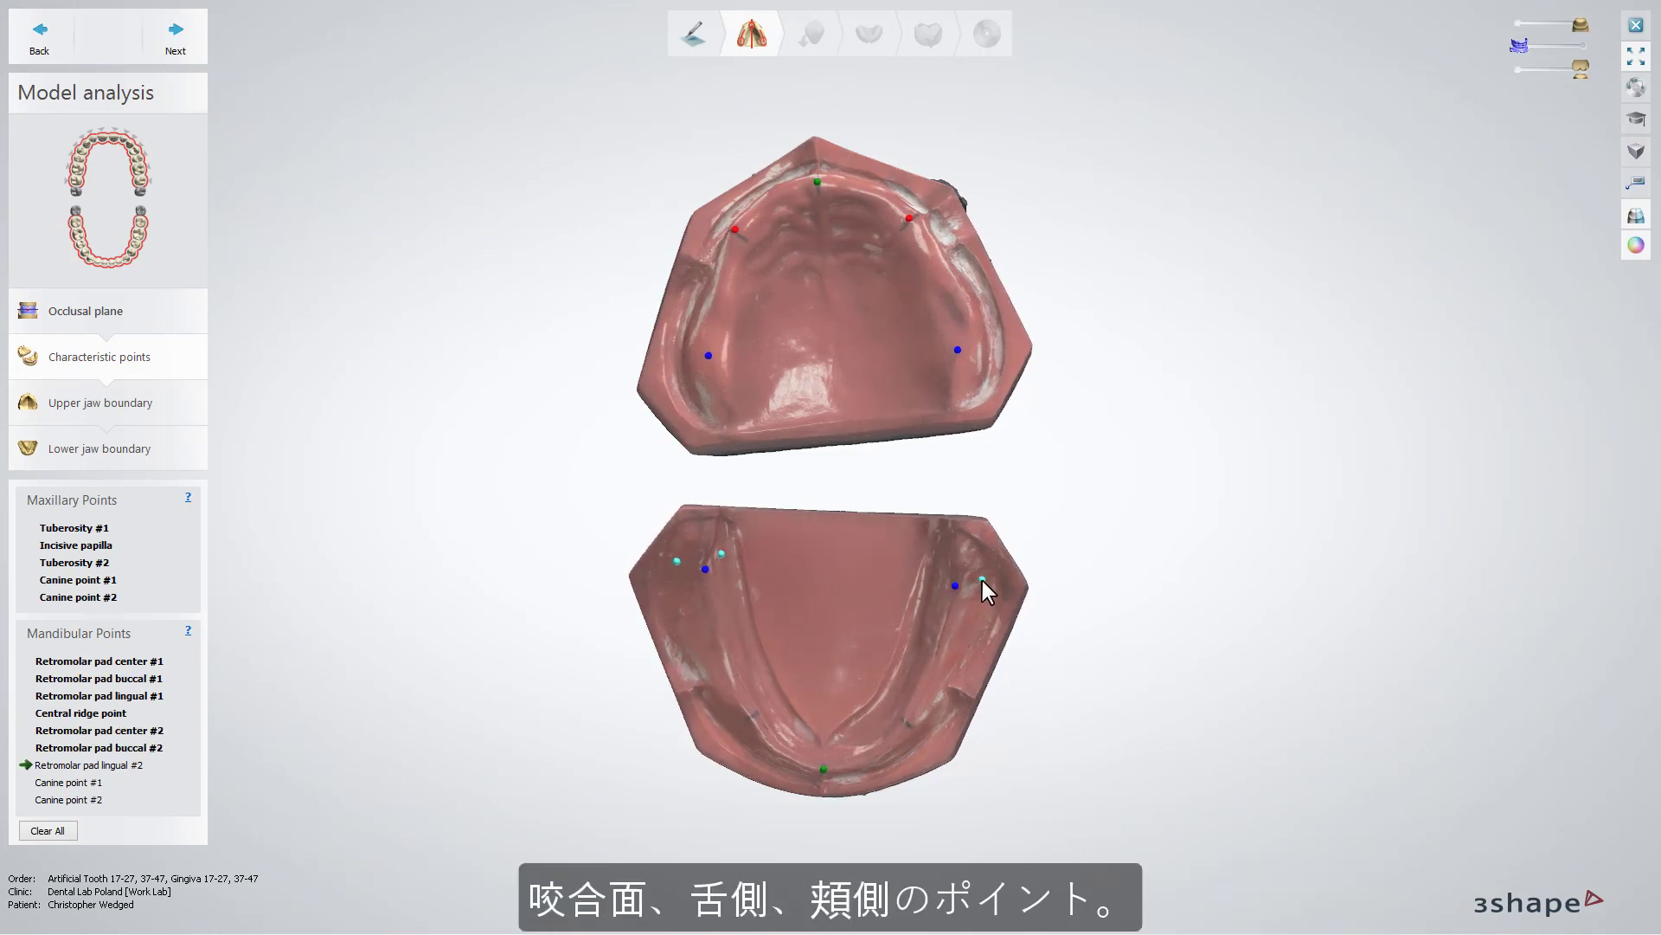
pyautogui.moveTo(907, 596); pyautogui.dragTo(857, 622, button='right')
pyautogui.click(943, 574)
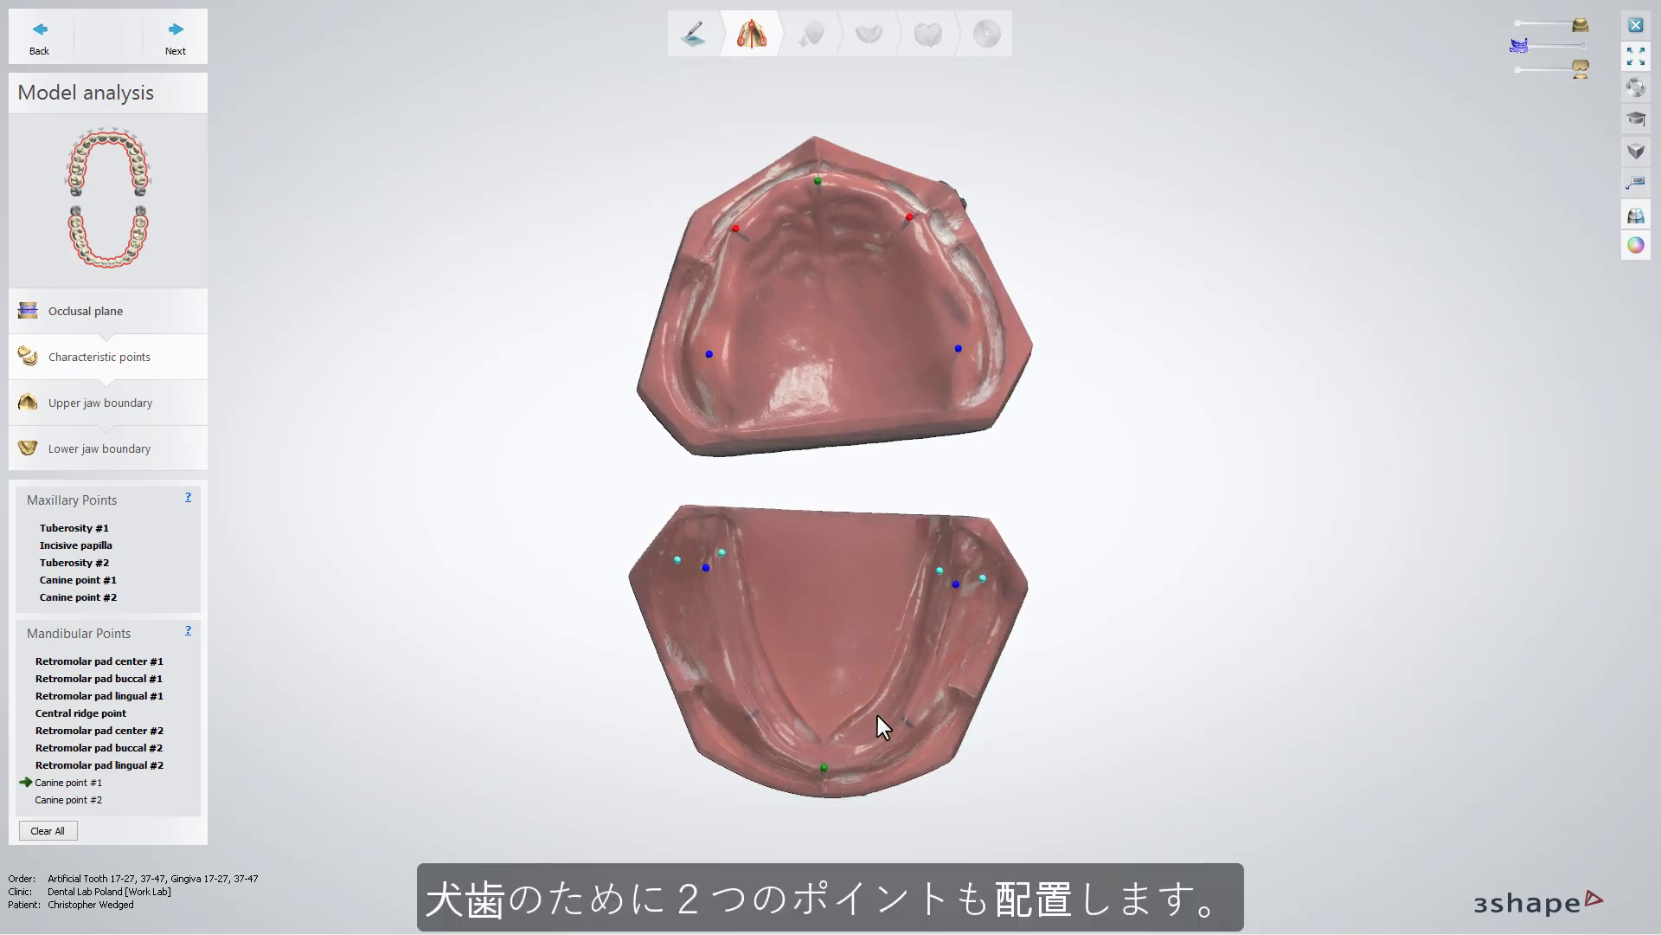
pyautogui.click(906, 725)
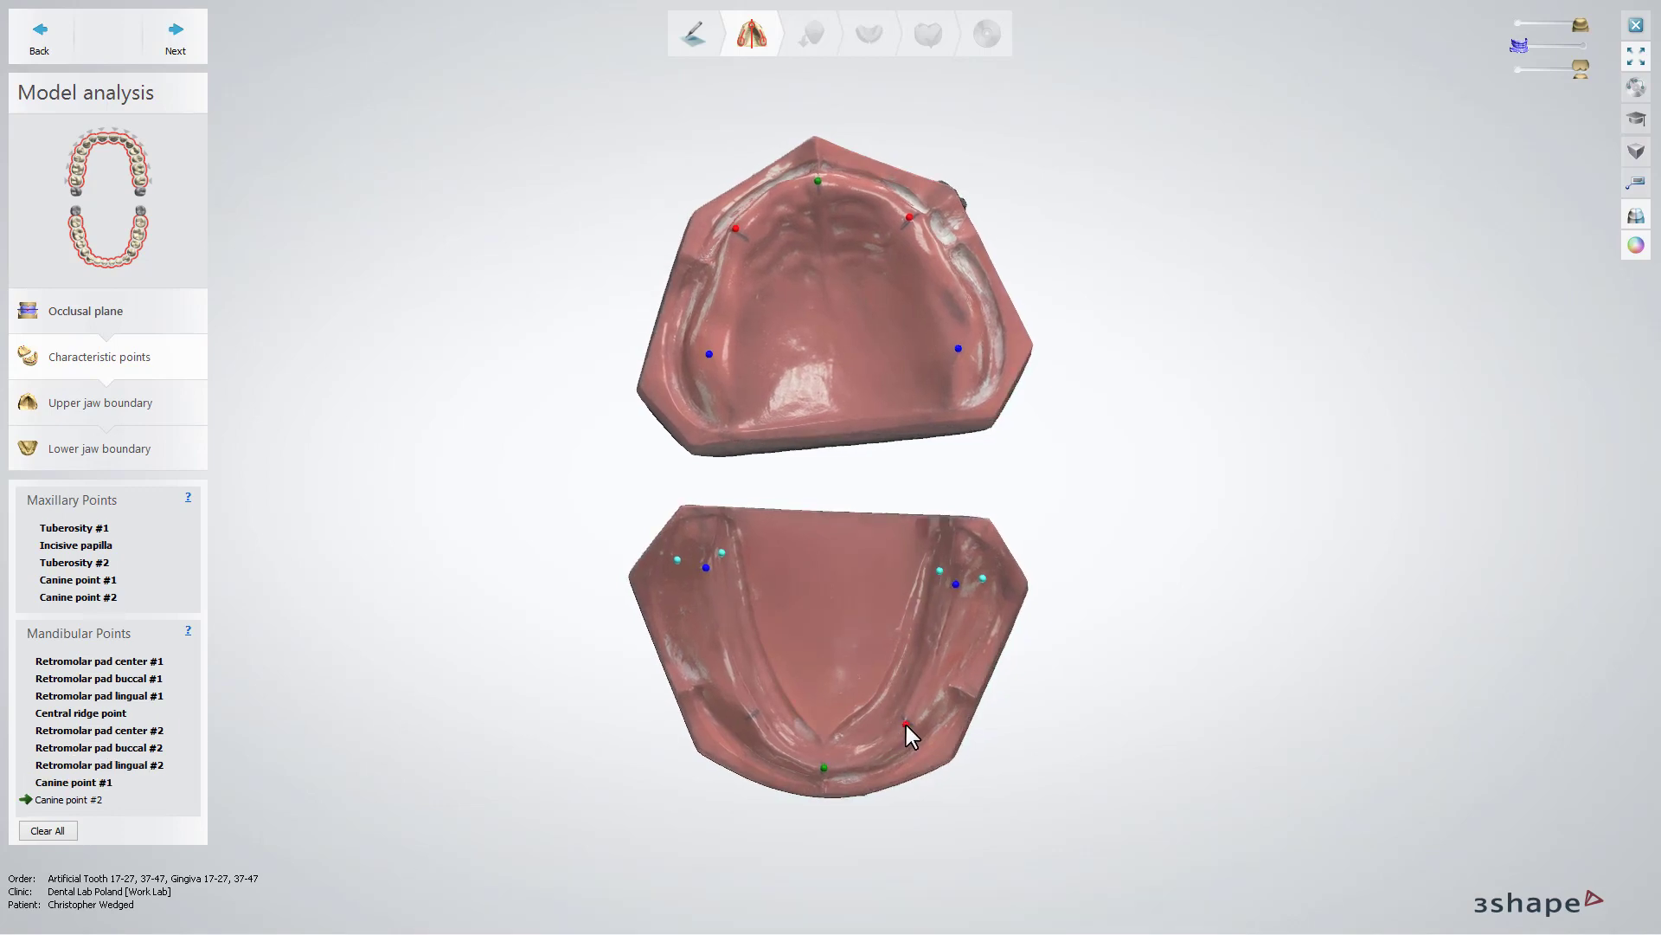
pyautogui.click(752, 718)
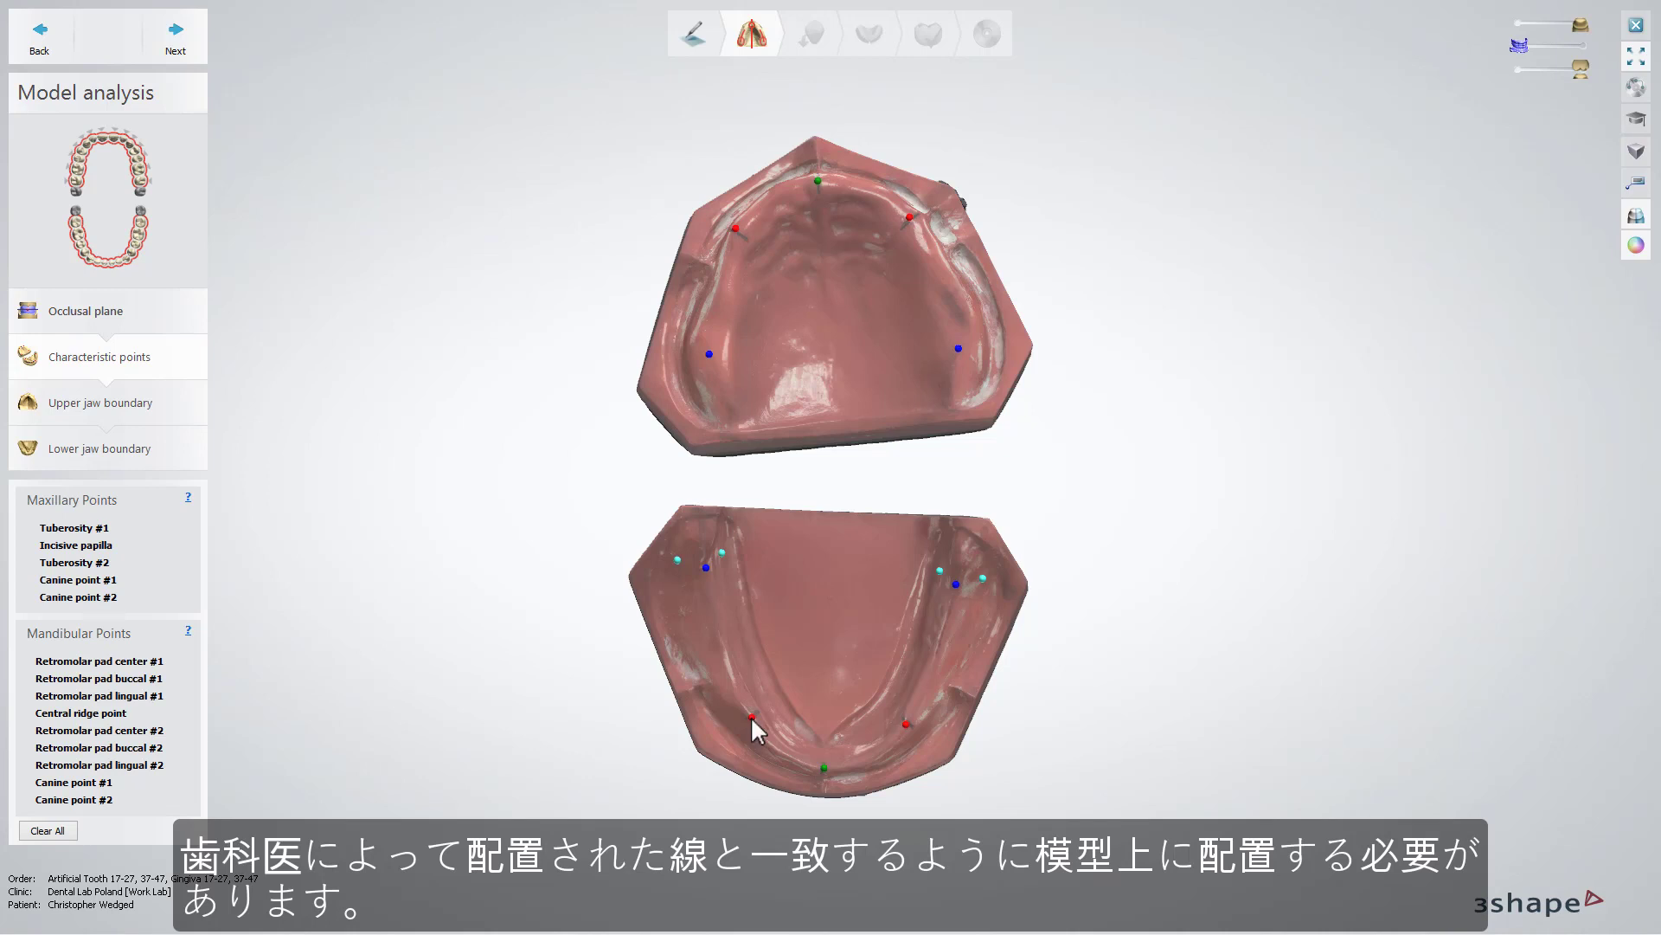
pyautogui.click(190, 45)
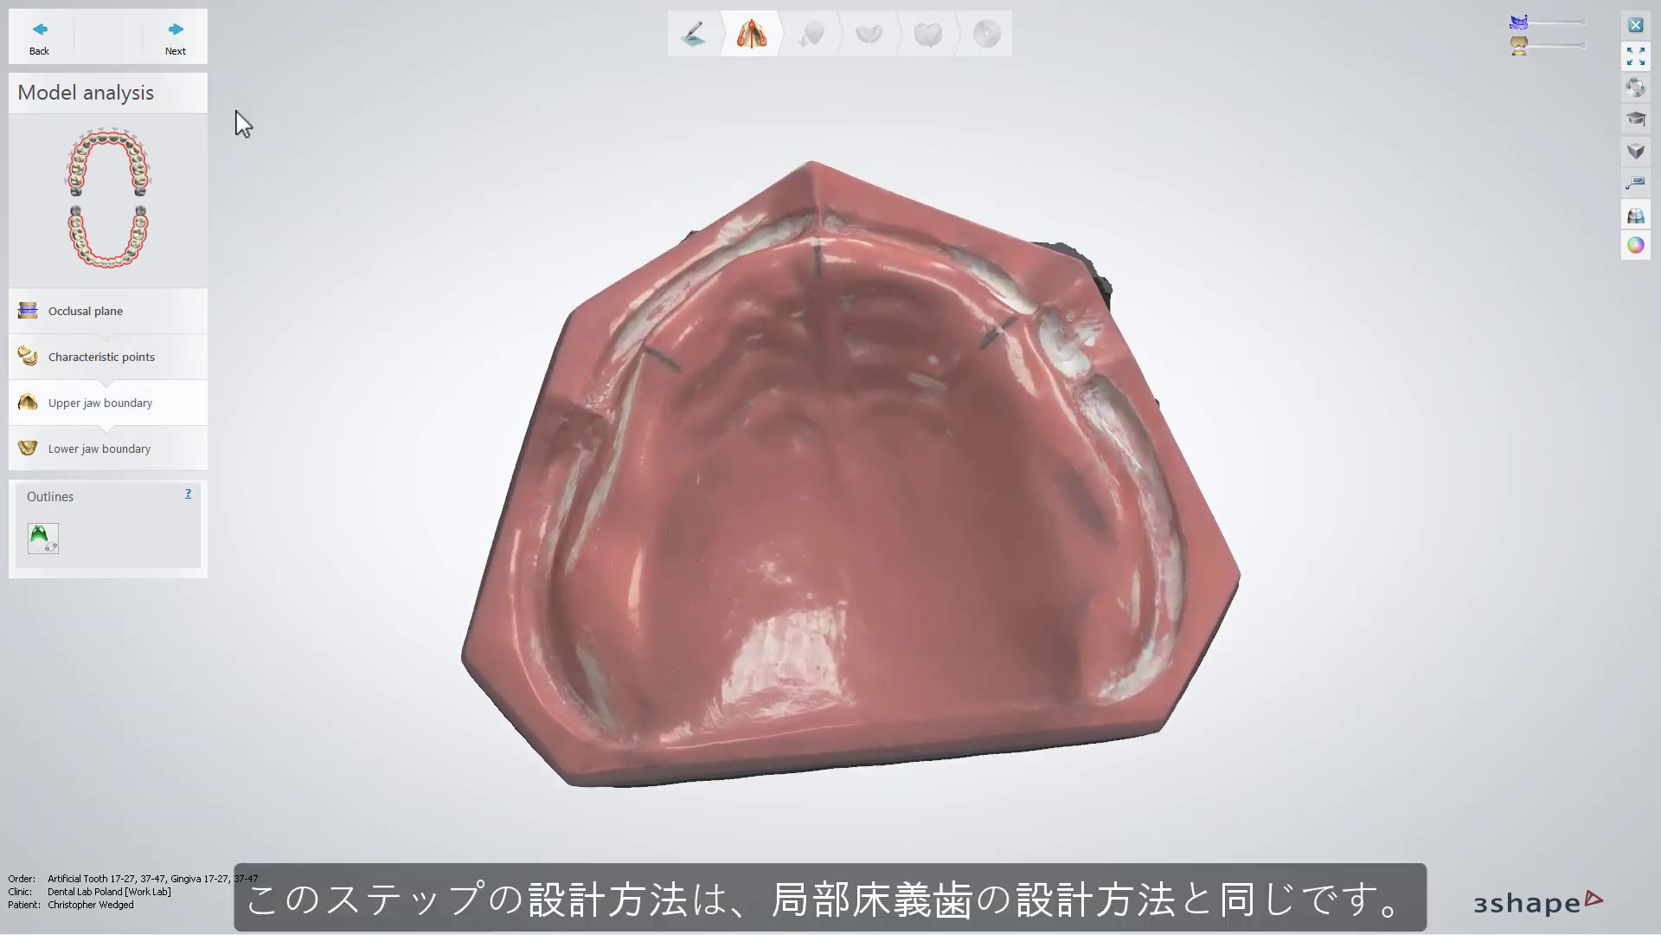
# Draw the upper jaw outline with placed points and a freehand stroke along its left edge.
pyautogui.click(54, 546)
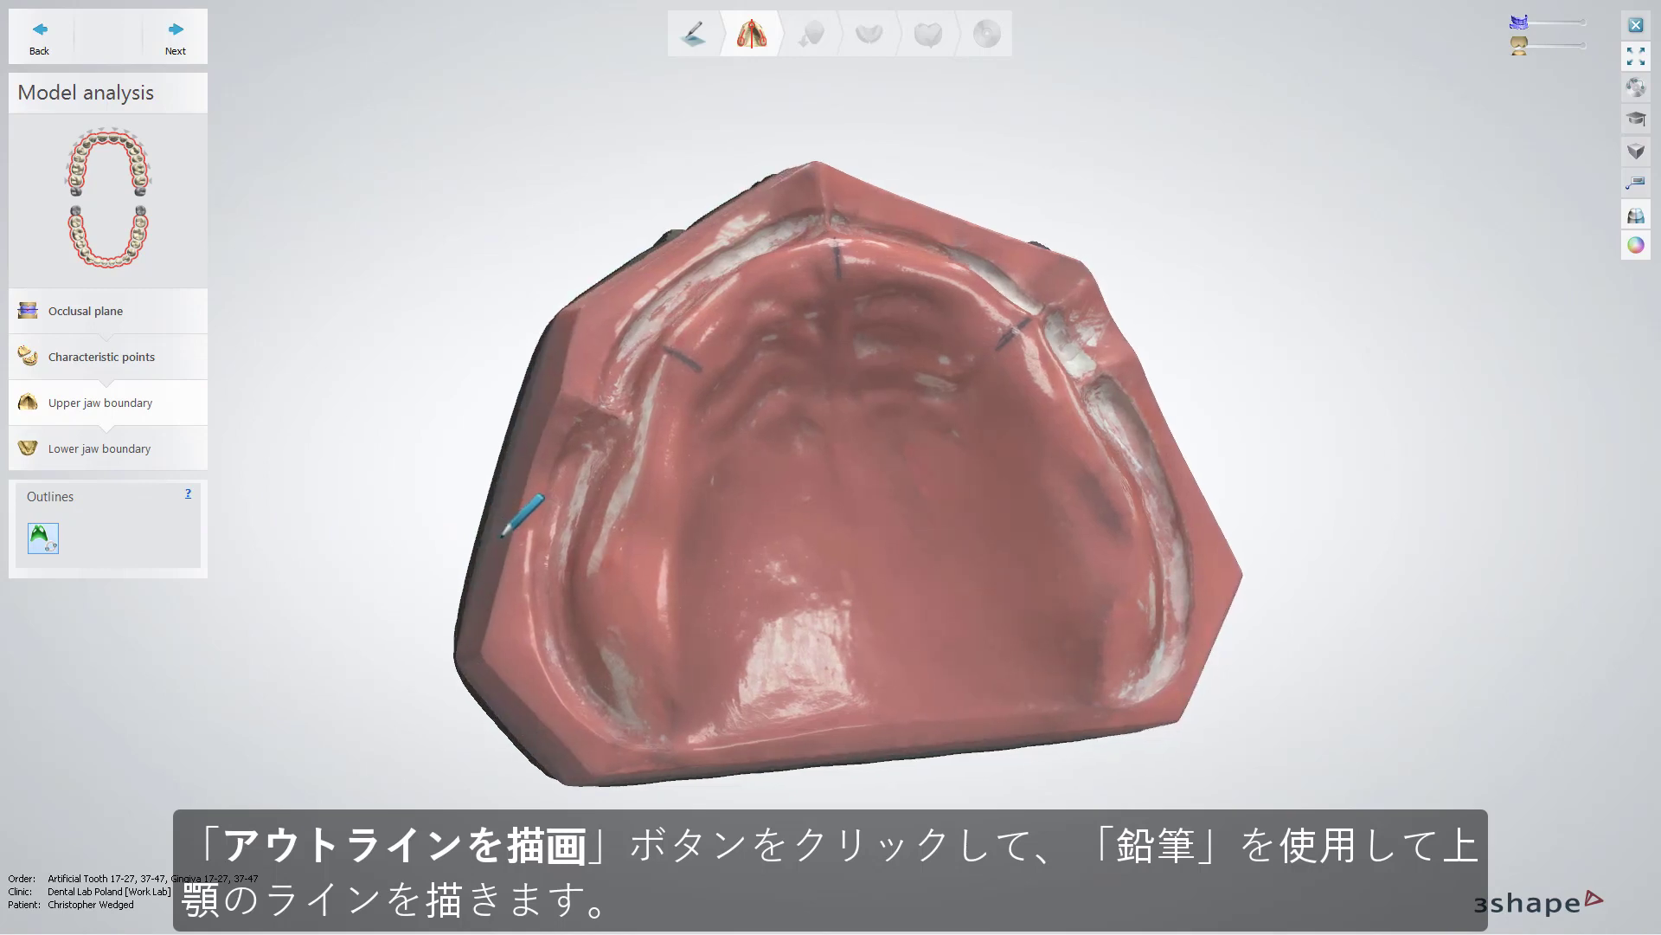
pyautogui.click(560, 660)
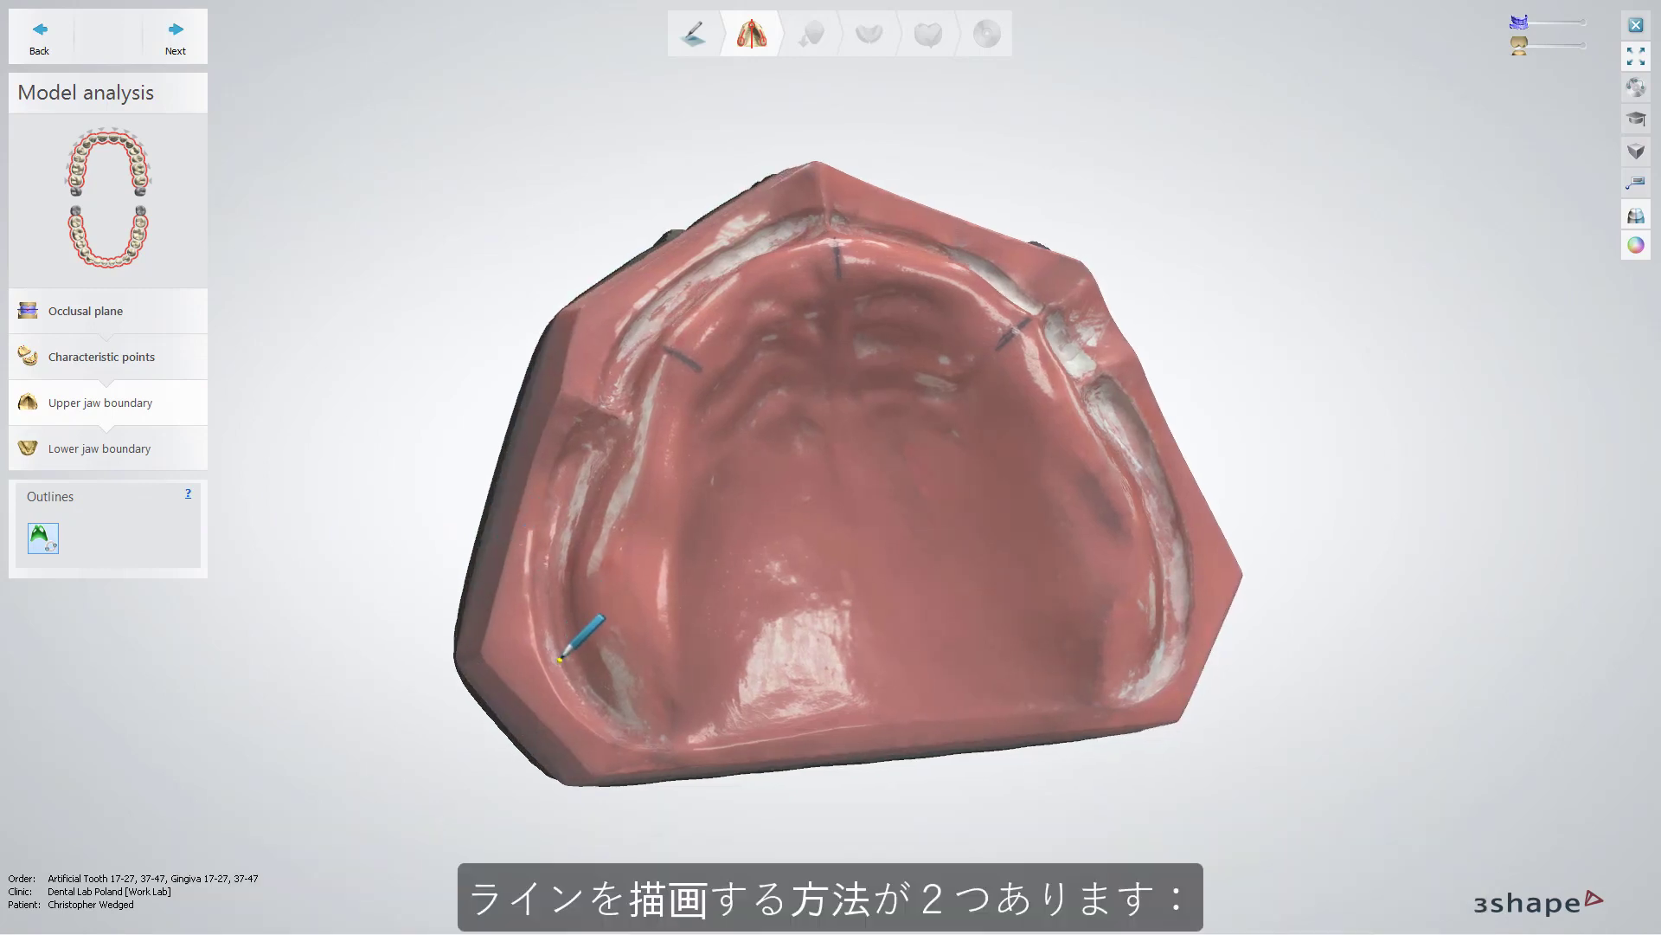
pyautogui.click(550, 620)
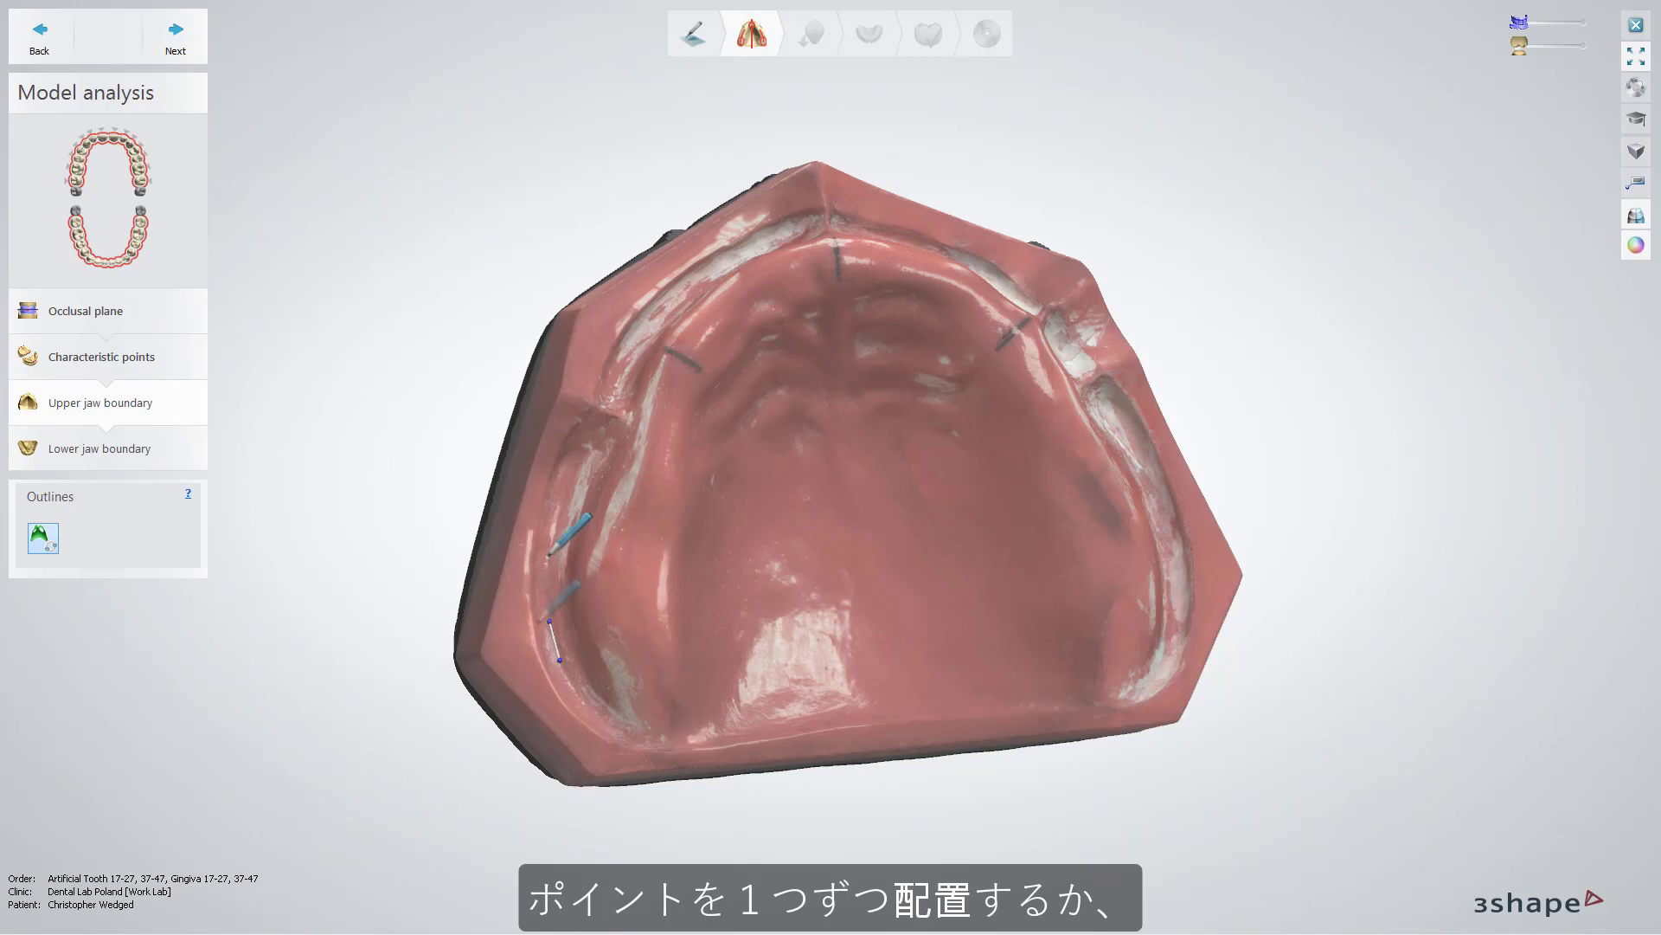
pyautogui.moveTo(554, 632)
pyautogui.mouseDown()
pyautogui.moveTo(563, 508)
pyautogui.moveTo(621, 434)
pyautogui.moveTo(647, 329)
pyautogui.moveTo(711, 278)
pyautogui.mouseUp()
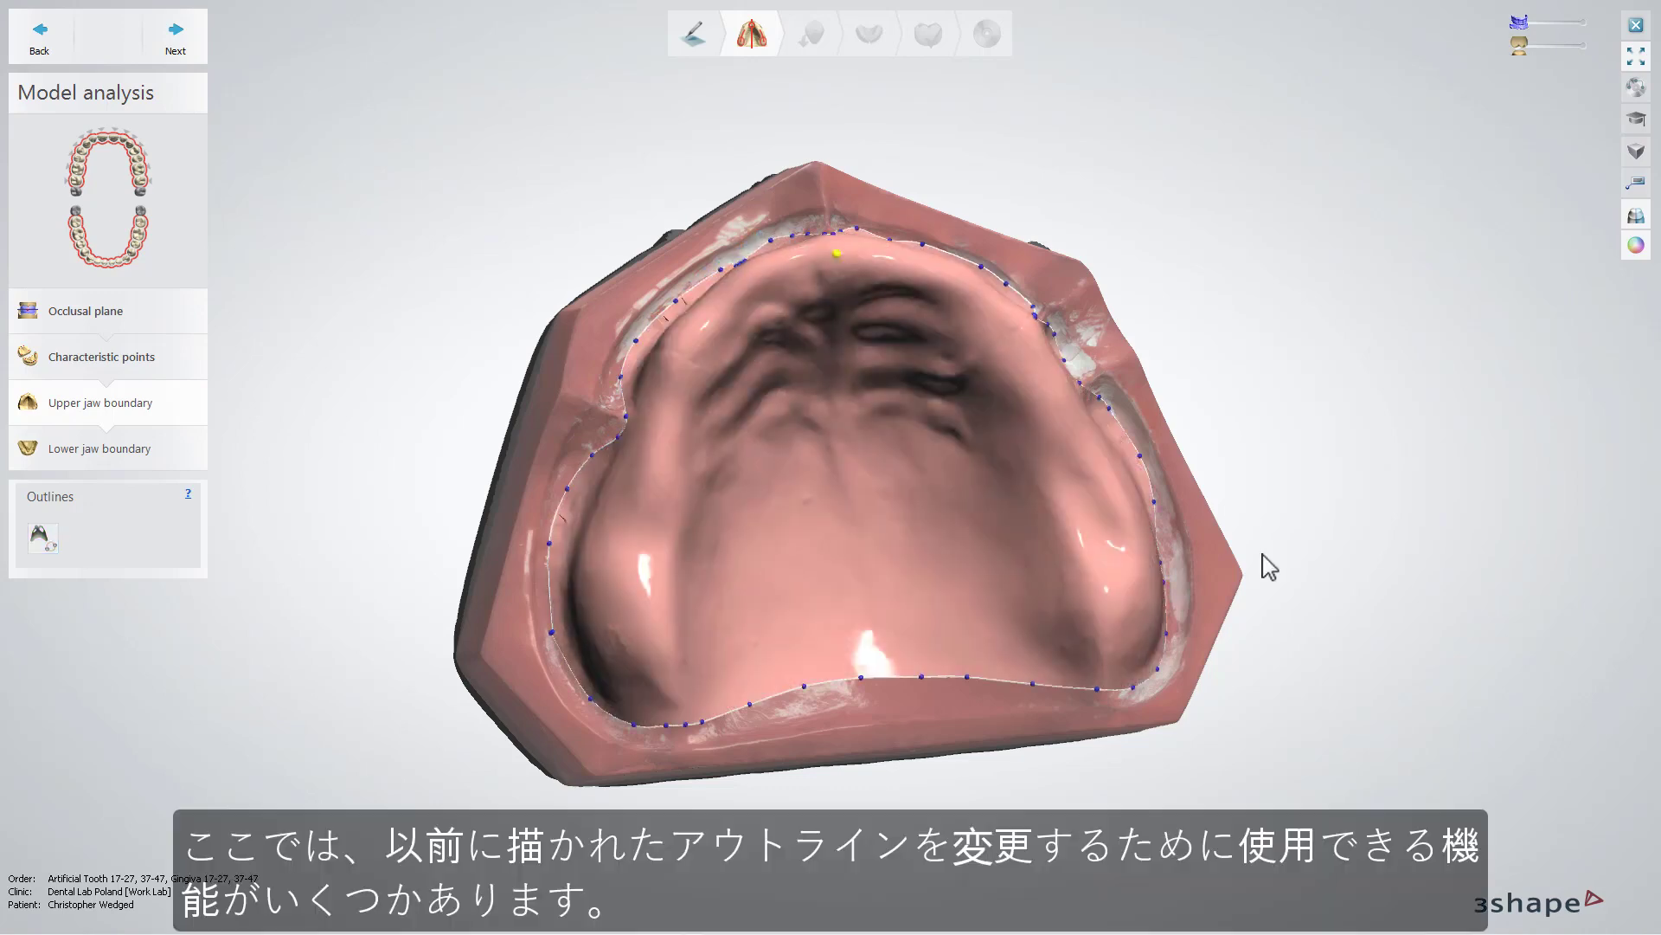
# Move an outline control point and add a new point to the upper boundary.
pyautogui.moveTo(1265, 553); pyautogui.dragTo(1196, 548, button='right')
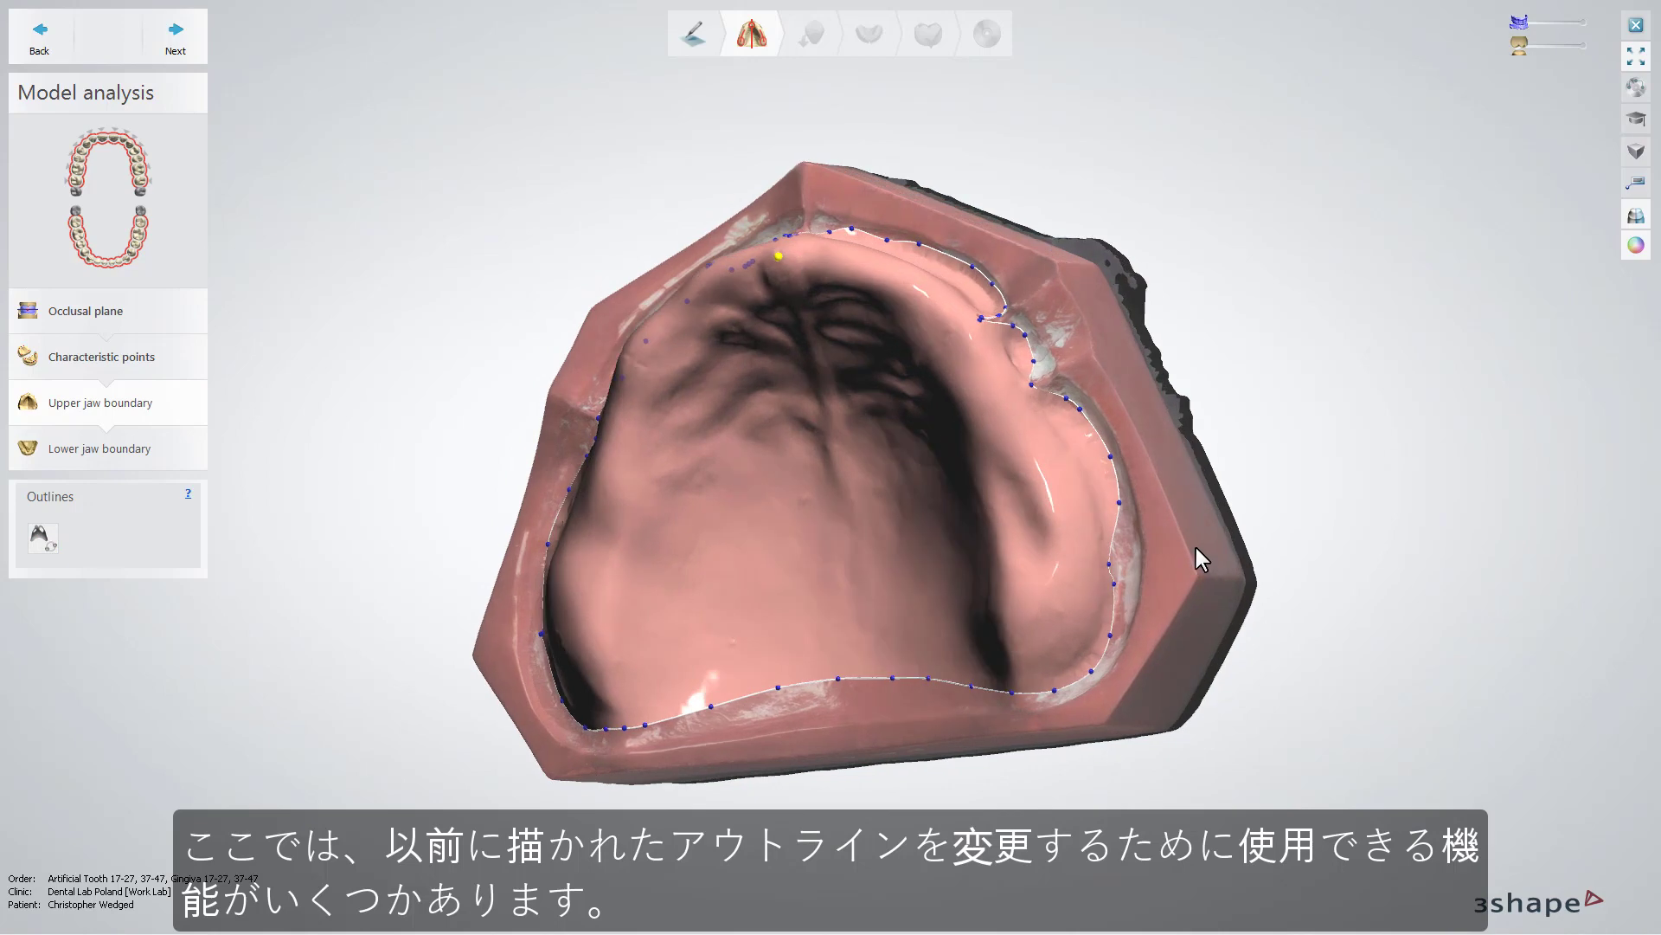
pyautogui.moveTo(1114, 581); pyautogui.dragTo(1121, 562)
pyautogui.rightClick(1123, 538)
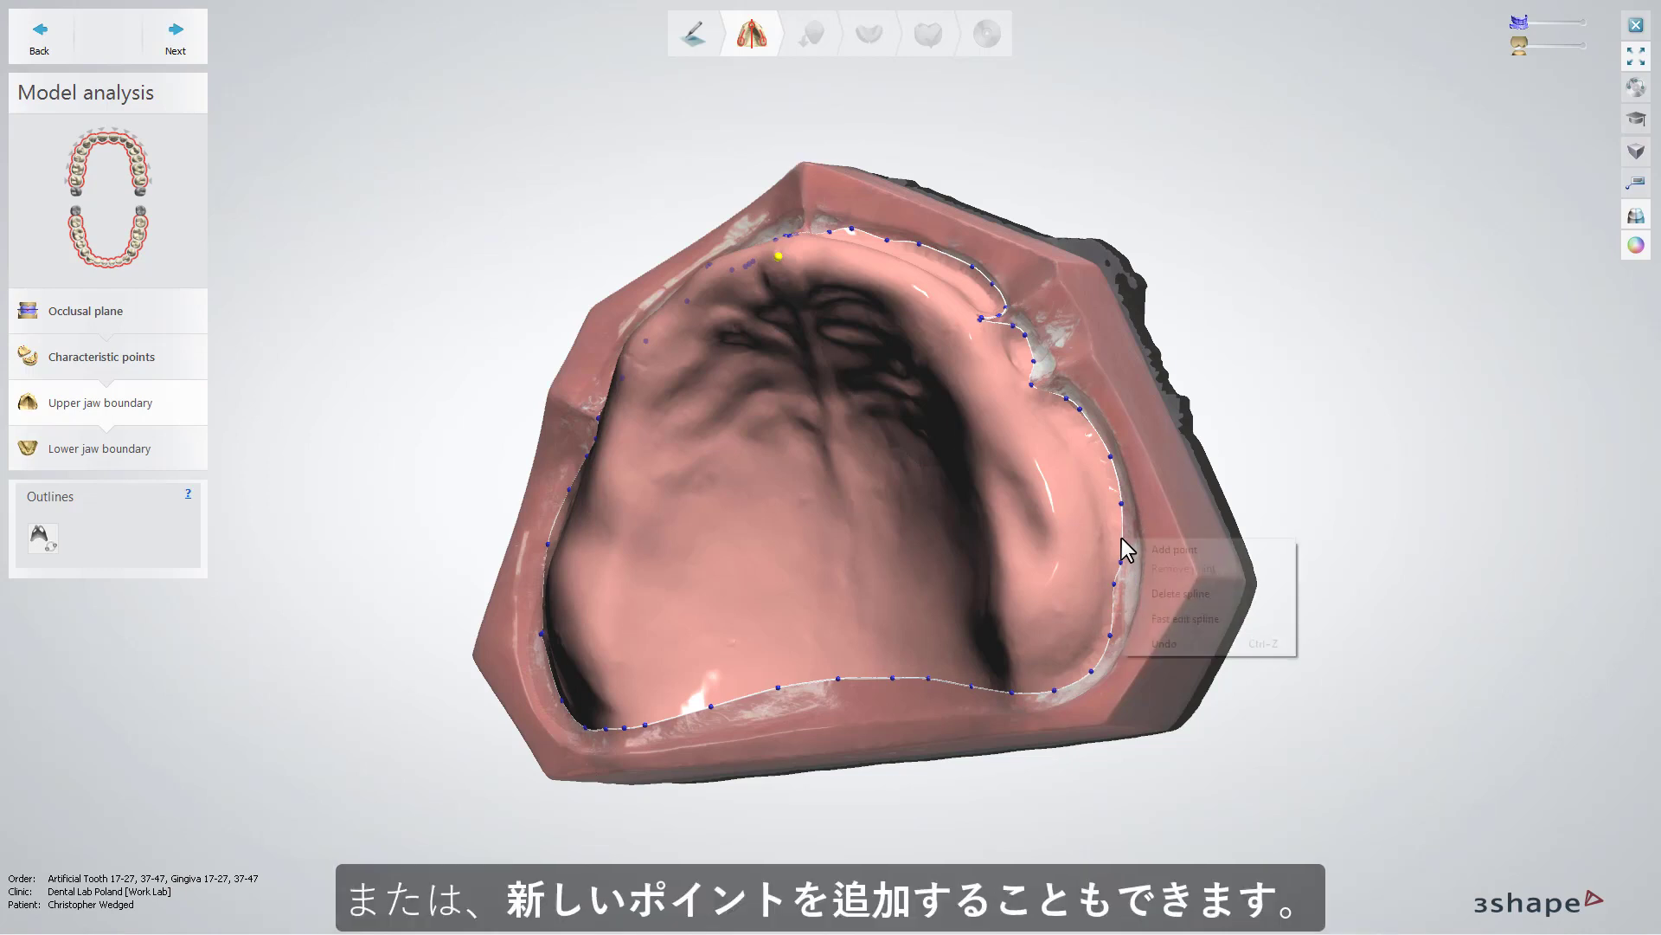
pyautogui.click(1147, 549)
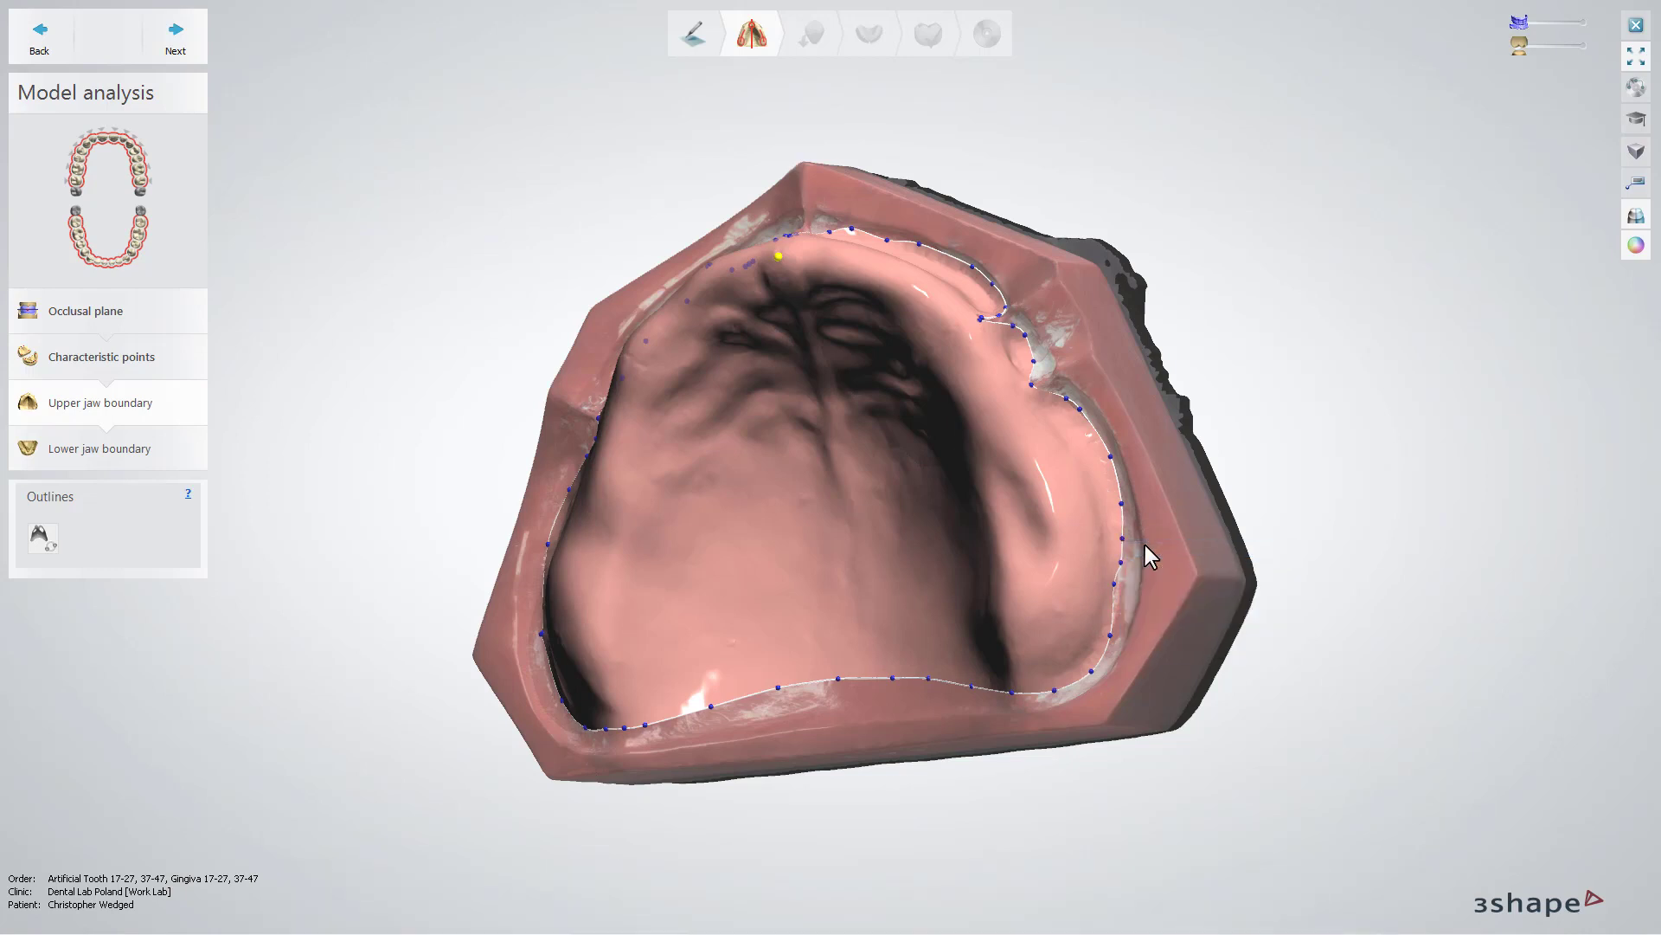
# Redraw part of the outline with Fast edit spline and remove an extra point.
pyautogui.rightClick(1121, 562)
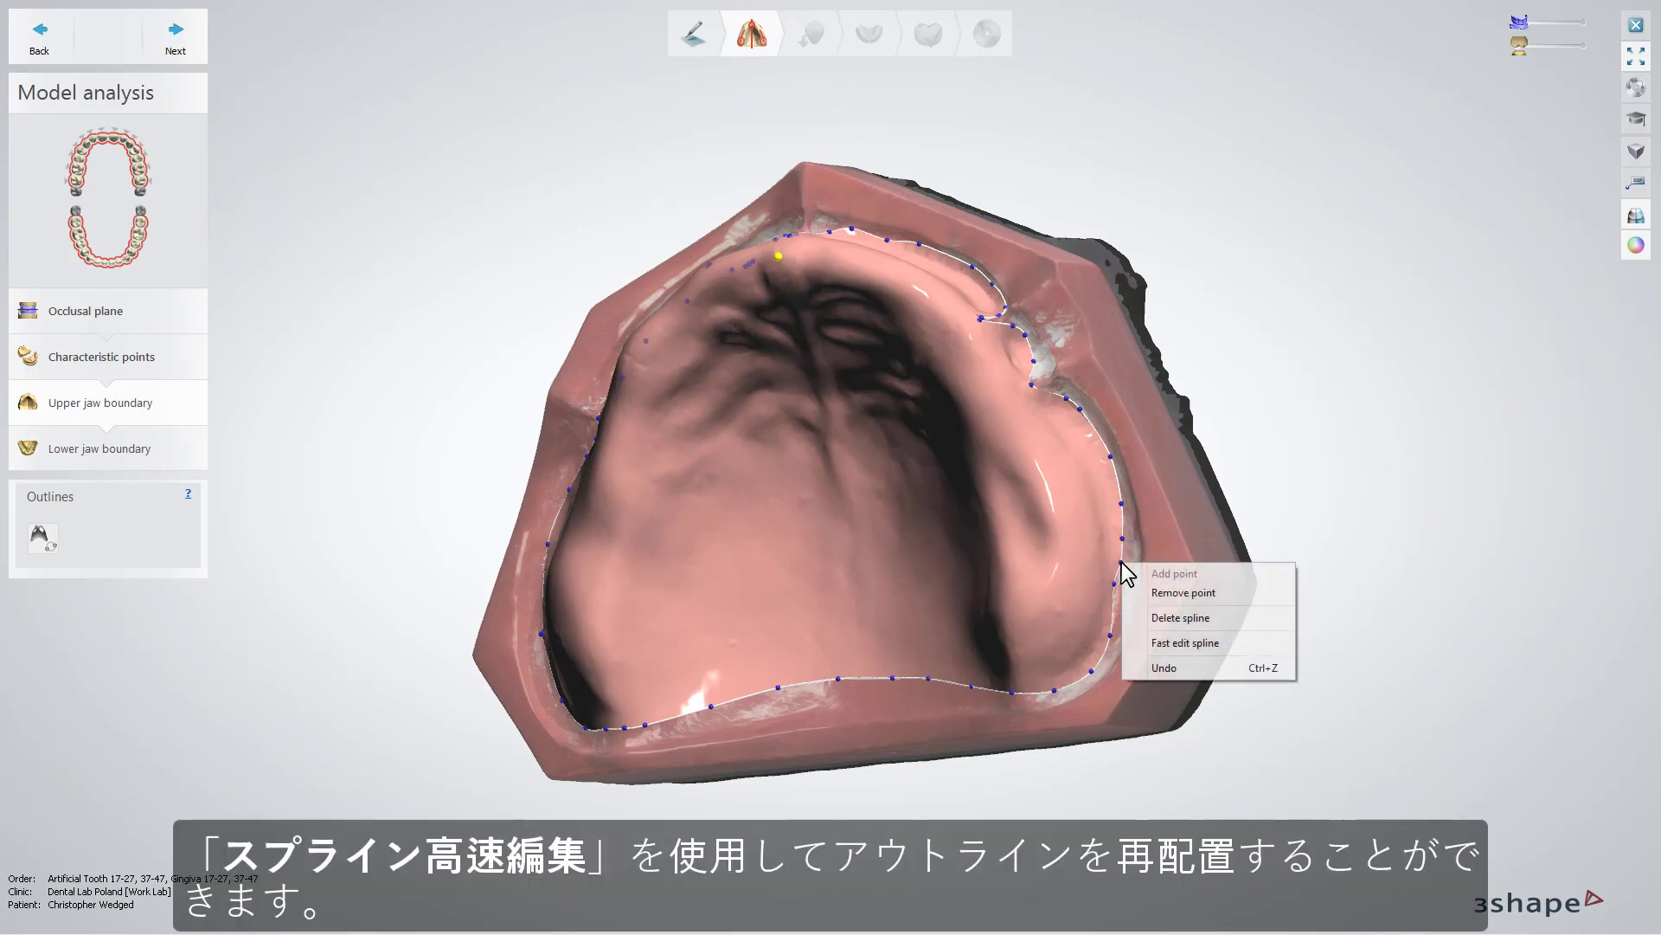
pyautogui.click(1163, 642)
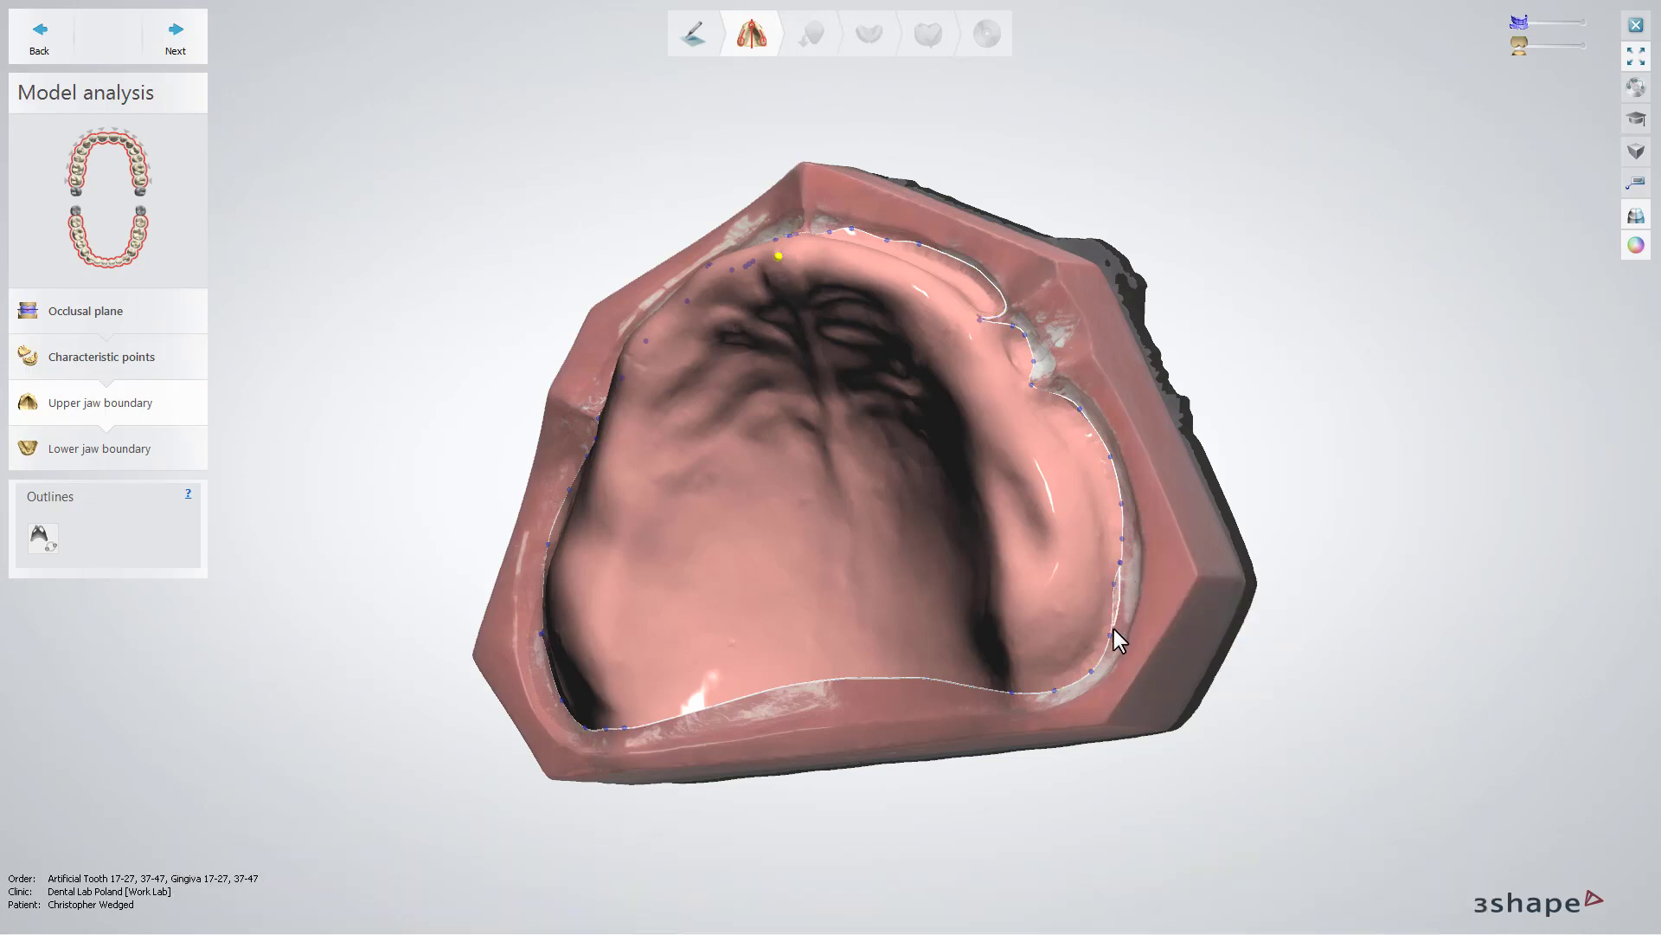
pyautogui.rightClick(1119, 600)
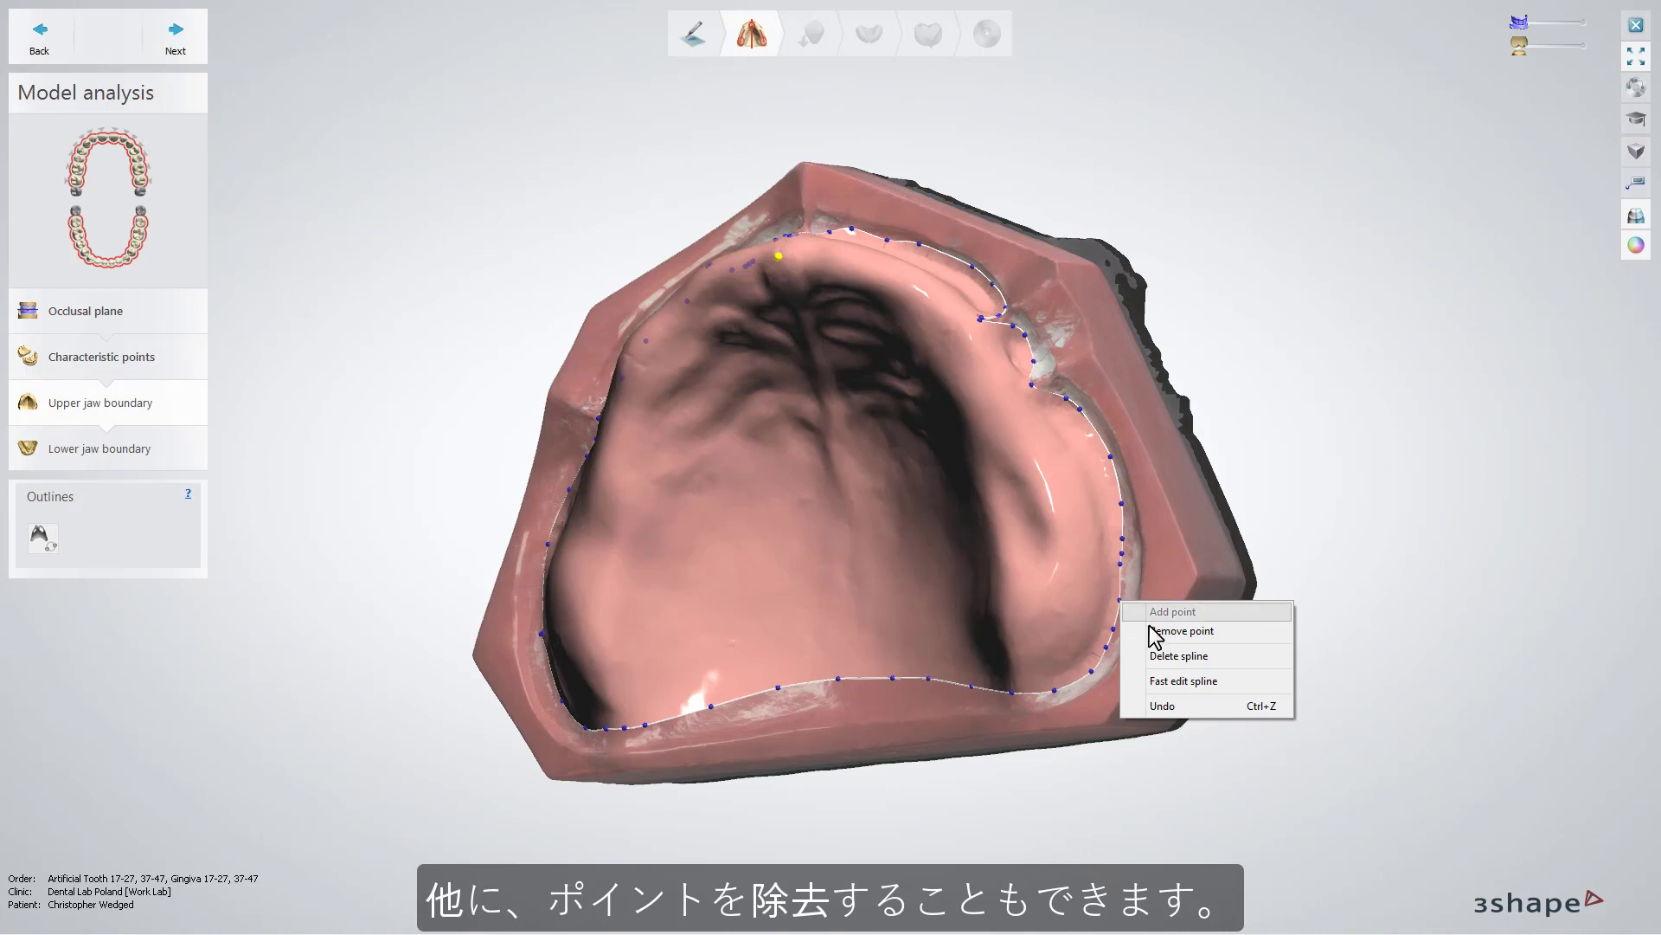
pyautogui.click(1153, 631)
pyautogui.rightClick(1113, 630)
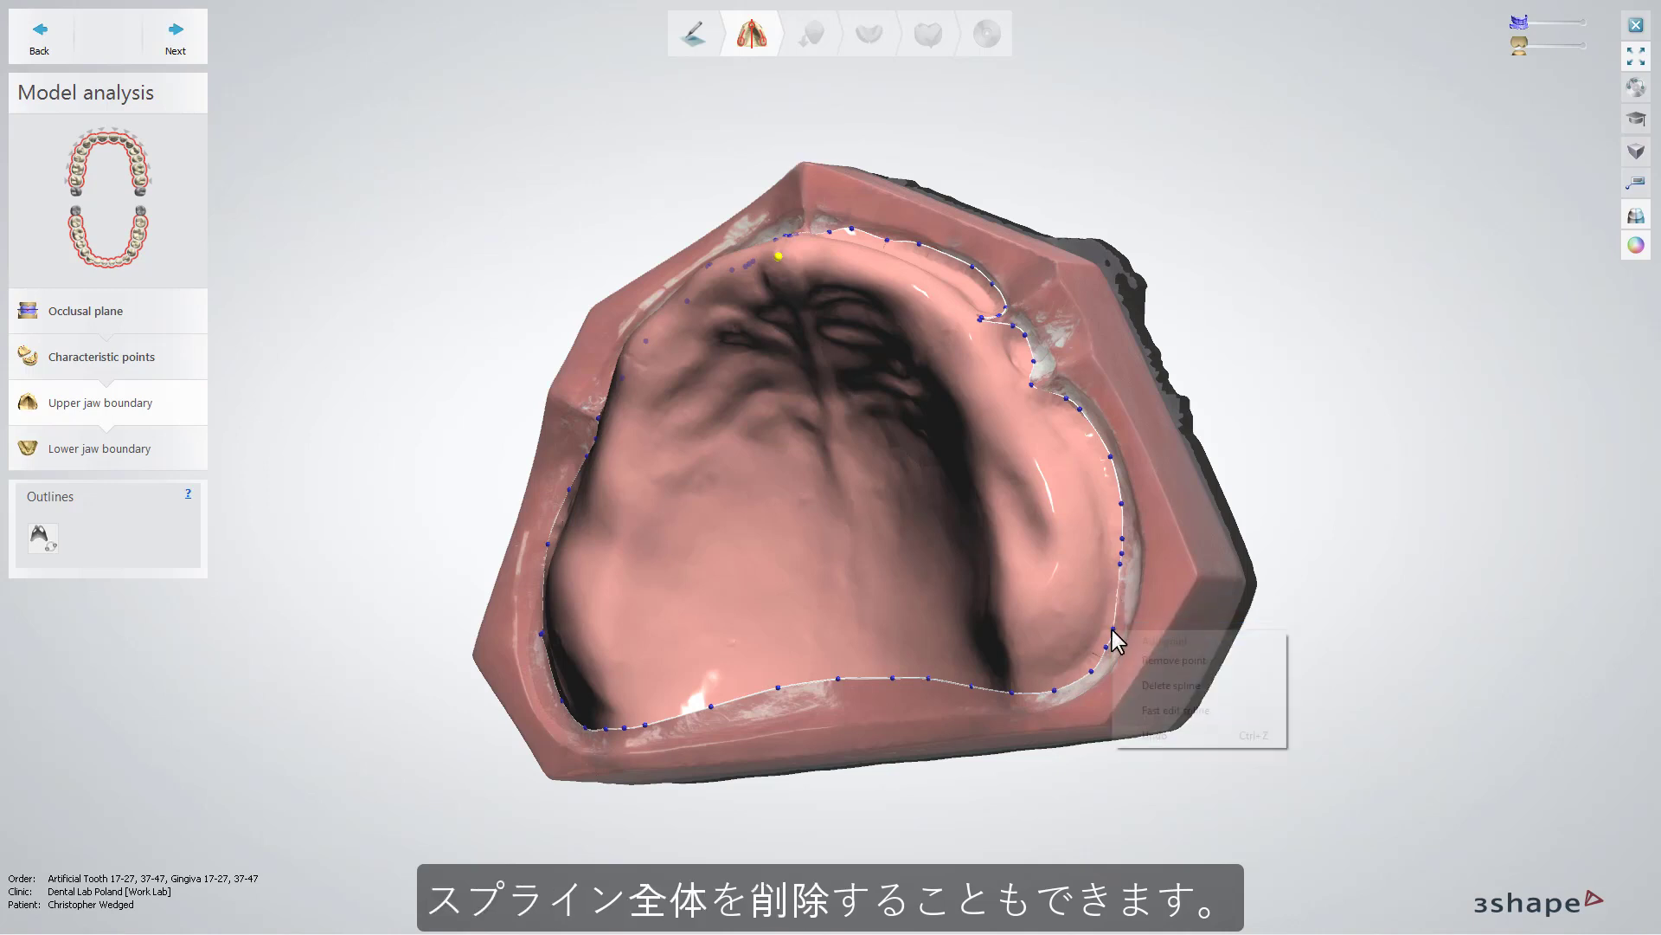
pyautogui.click(1172, 685)
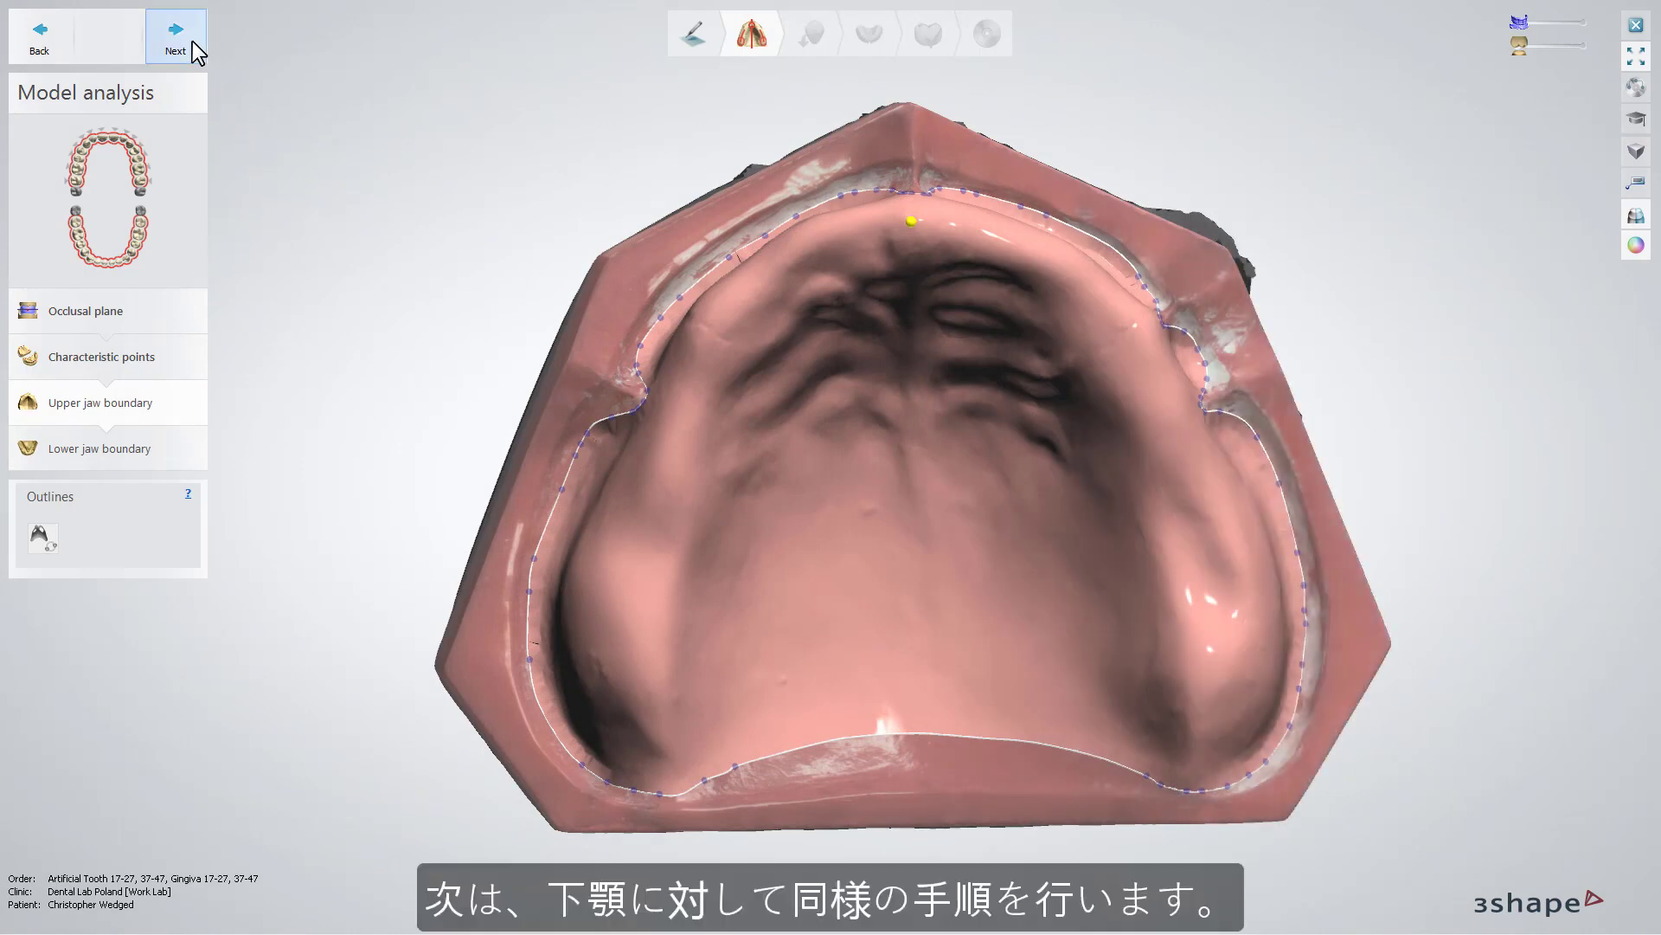
# Draw the lower jaw boundary outline and continue to Surveying and Blocking out.
pyautogui.click(178, 39)
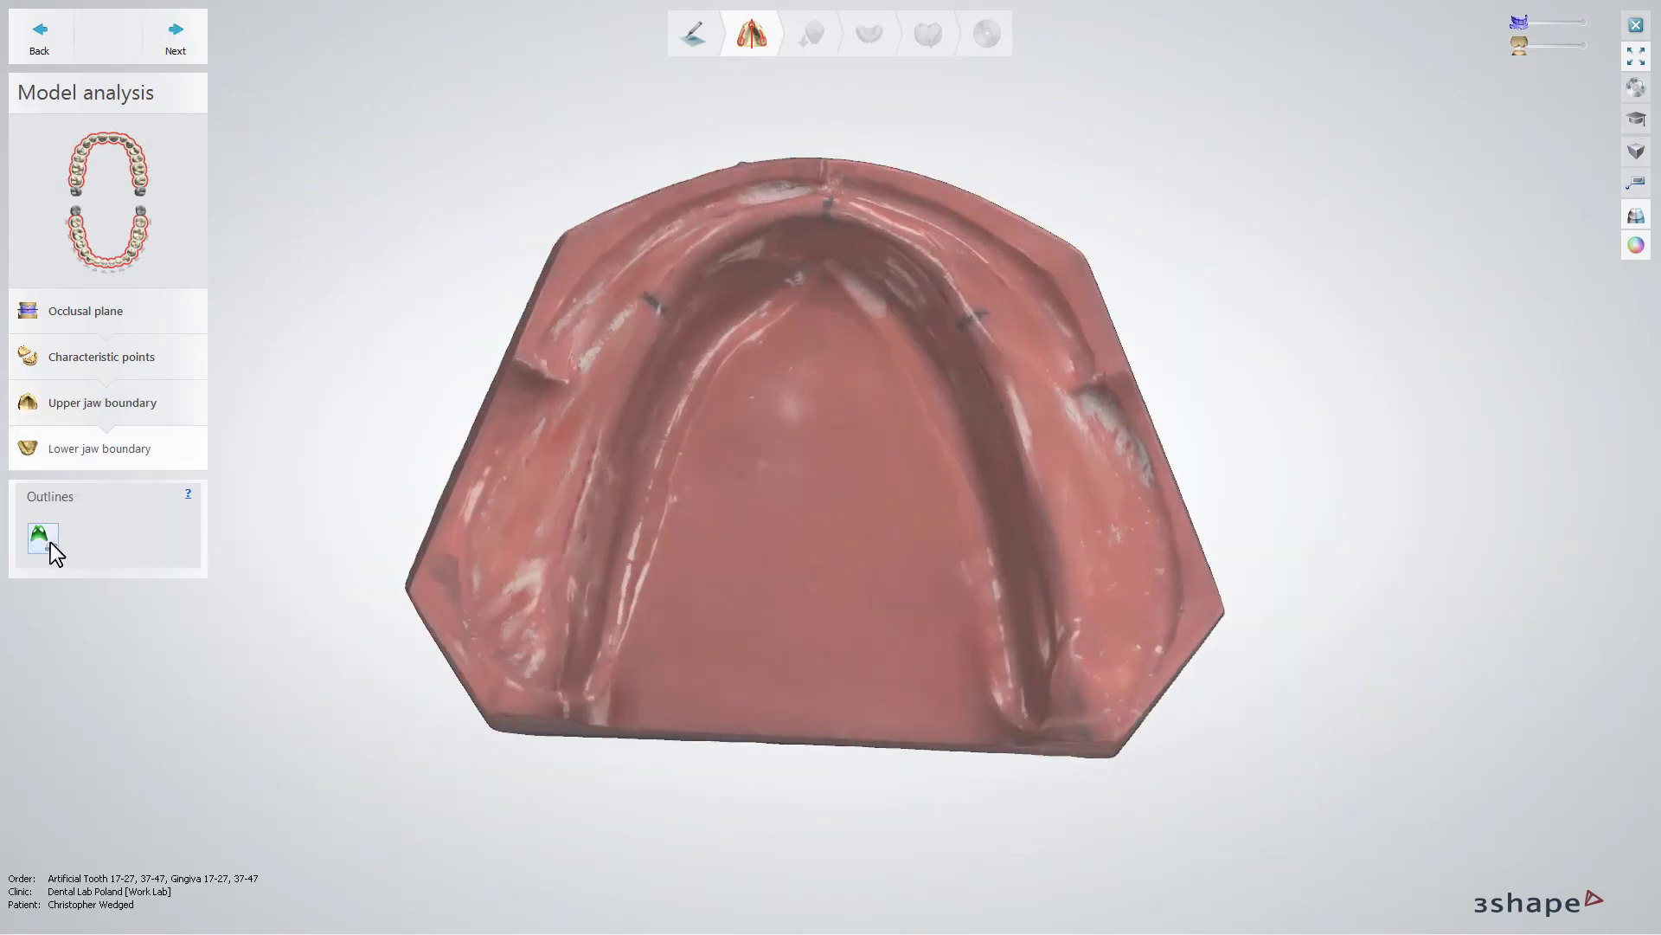
pyautogui.click(470, 574)
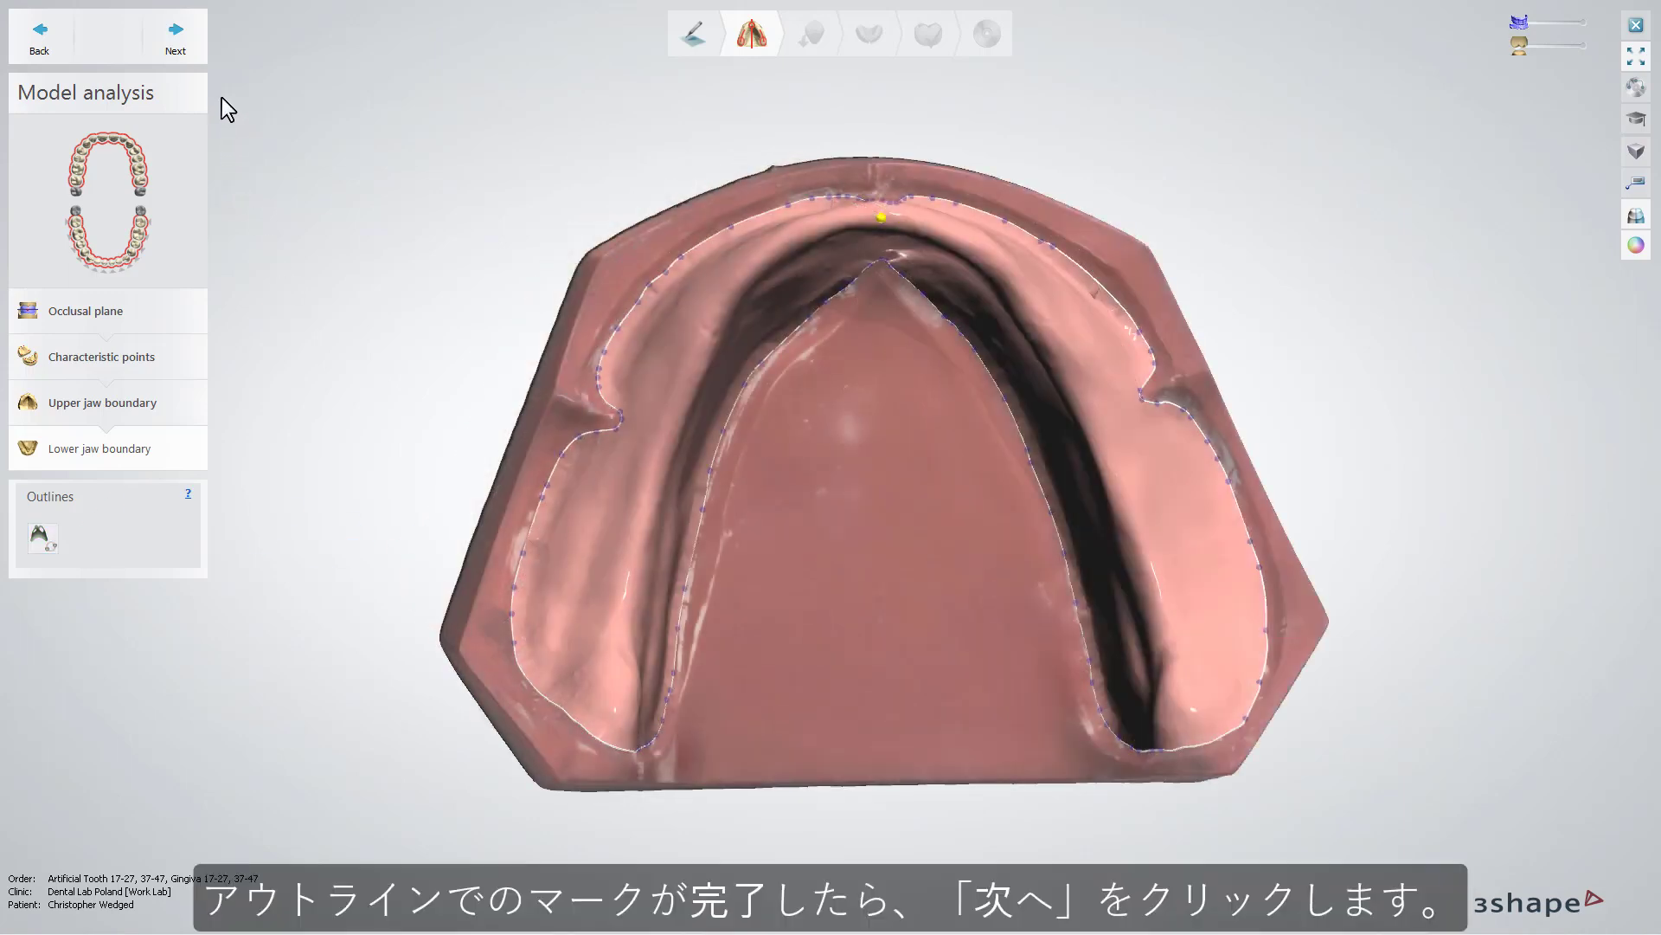
pyautogui.click(182, 52)
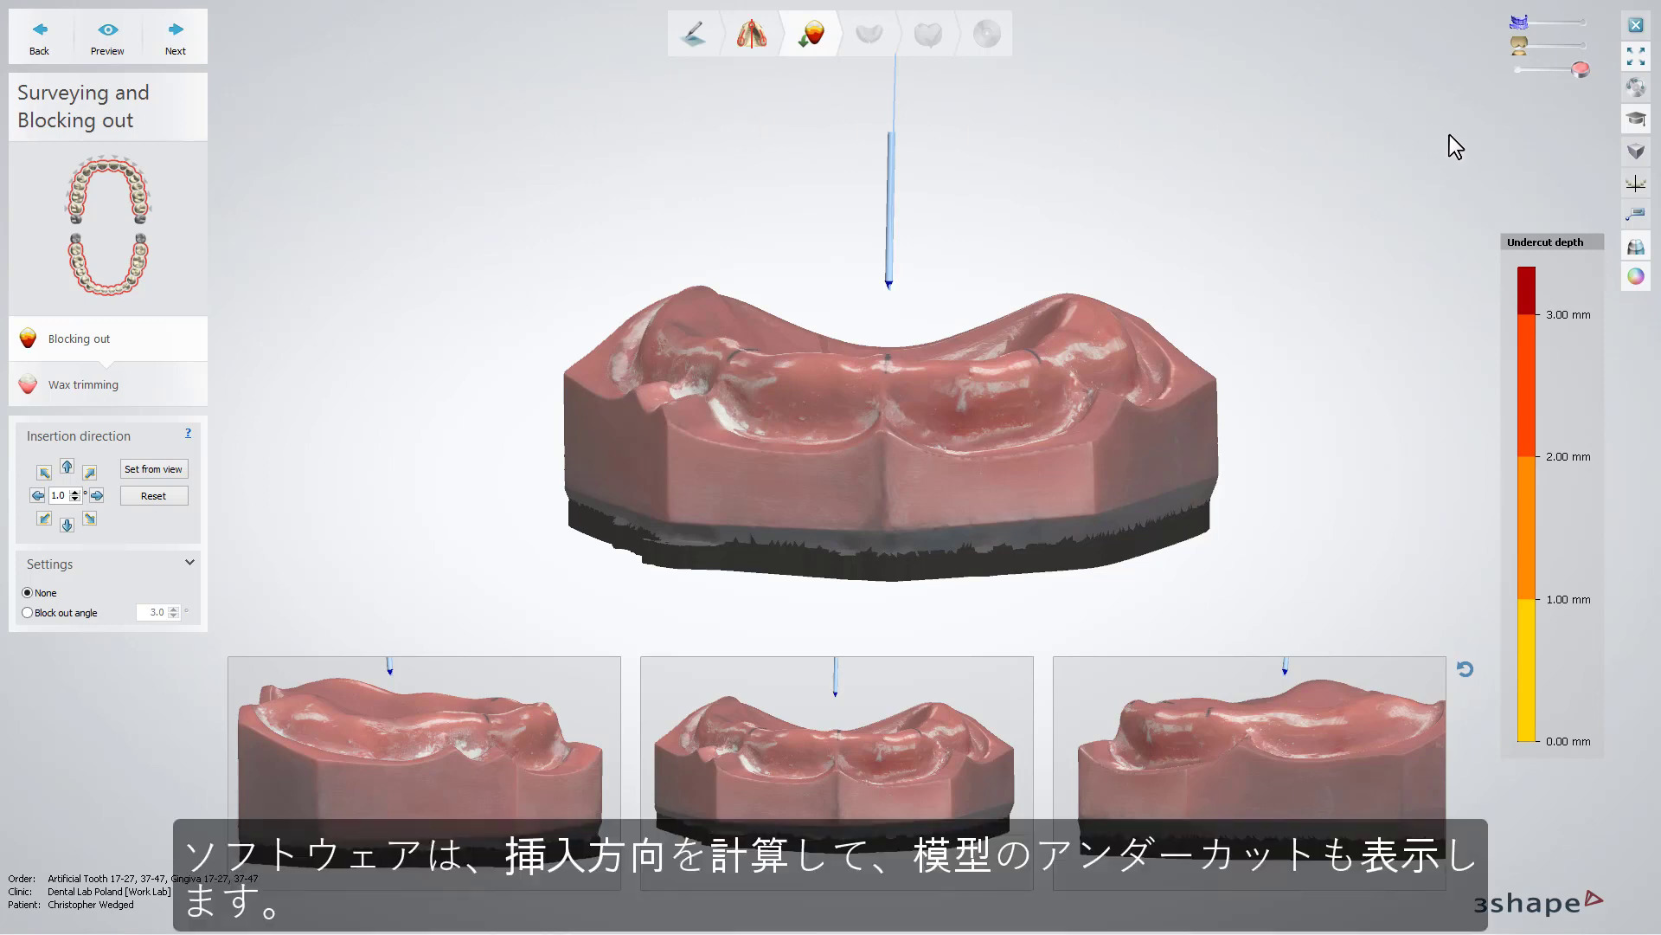
# Check undercut colouring, skip upper jaw wax trimming, and survey the lower jaw through to wax trimming.
pyautogui.click(1634, 277)
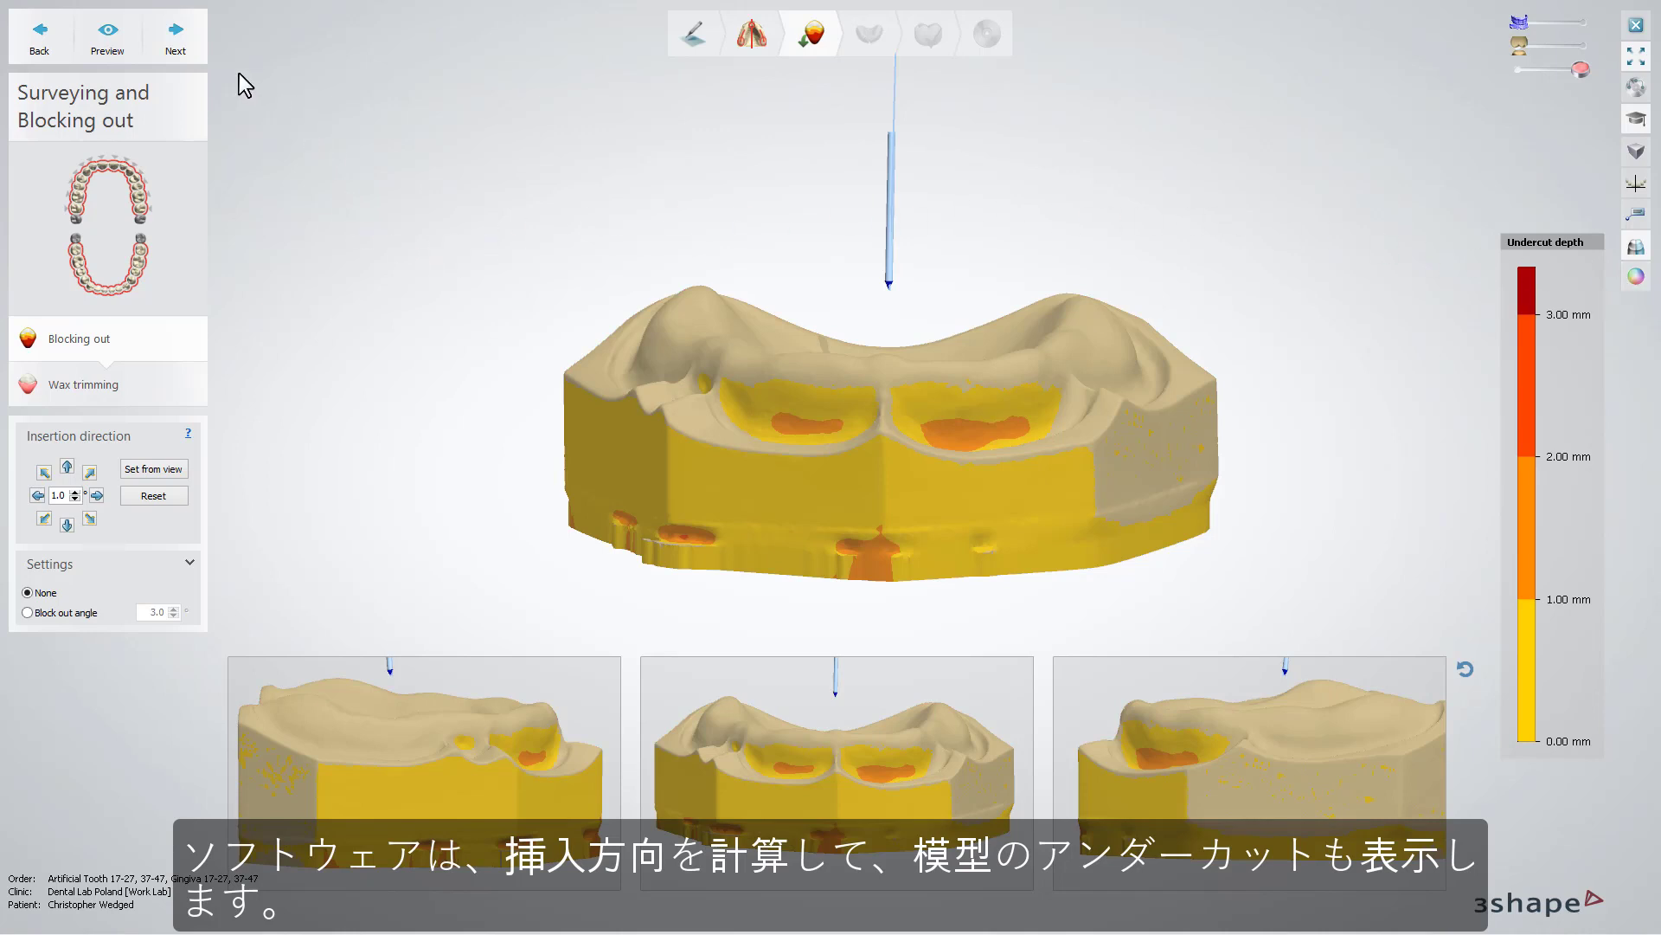
pyautogui.click(203, 54)
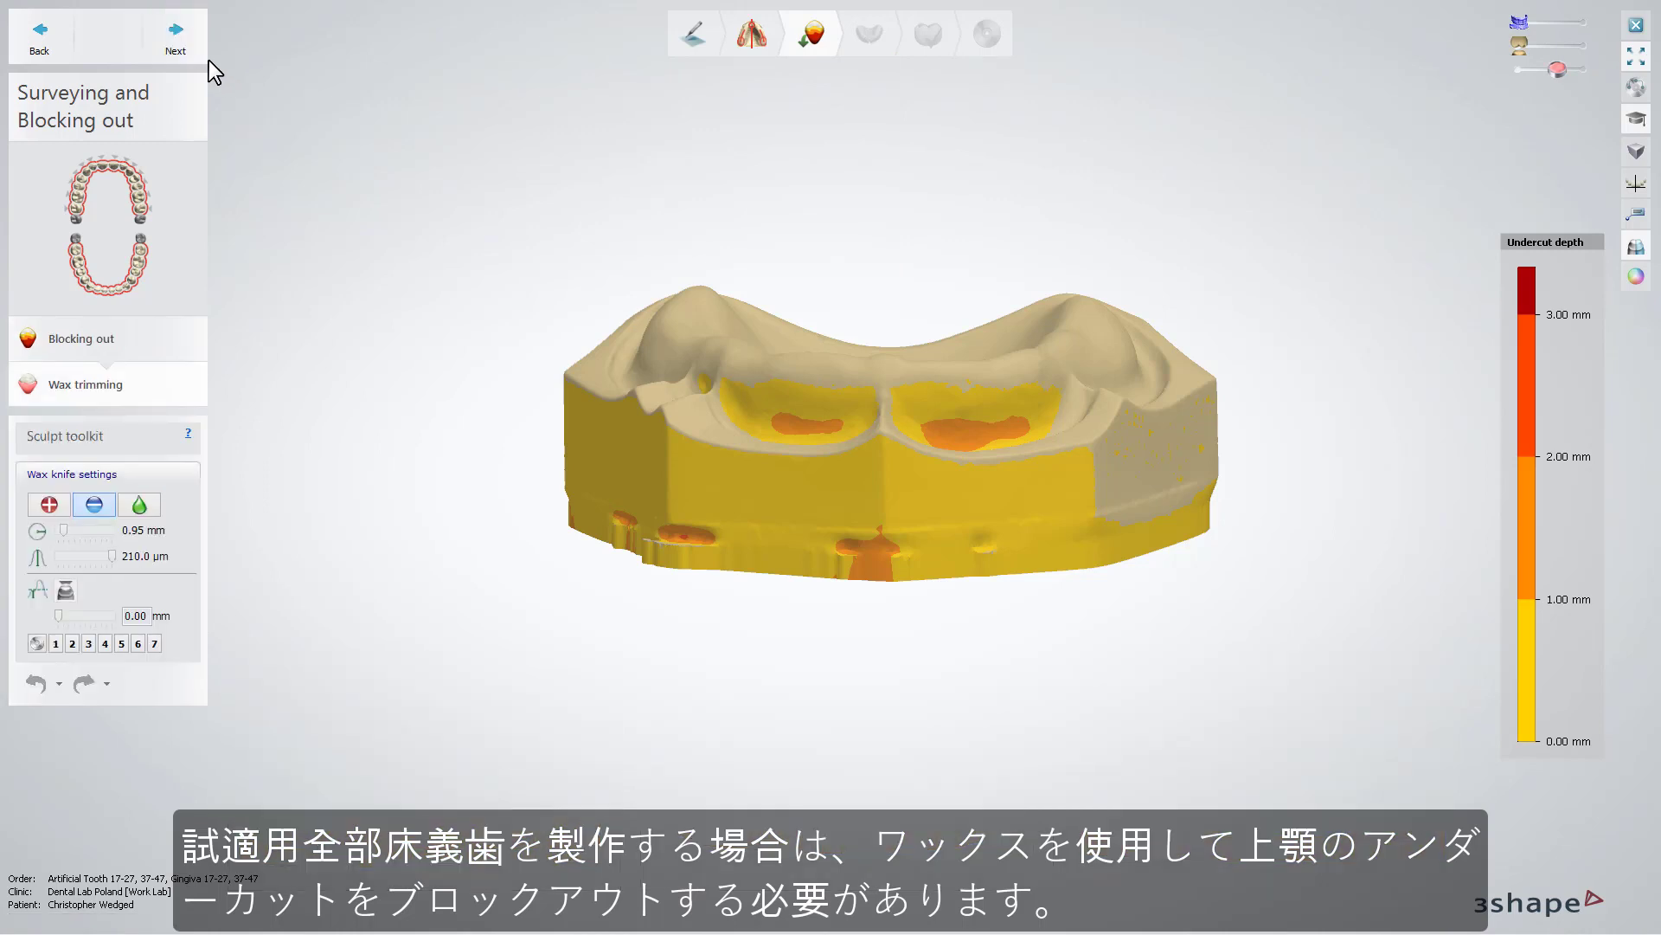
pyautogui.click(200, 54)
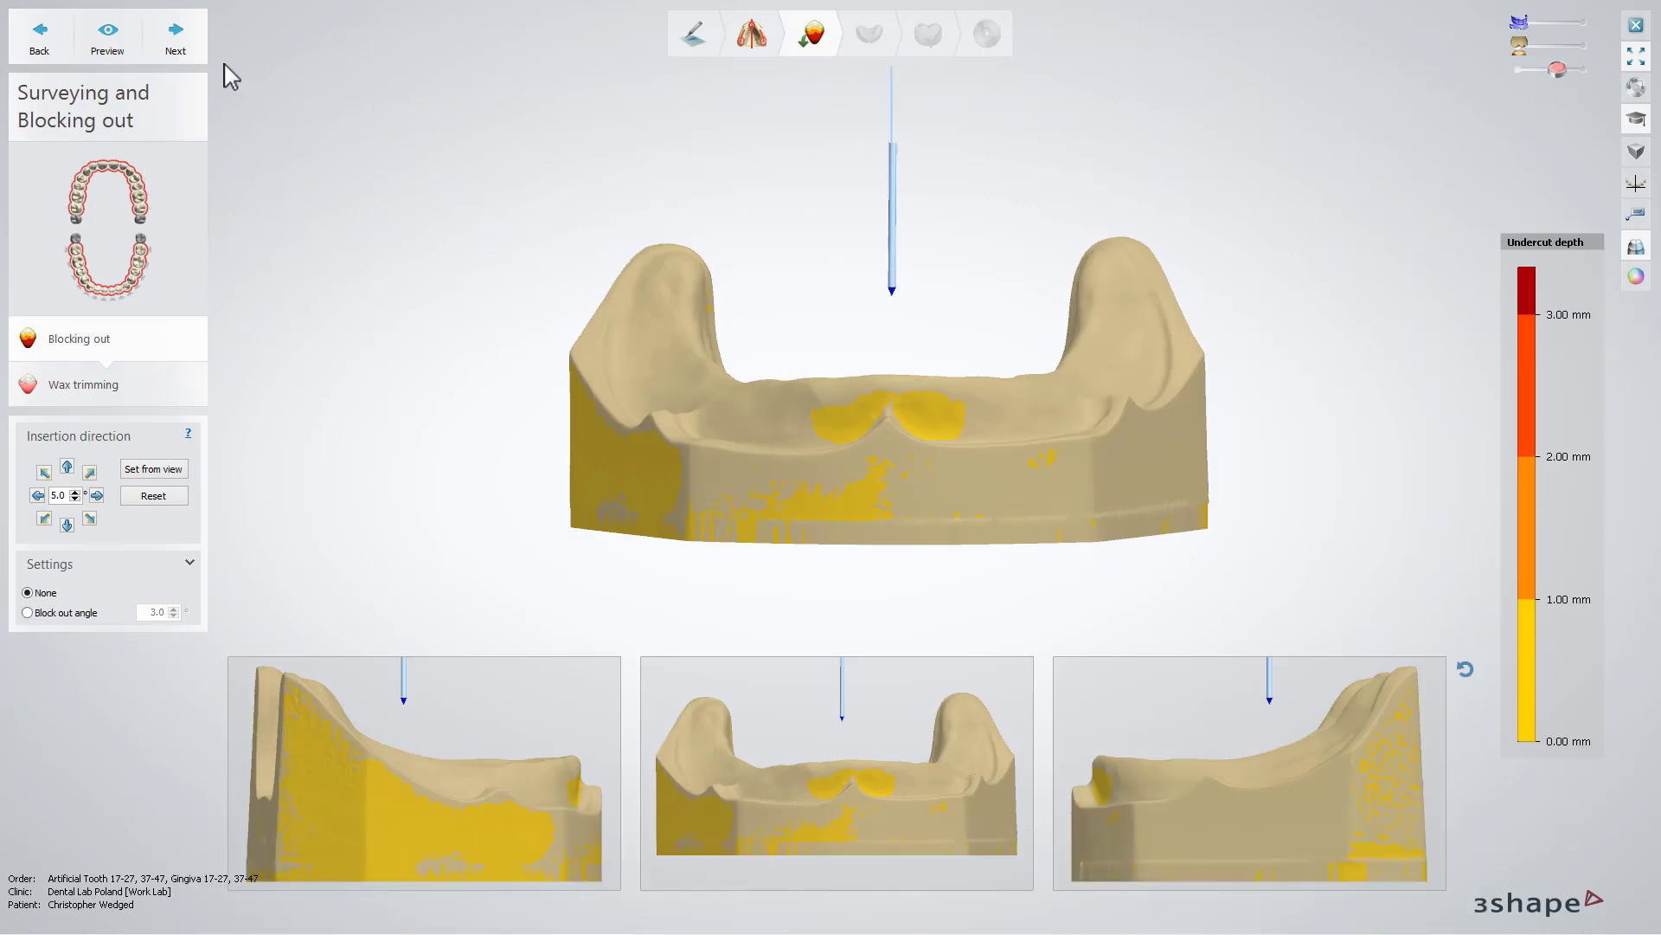
pyautogui.click(1635, 279)
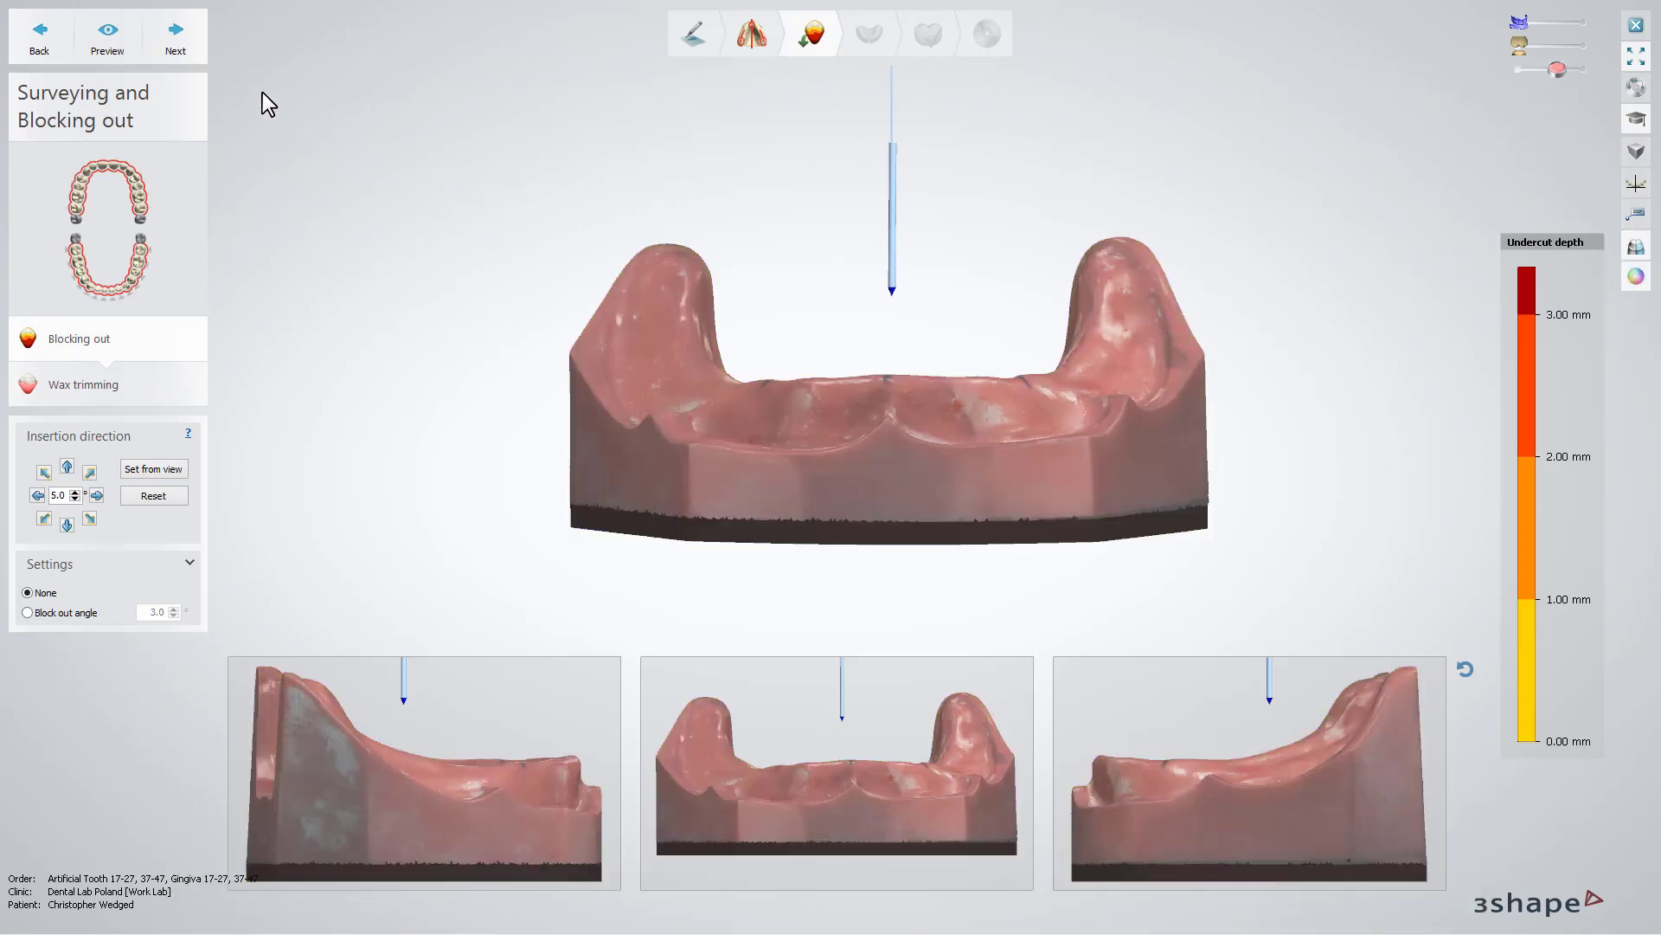
pyautogui.click(201, 55)
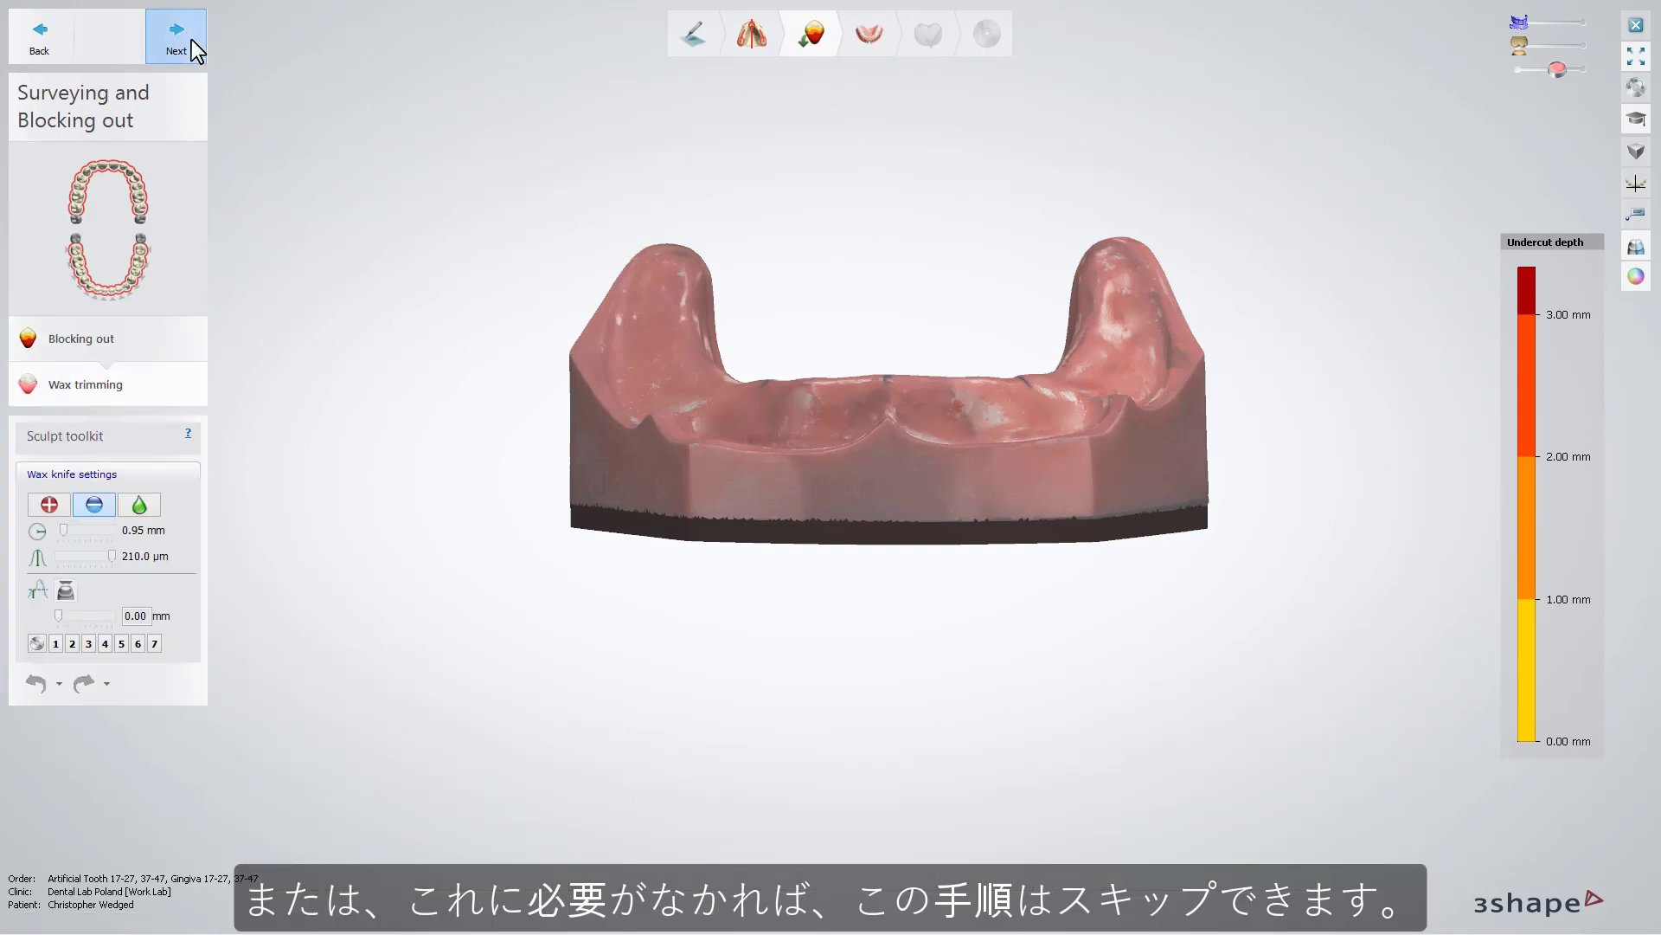
# Skip lower jaw wax trimming to enter FD Design and expand the tooth library panel.
pyautogui.click(192, 45)
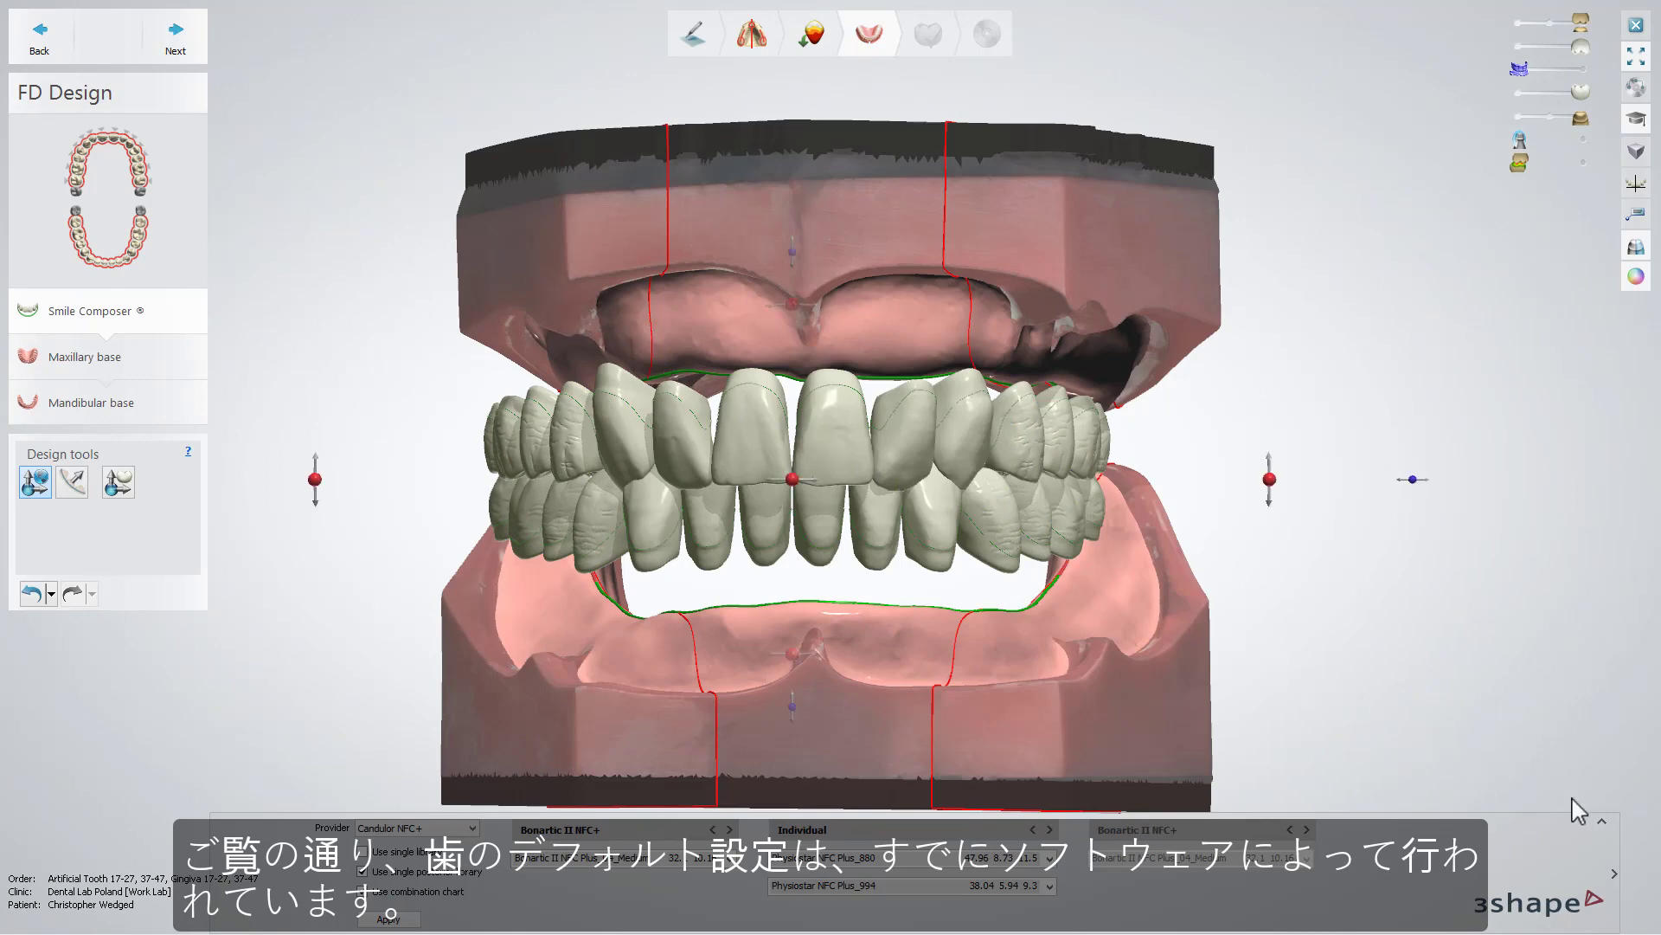
pyautogui.click(1606, 822)
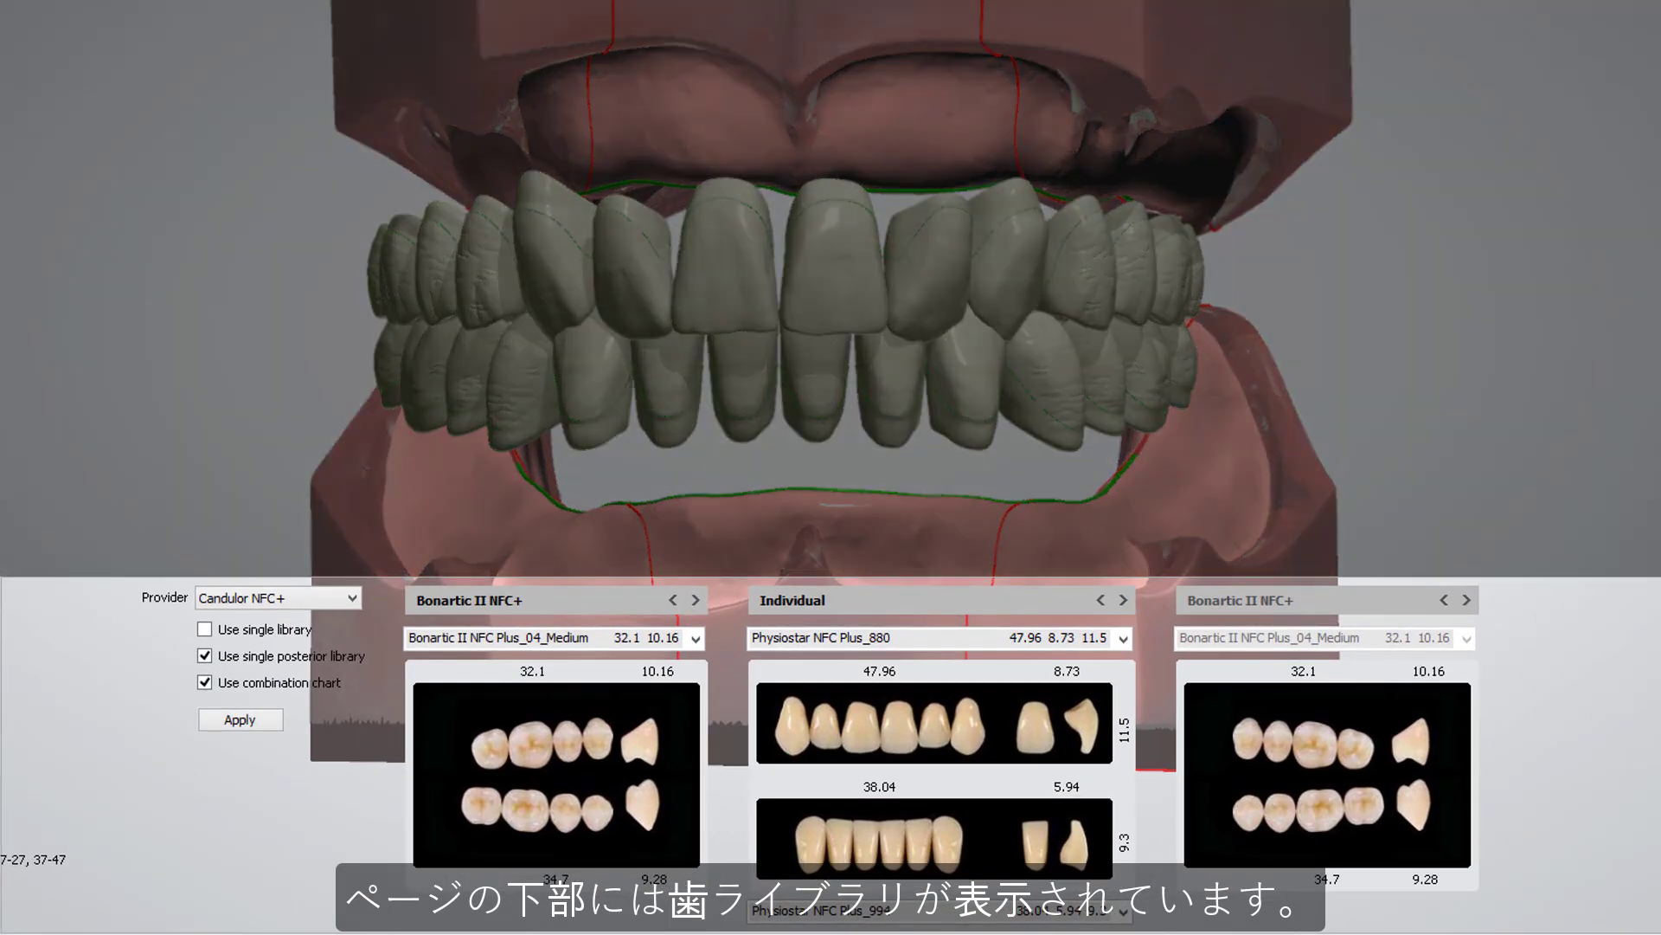
# Choose Individual style with Physiostar NFC Plus_884 upper and _998 lower moulds, and apply.
pyautogui.click(1124, 600)
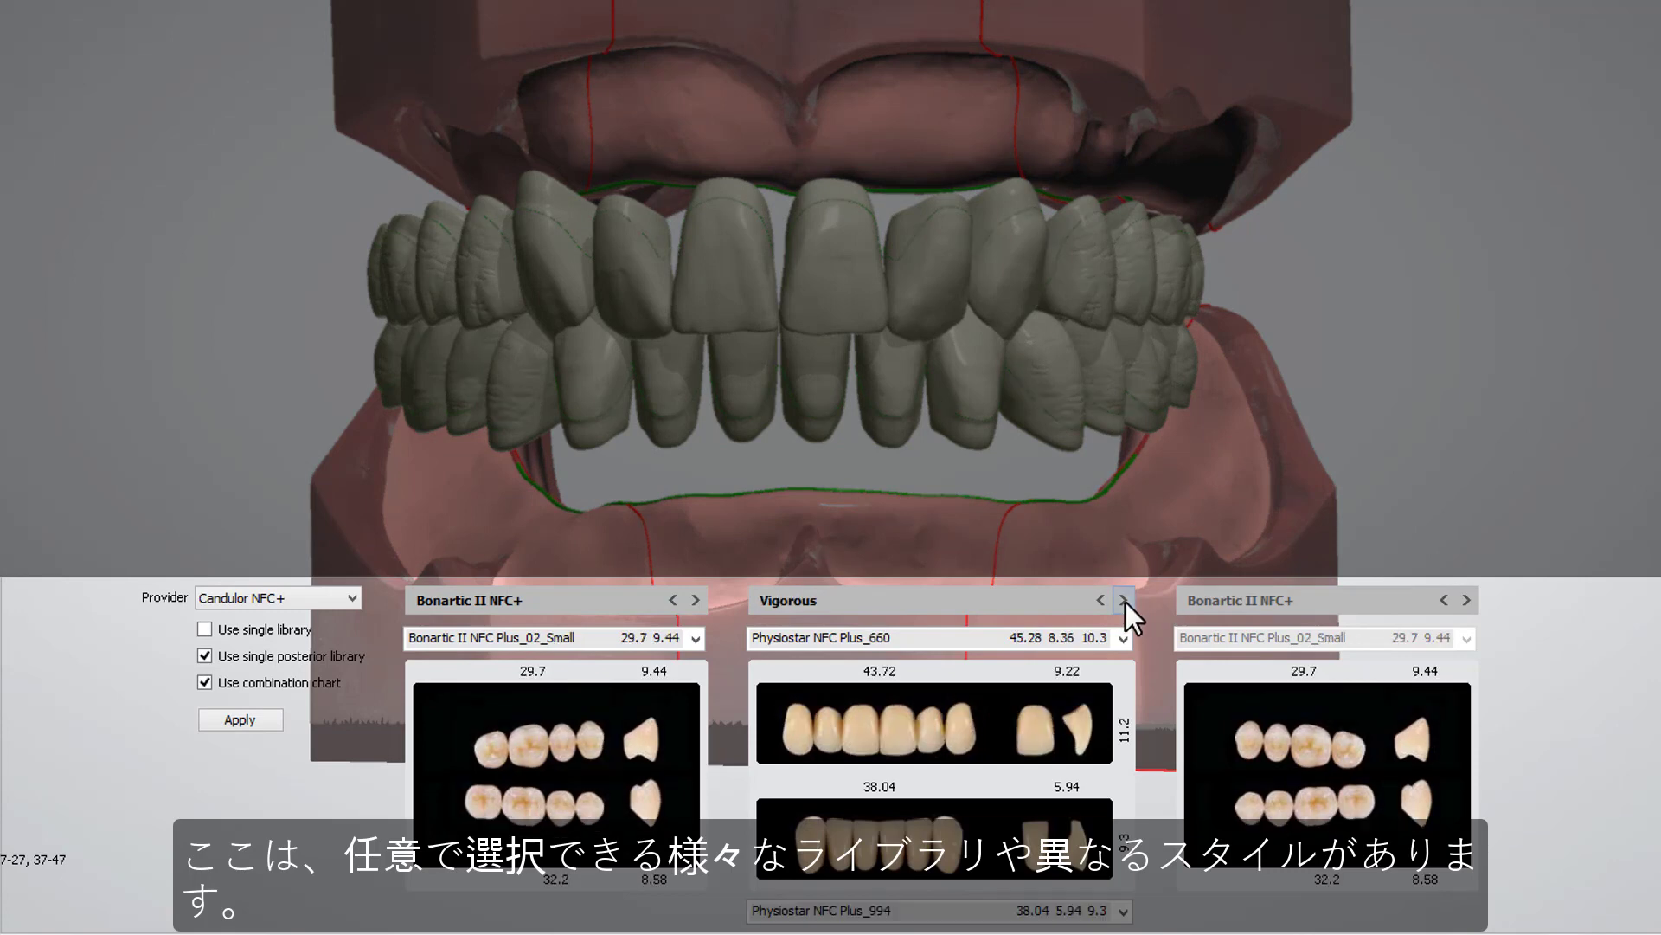
pyautogui.click(1124, 599)
pyautogui.click(1124, 599)
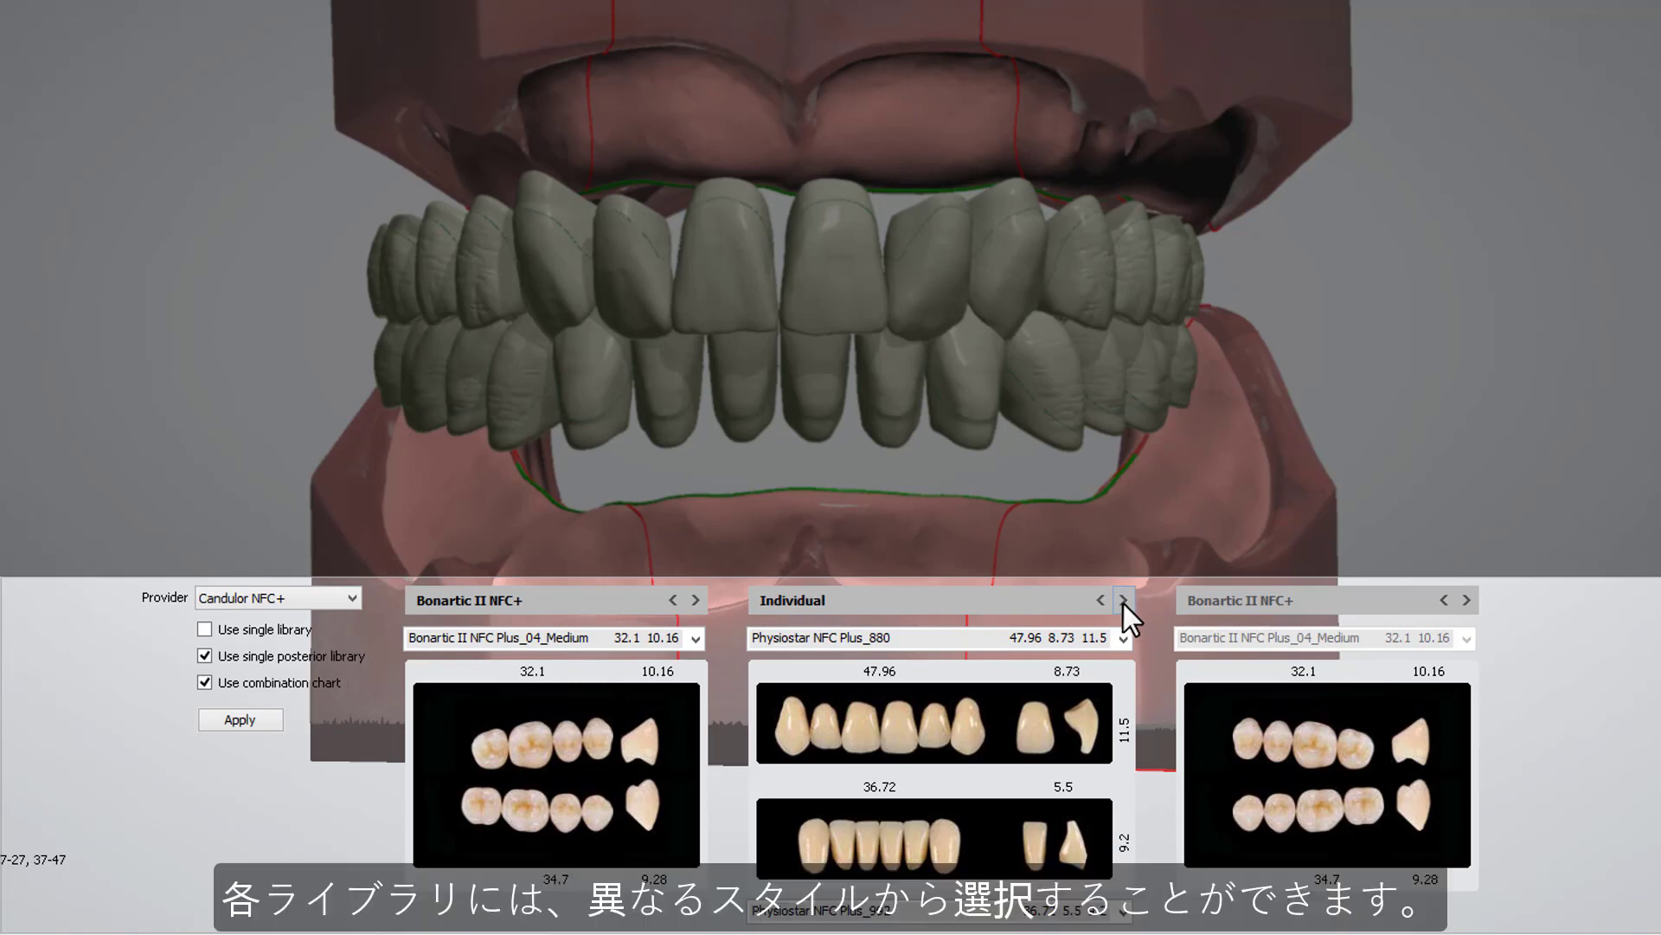
pyautogui.click(1124, 635)
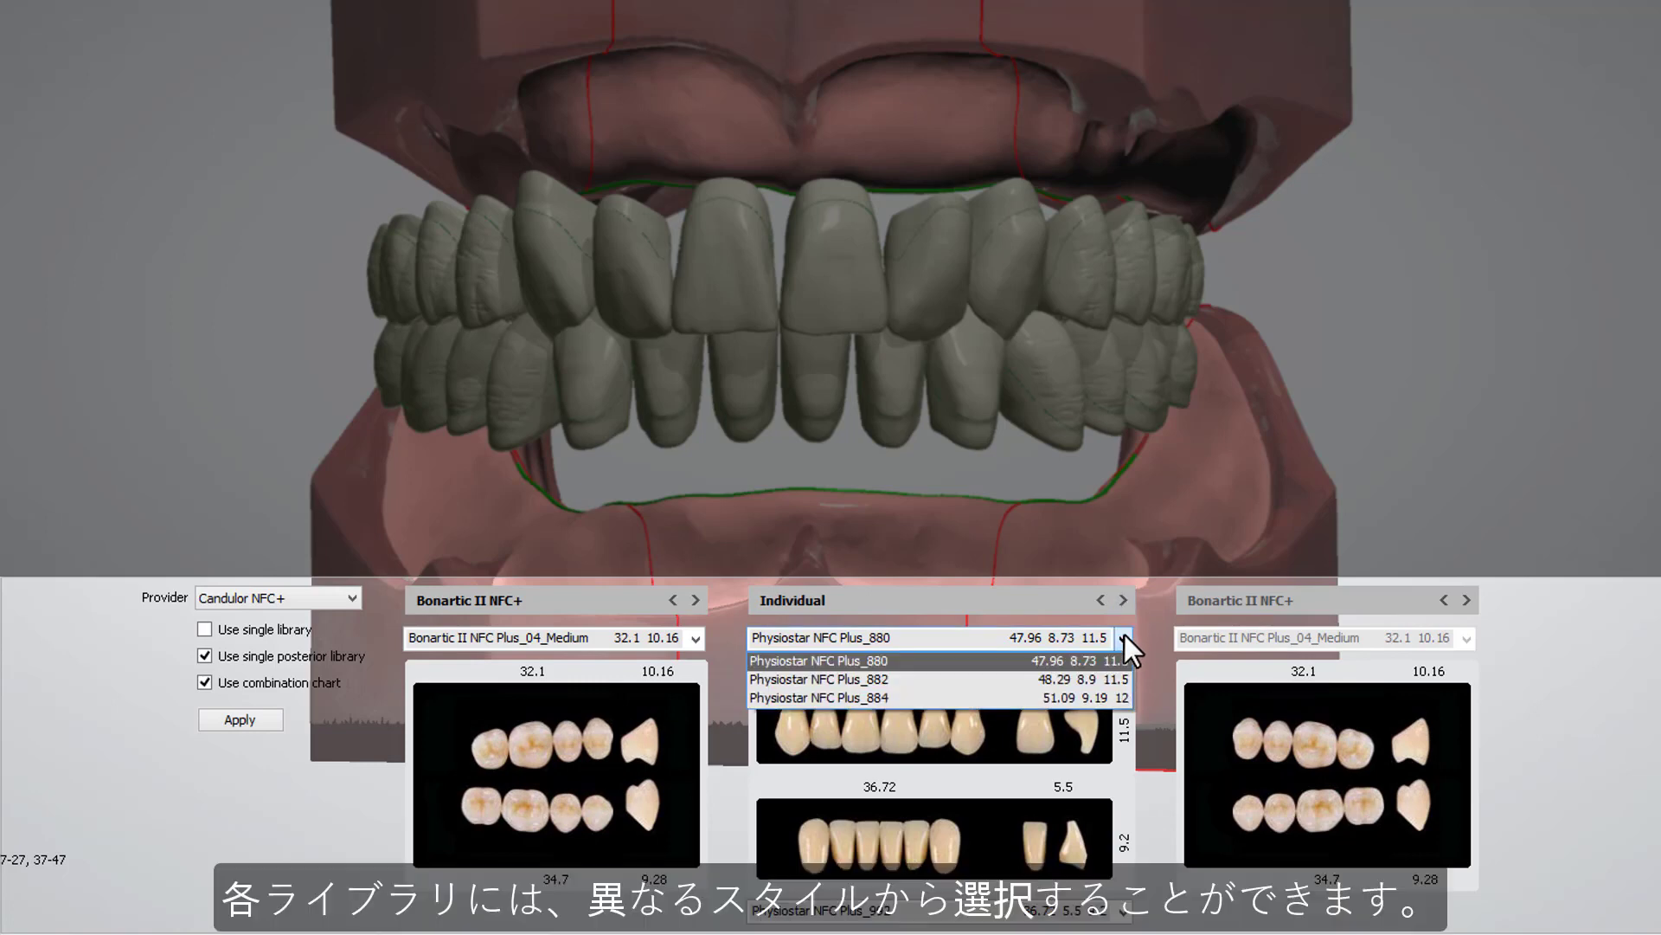
pyautogui.click(1118, 673)
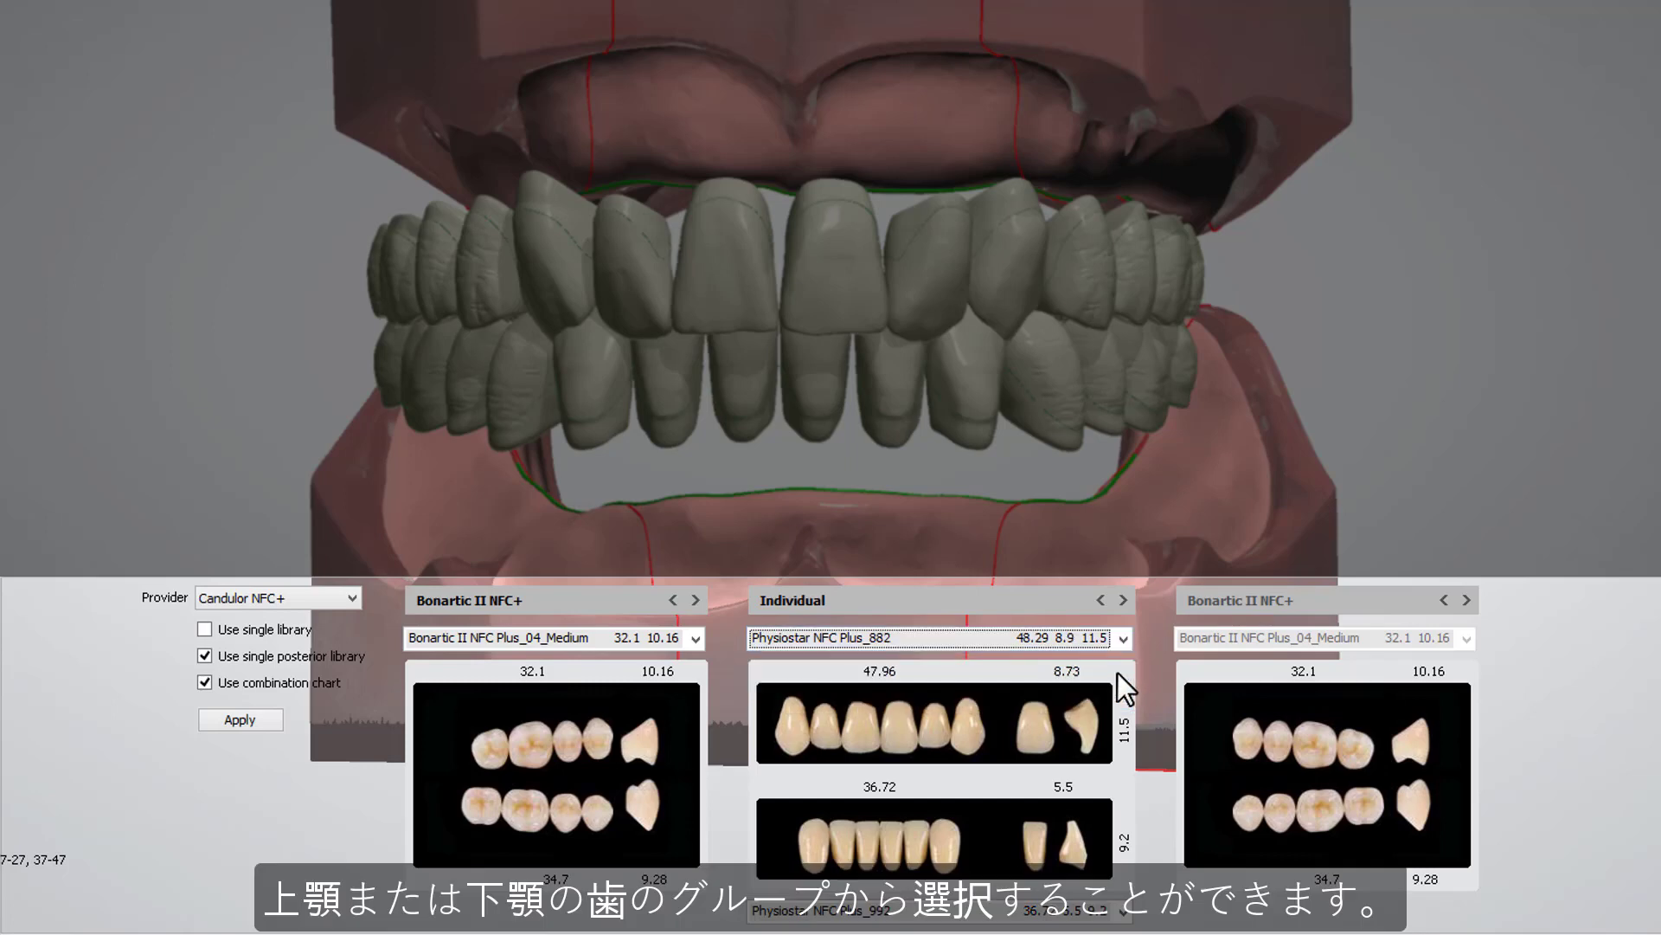
pyautogui.click(1124, 639)
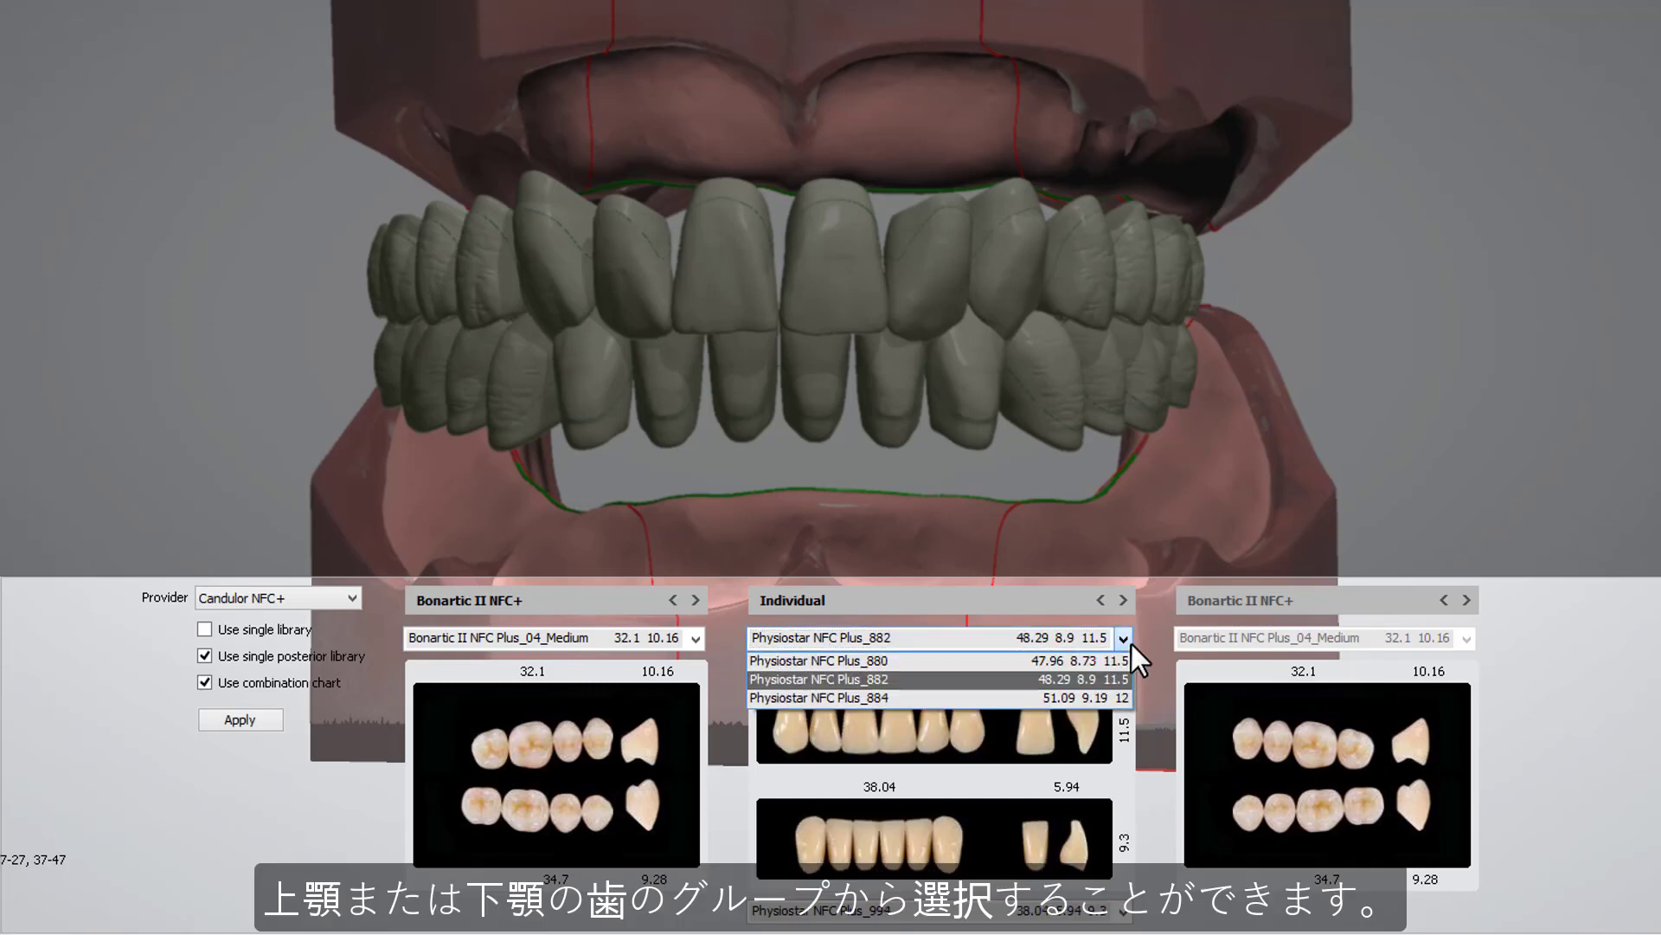
pyautogui.click(1119, 696)
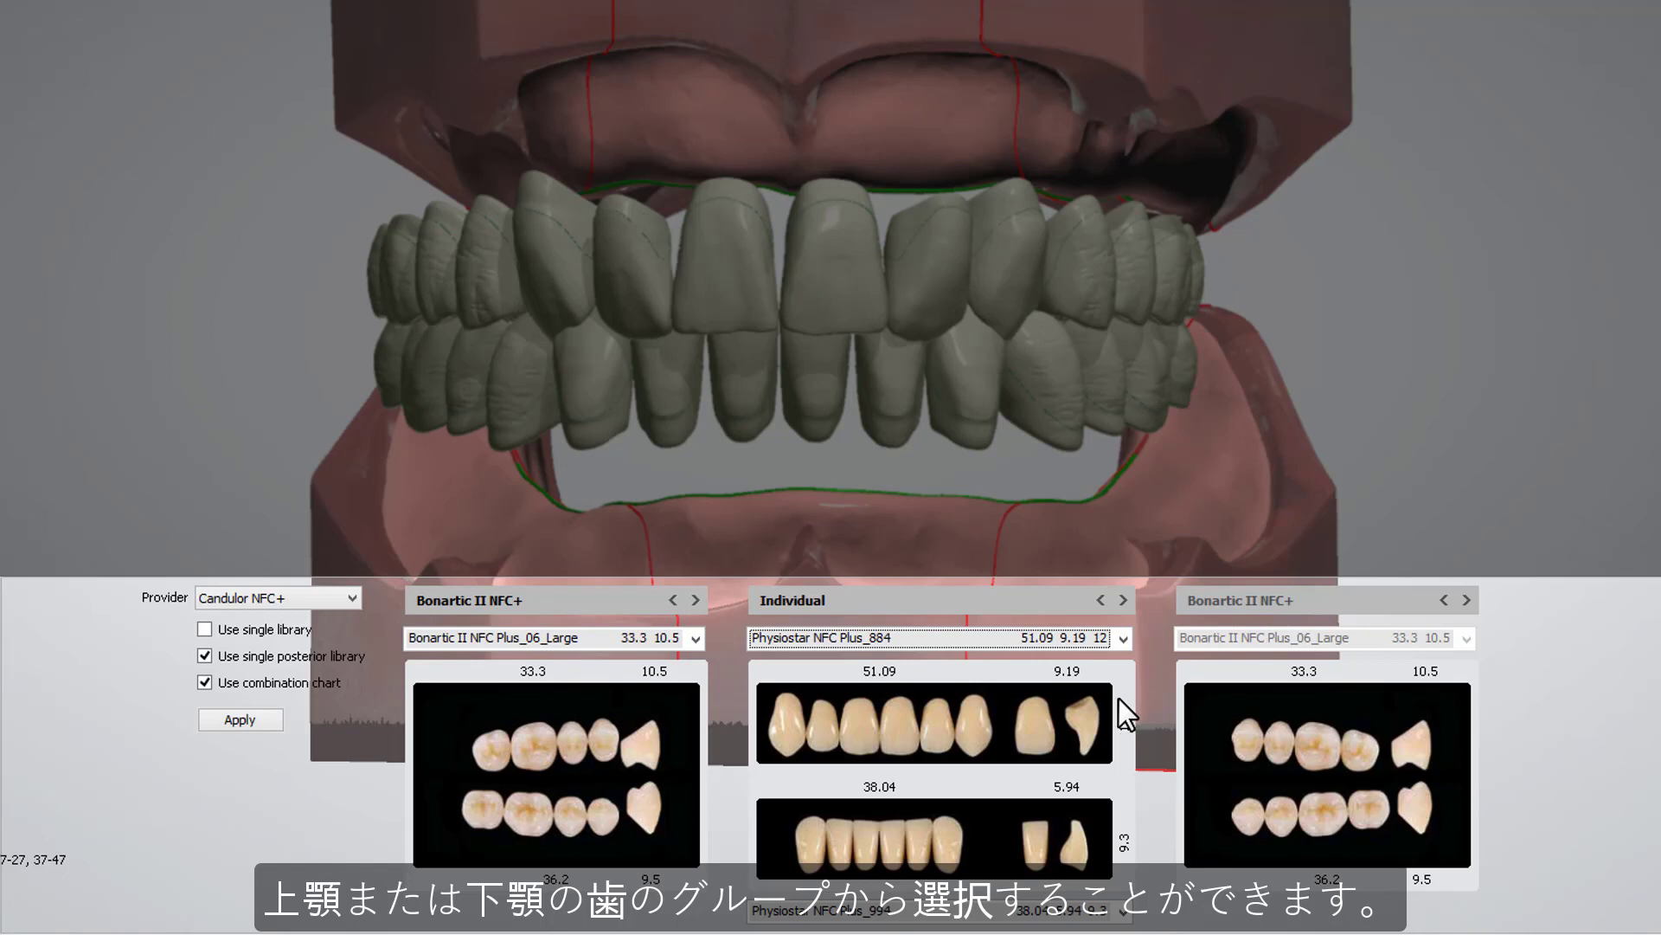
pyautogui.click(1123, 910)
pyautogui.click(1119, 889)
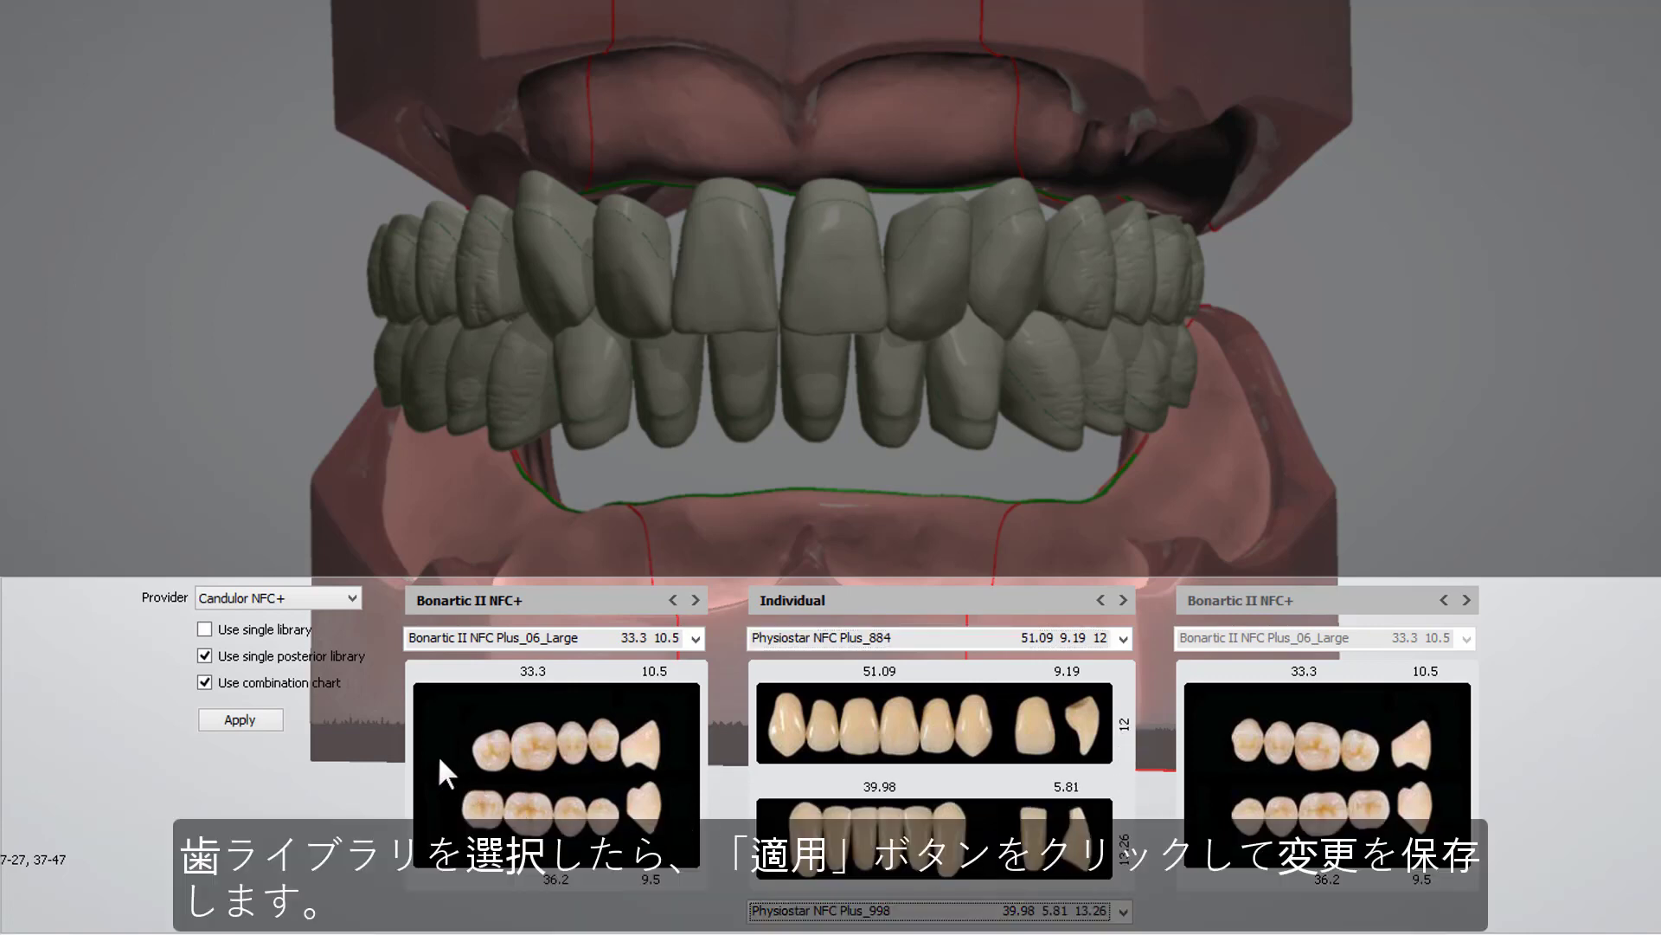
pyautogui.click(264, 725)
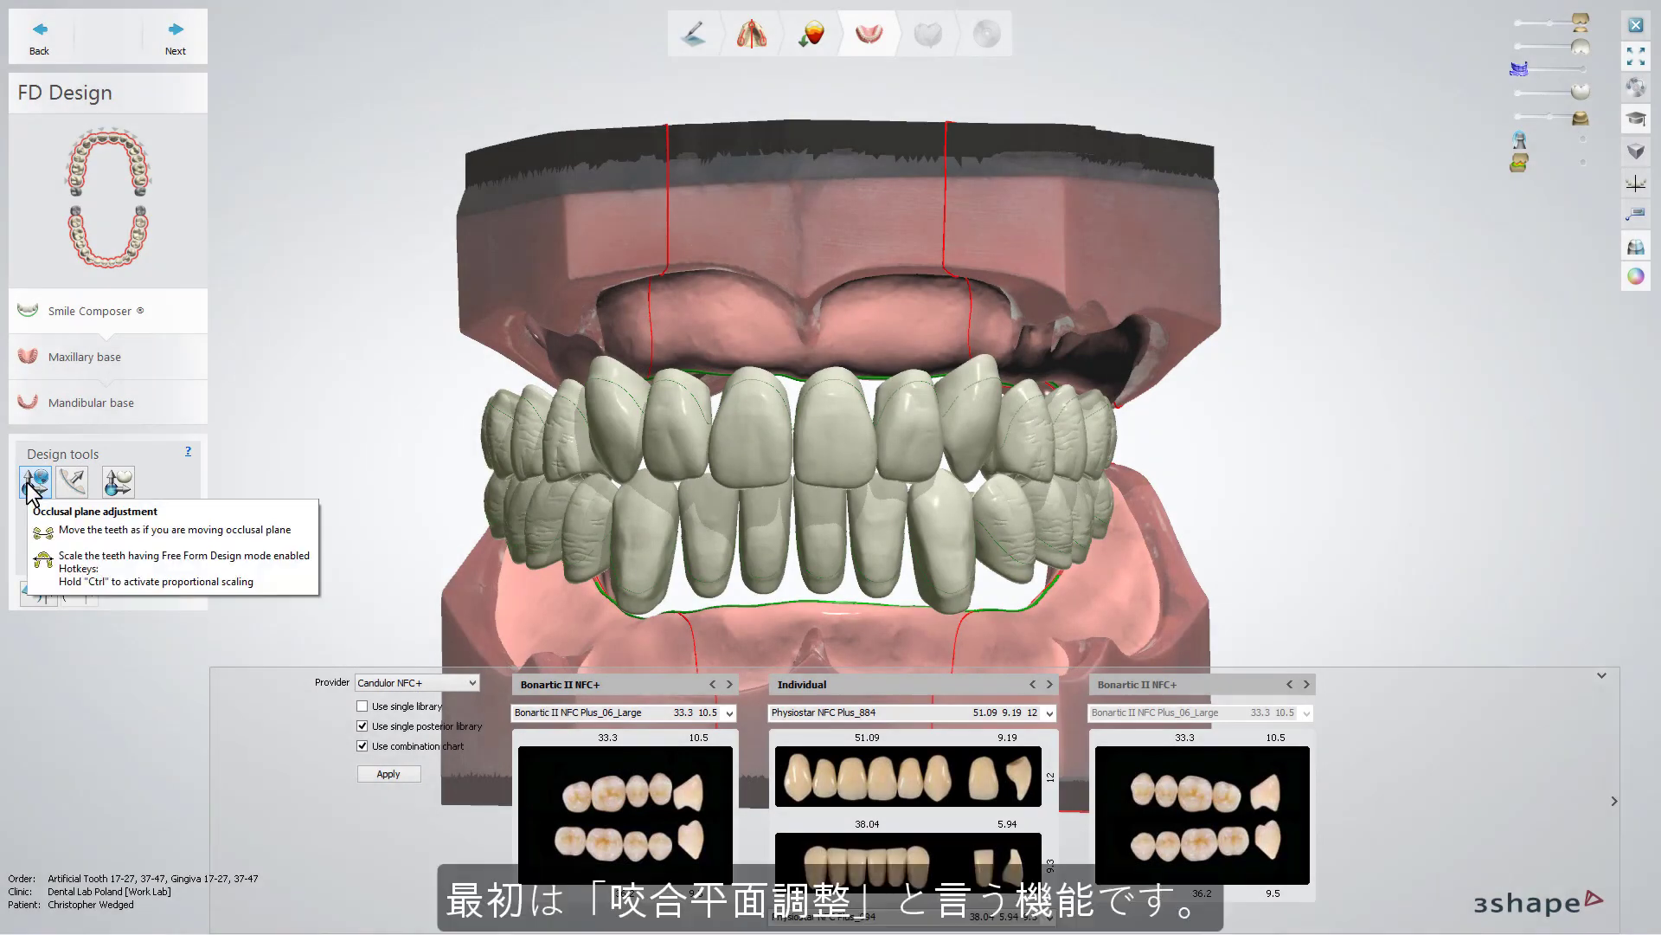
# Rotate the teeth set on its occlusal plane, tilt it about 0.41° and shift it about 0.84 mm.
pyautogui.click(33, 483)
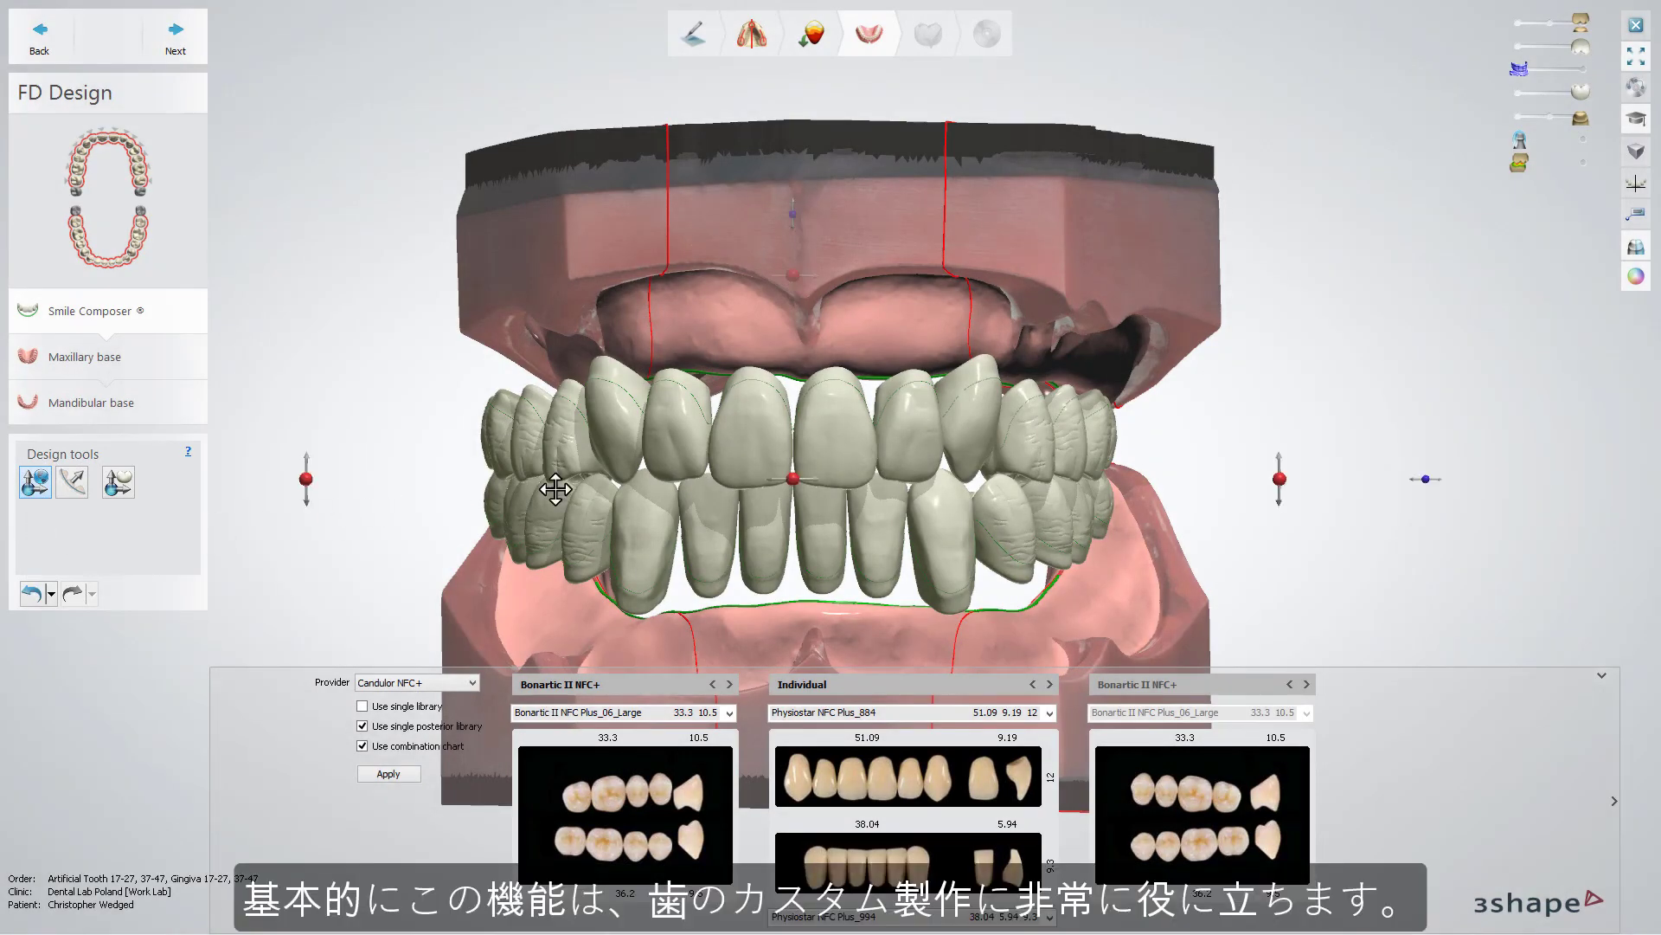
pyautogui.moveTo(793, 479)
pyautogui.mouseDown()
pyautogui.moveTo(734, 479)
pyautogui.moveTo(761, 476)
pyautogui.mouseUp()
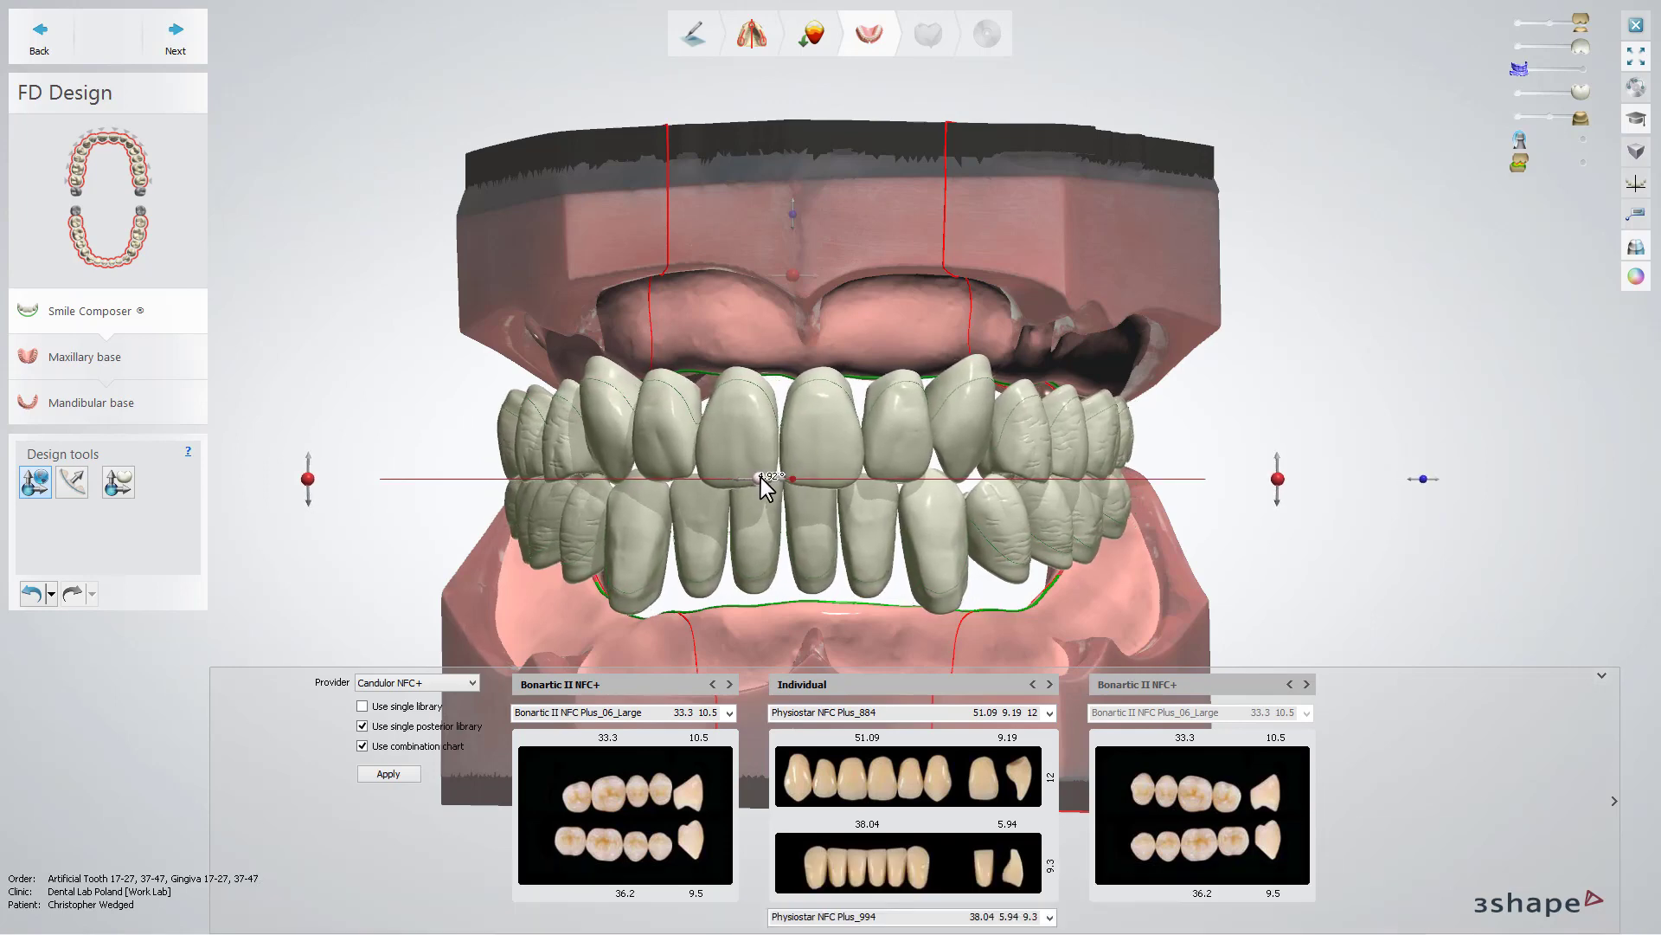
pyautogui.moveTo(1282, 475)
pyautogui.mouseDown()
pyautogui.moveTo(1282, 459)
pyautogui.moveTo(1278, 476)
pyautogui.mouseUp()
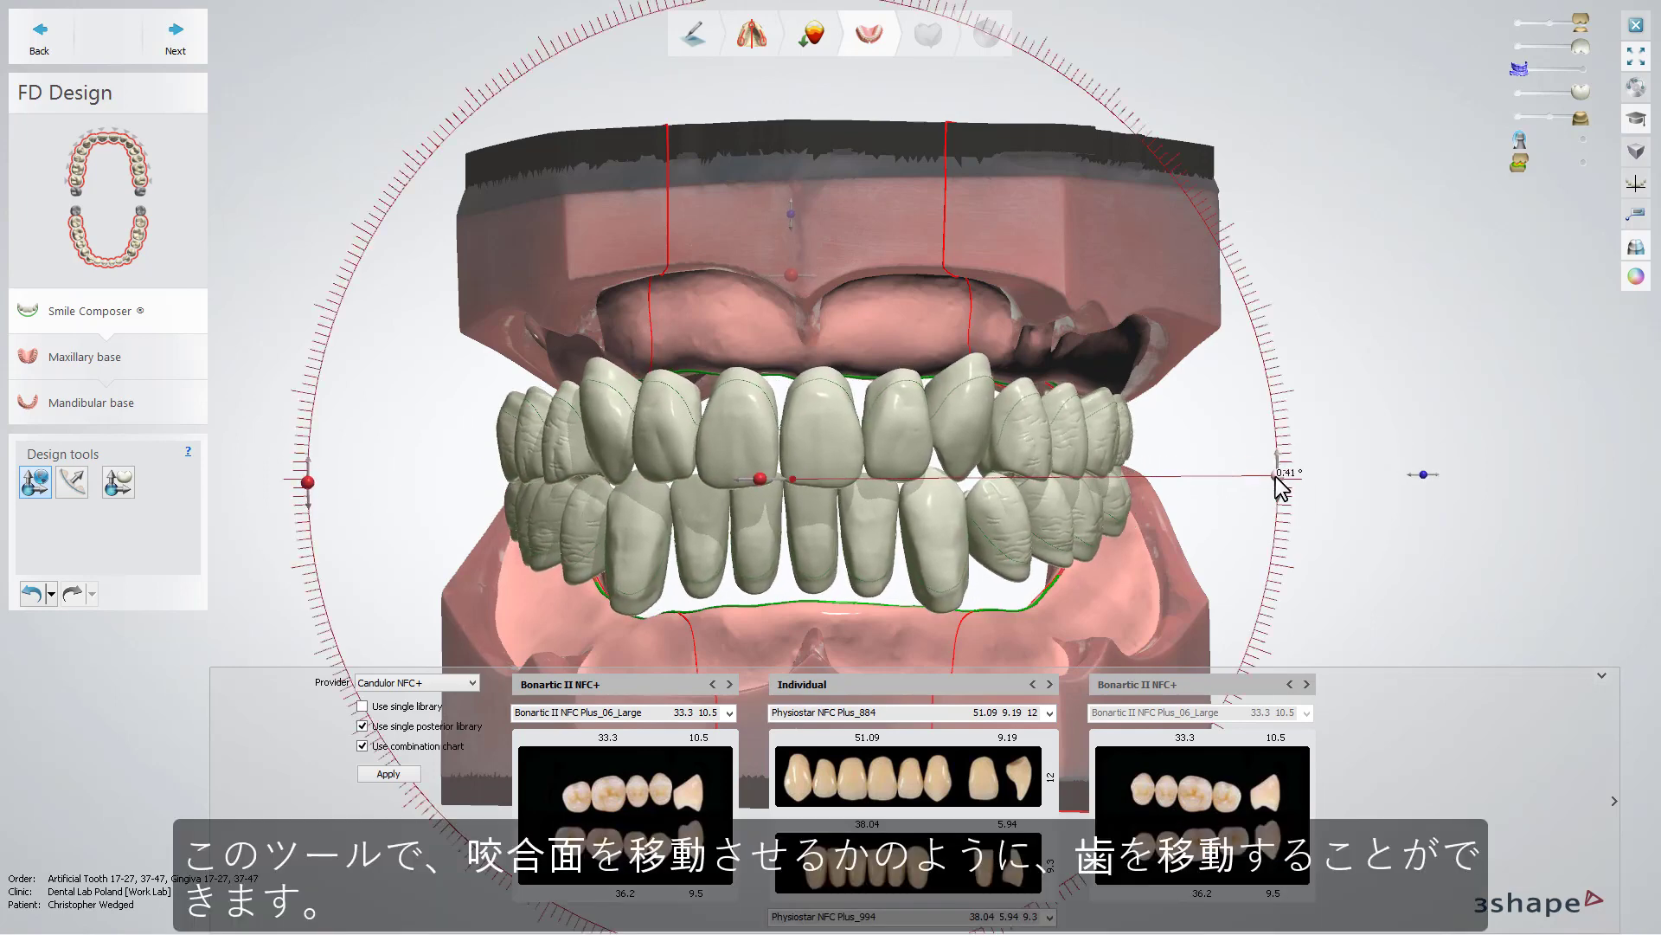
pyautogui.moveTo(1423, 474)
pyautogui.mouseDown()
pyautogui.moveTo(1446, 476)
pyautogui.moveTo(1415, 476)
pyautogui.moveTo(1432, 481)
pyautogui.mouseUp()
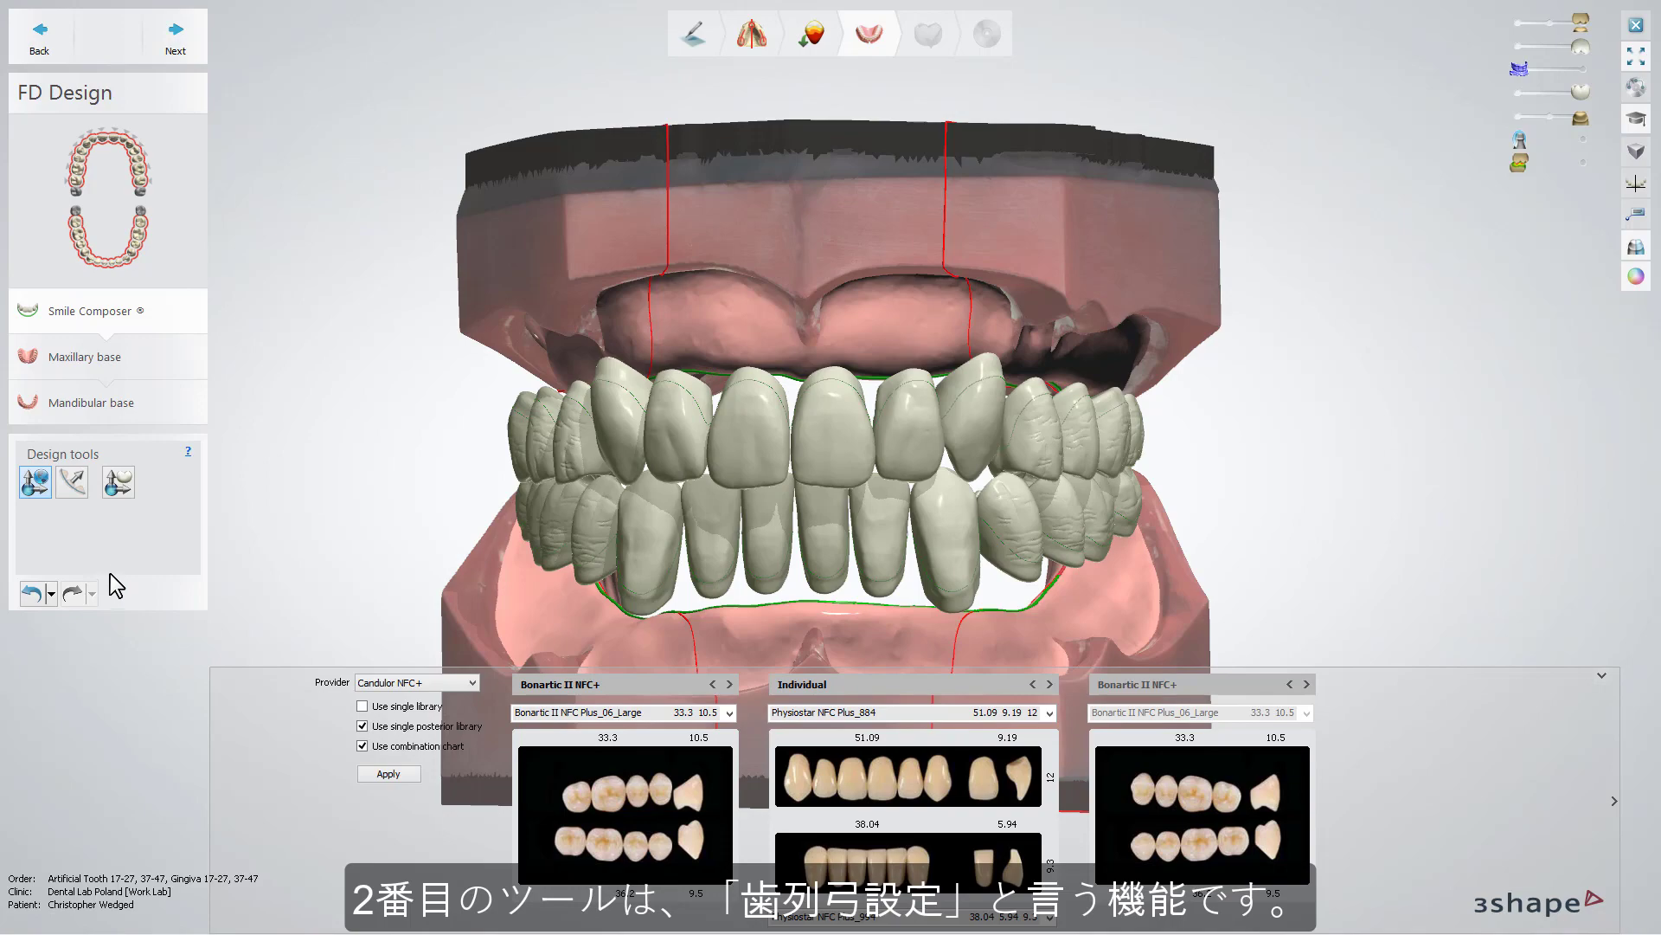
# Nudge an upper tooth with its mirrored partner, then lower the upper posterior group in Distal mode.
pyautogui.click(78, 487)
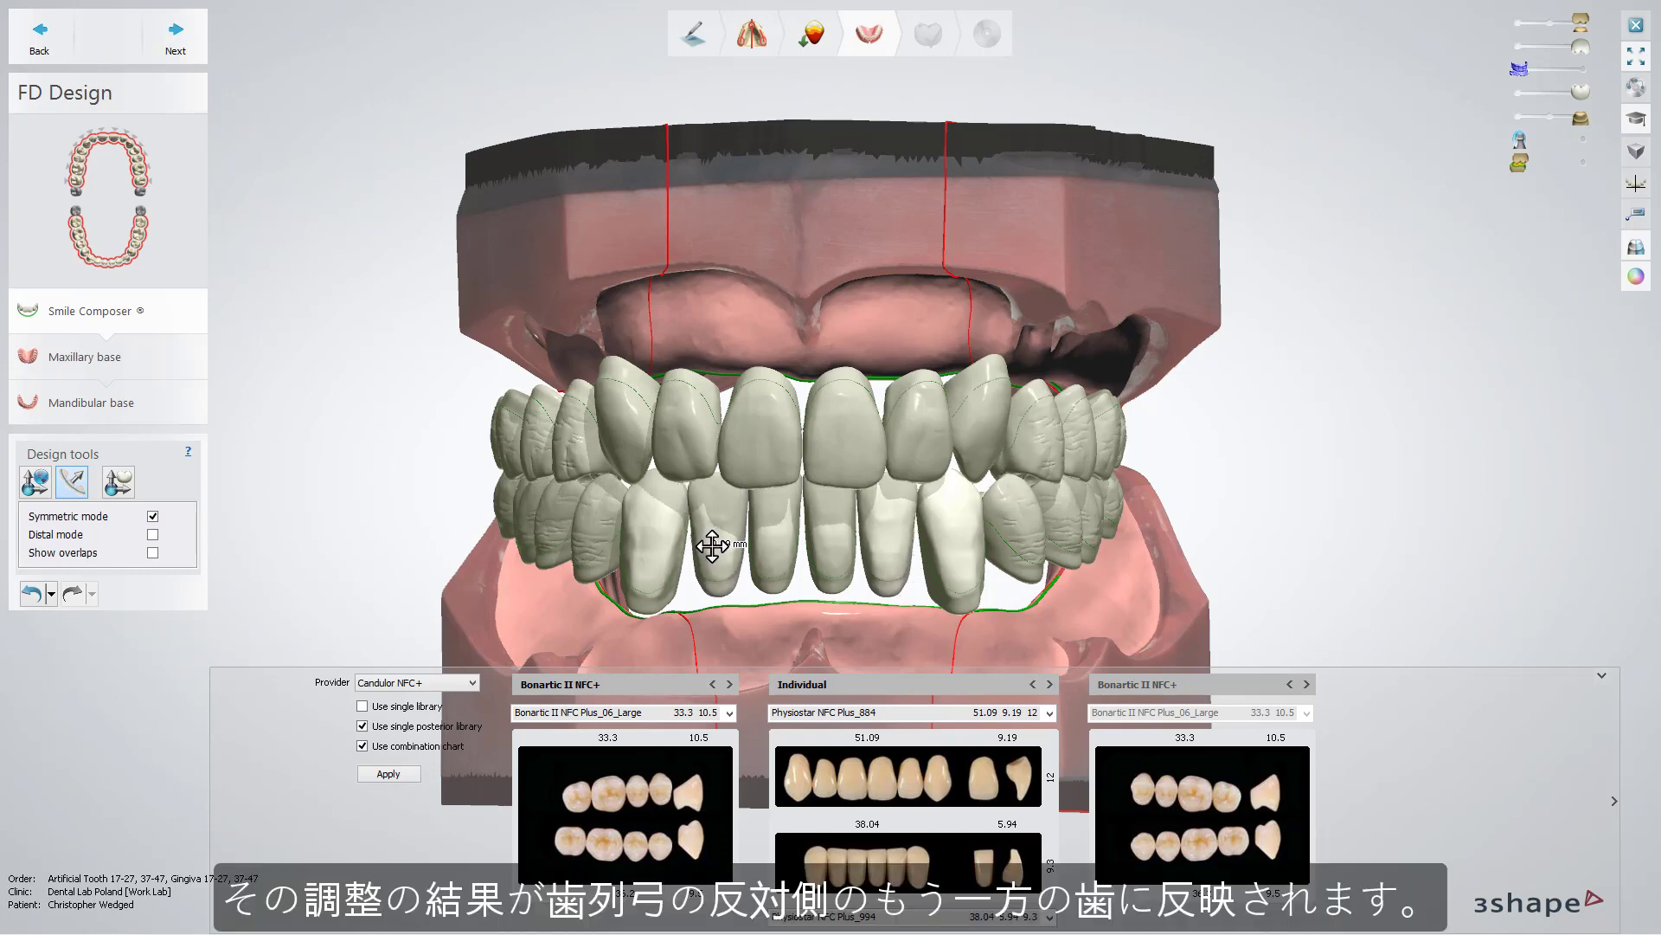
pyautogui.moveTo(684, 437); pyautogui.dragTo(690, 434)
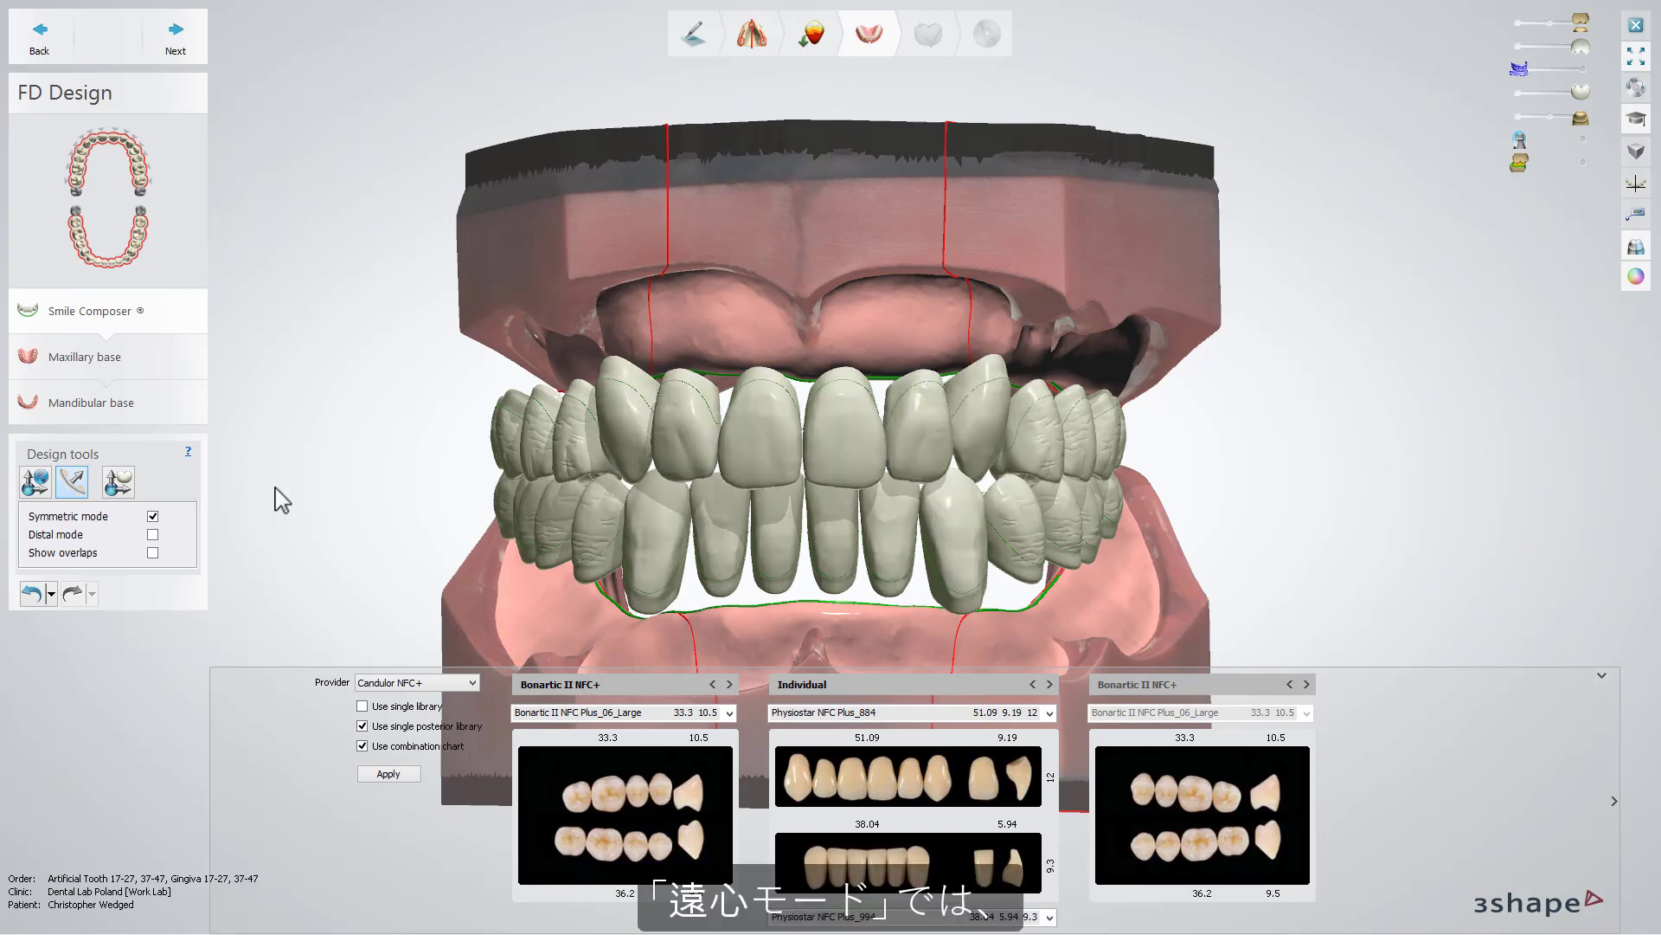
pyautogui.click(153, 534)
pyautogui.moveTo(277, 526); pyautogui.dragTo(344, 526, button='right')
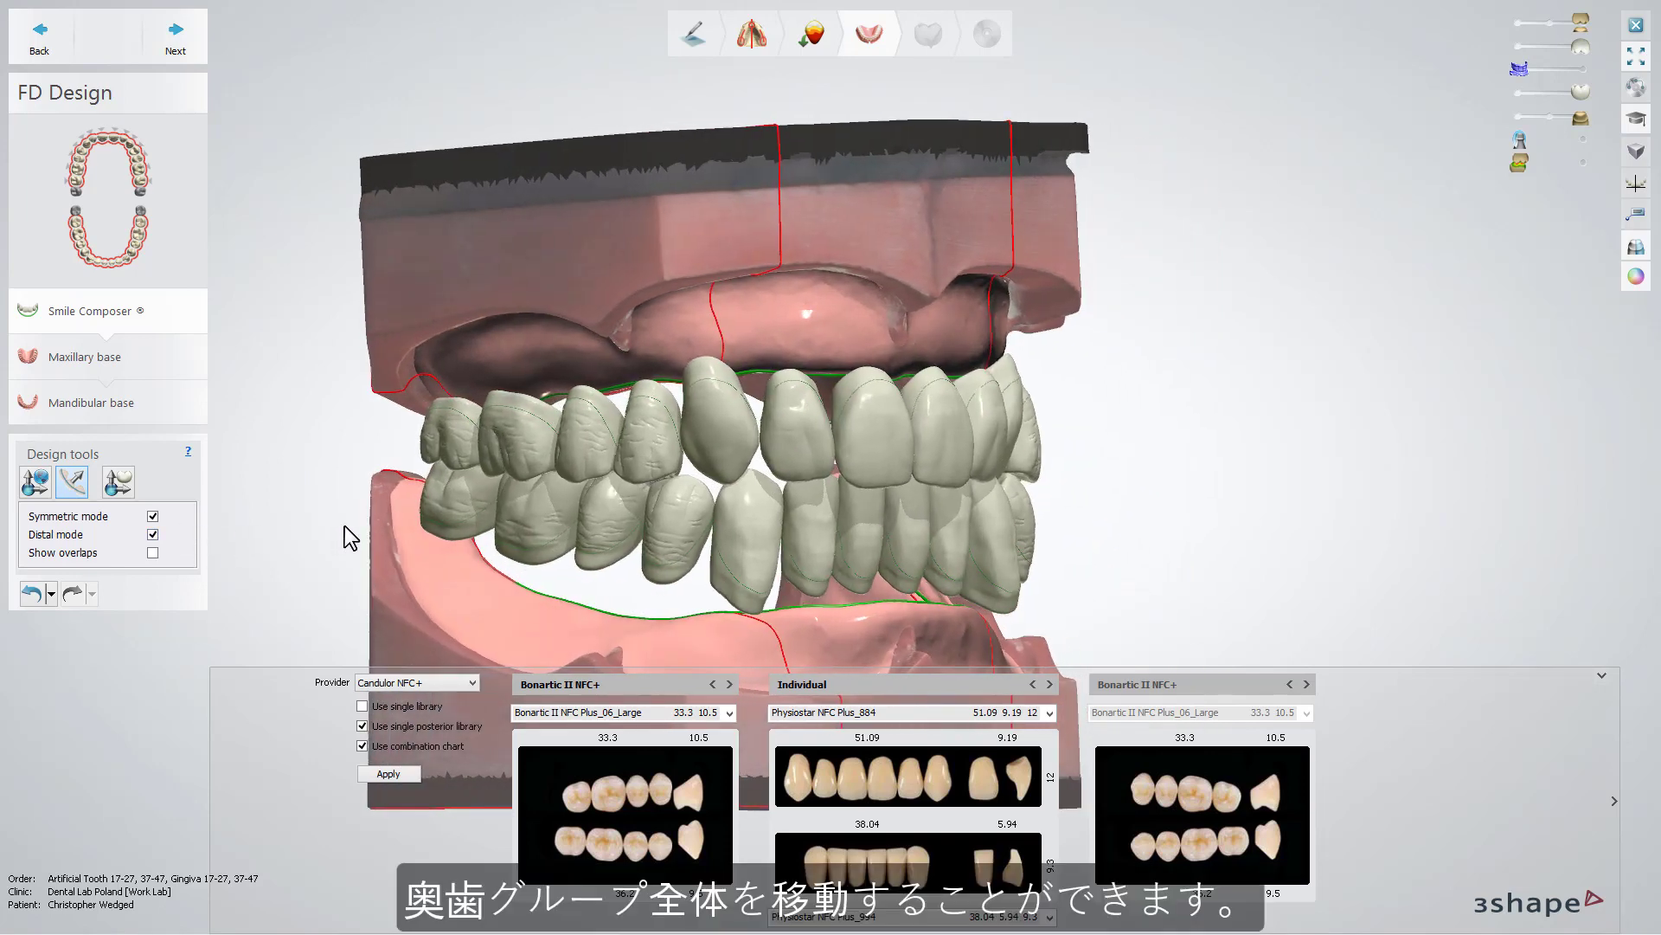
pyautogui.moveTo(517, 470); pyautogui.dragTo(514, 493)
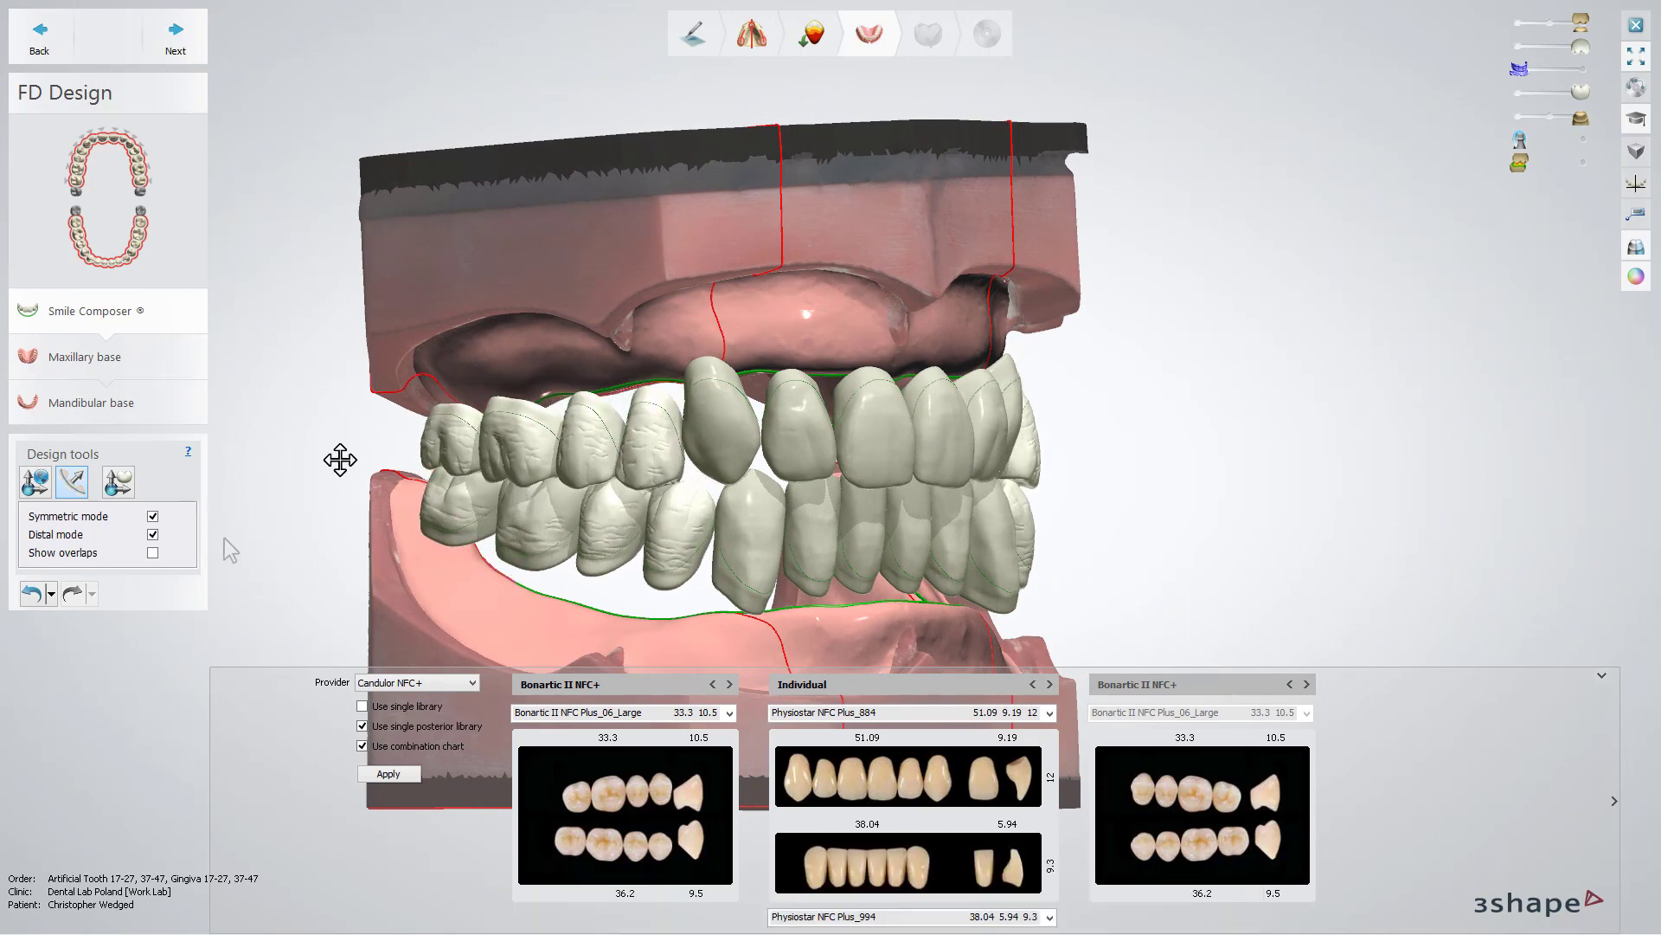
pyautogui.moveTo(340, 460); pyautogui.dragTo(225, 539, button='right')
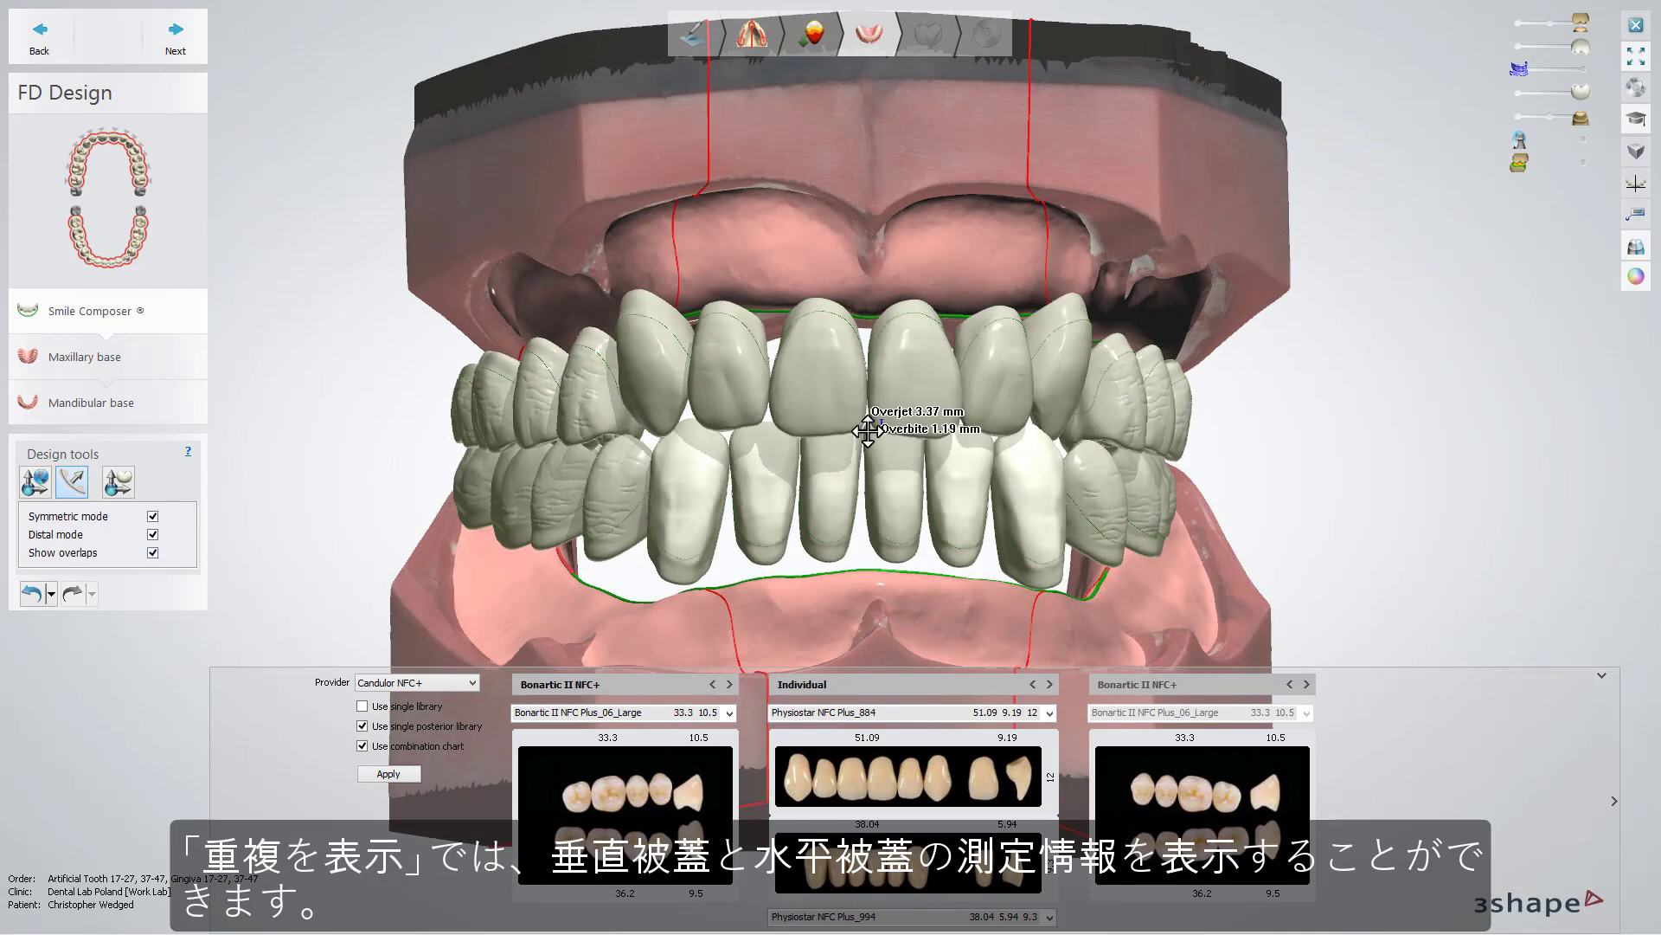
# Colour the teeth with the 0–1.00 mm occlusion map and hide the upper jaw model.
pyautogui.scroll(5, 867, 430)
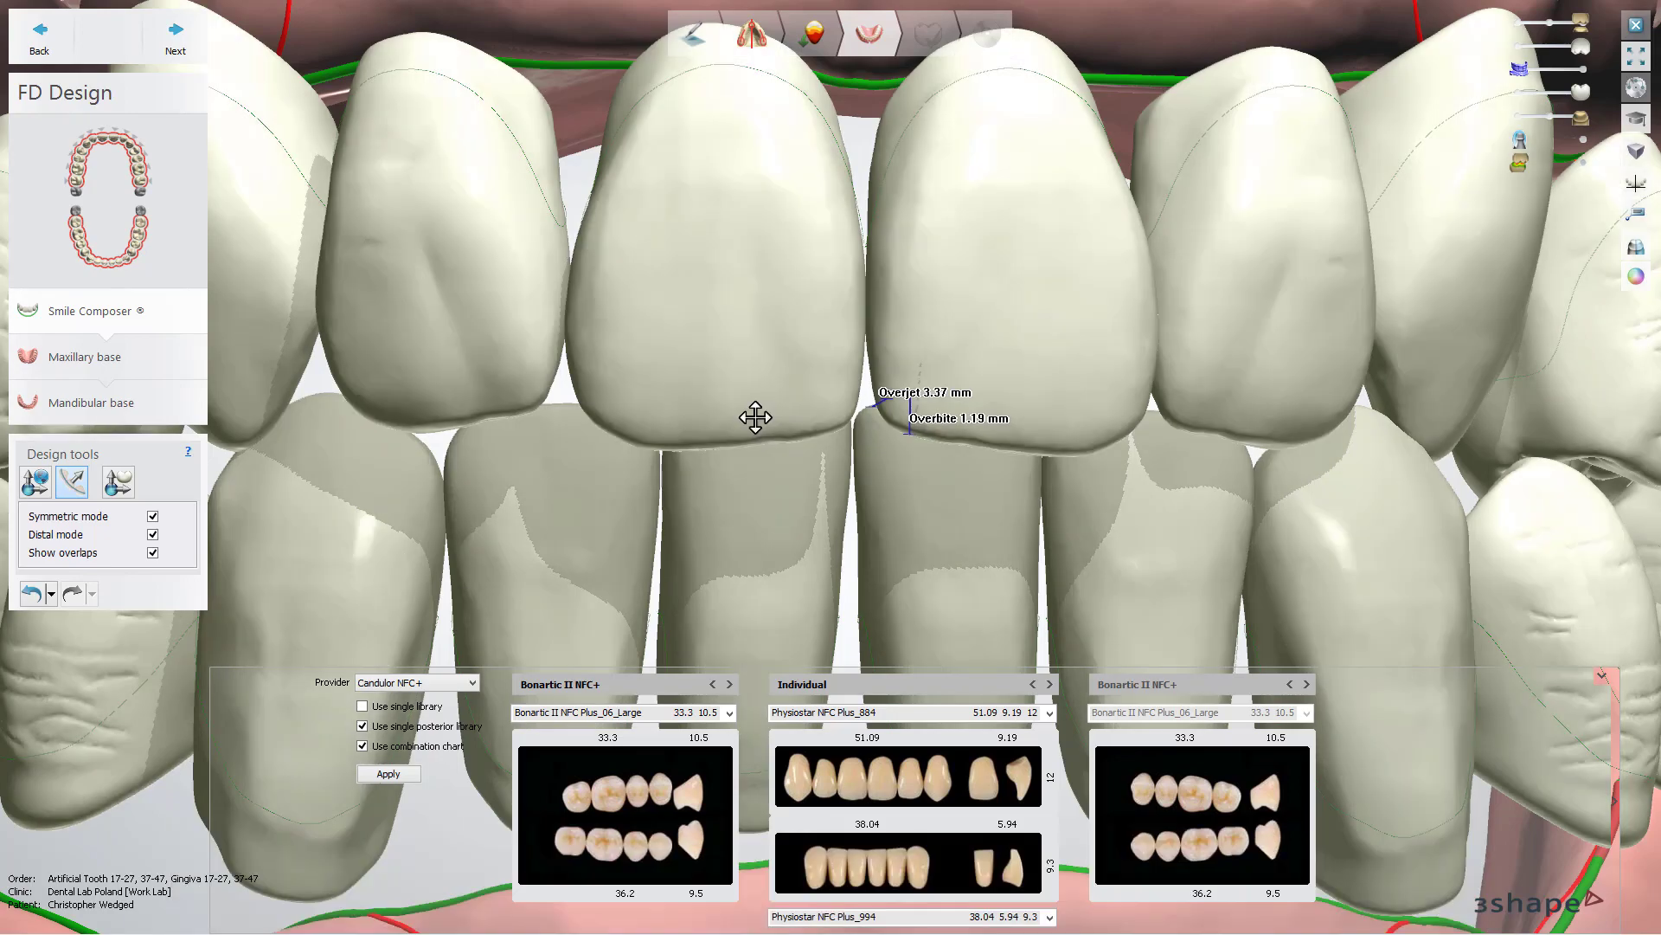
pyautogui.moveTo(755, 418)
pyautogui.mouseDown(button='right')
pyautogui.moveTo(830, 413)
pyautogui.moveTo(749, 416)
pyautogui.mouseUp(button='right')
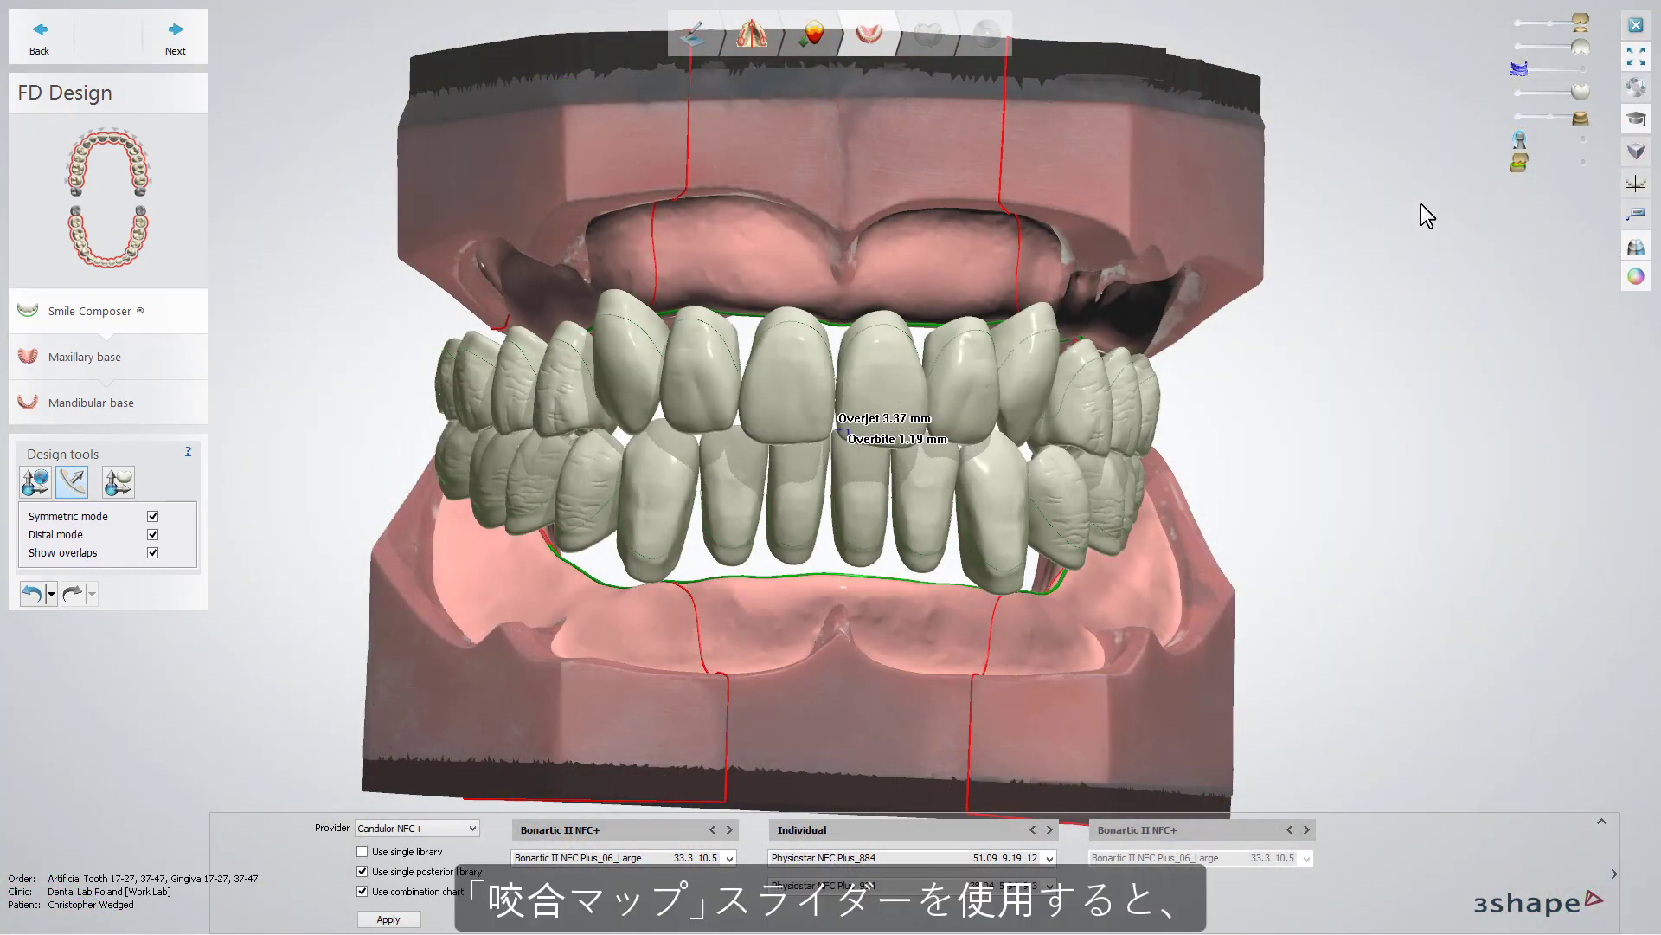
pyautogui.click(1581, 162)
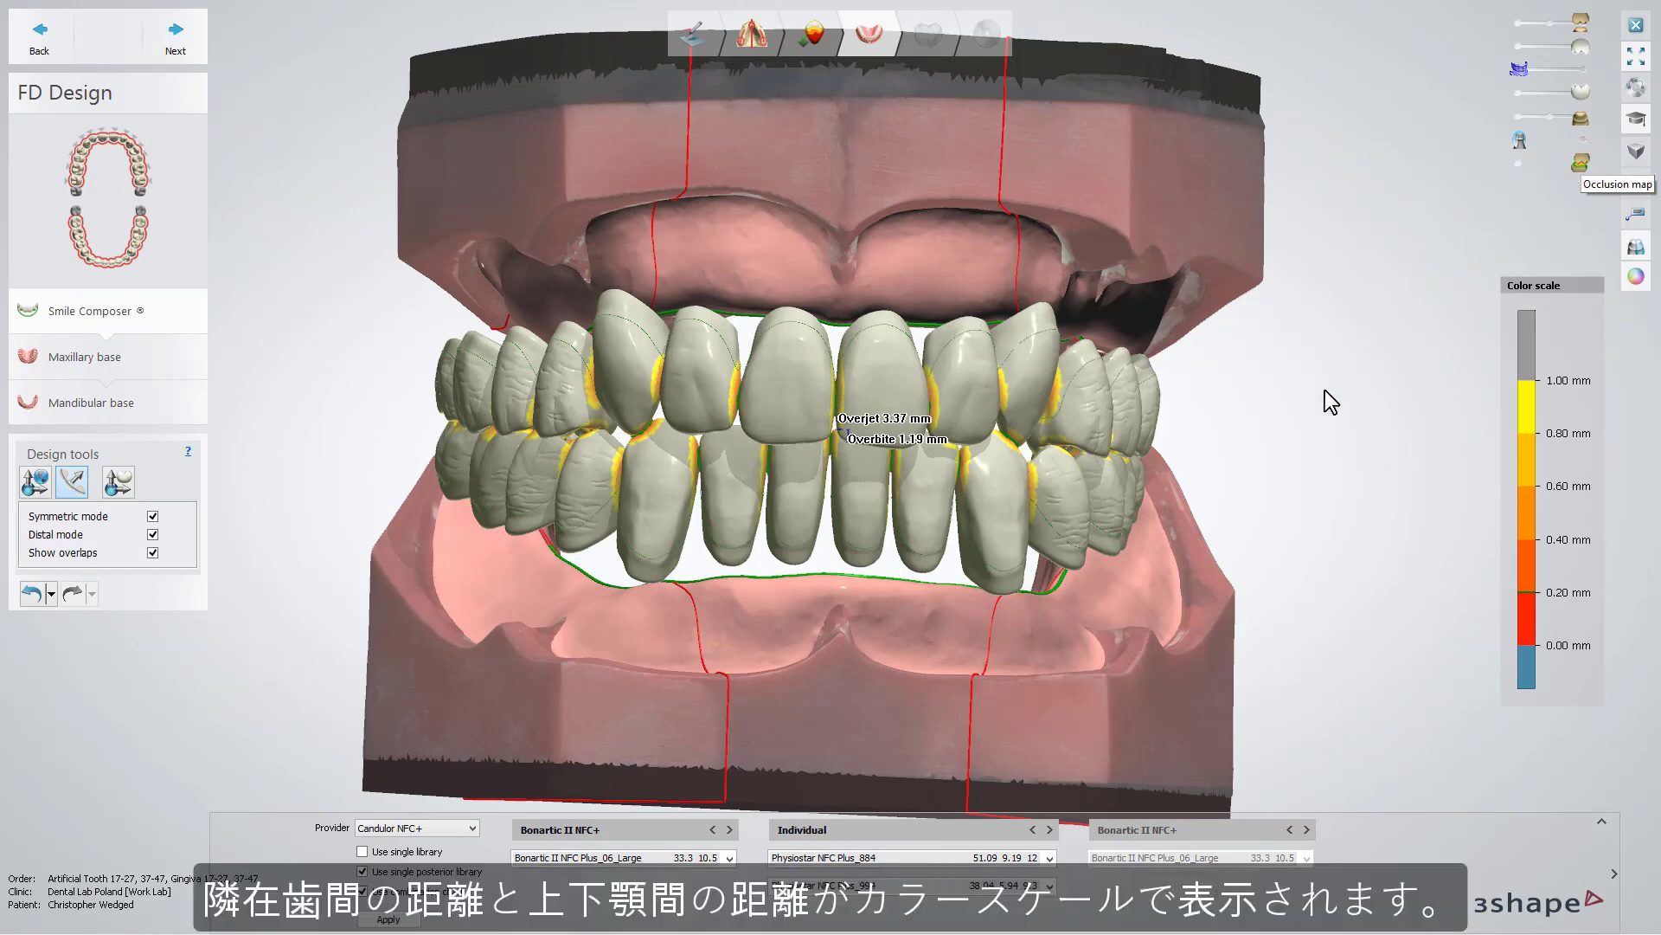
pyautogui.moveTo(1325, 391)
pyautogui.mouseDown(button='right')
pyautogui.moveTo(1237, 391)
pyautogui.moveTo(1337, 395)
pyautogui.mouseUp(button='right')
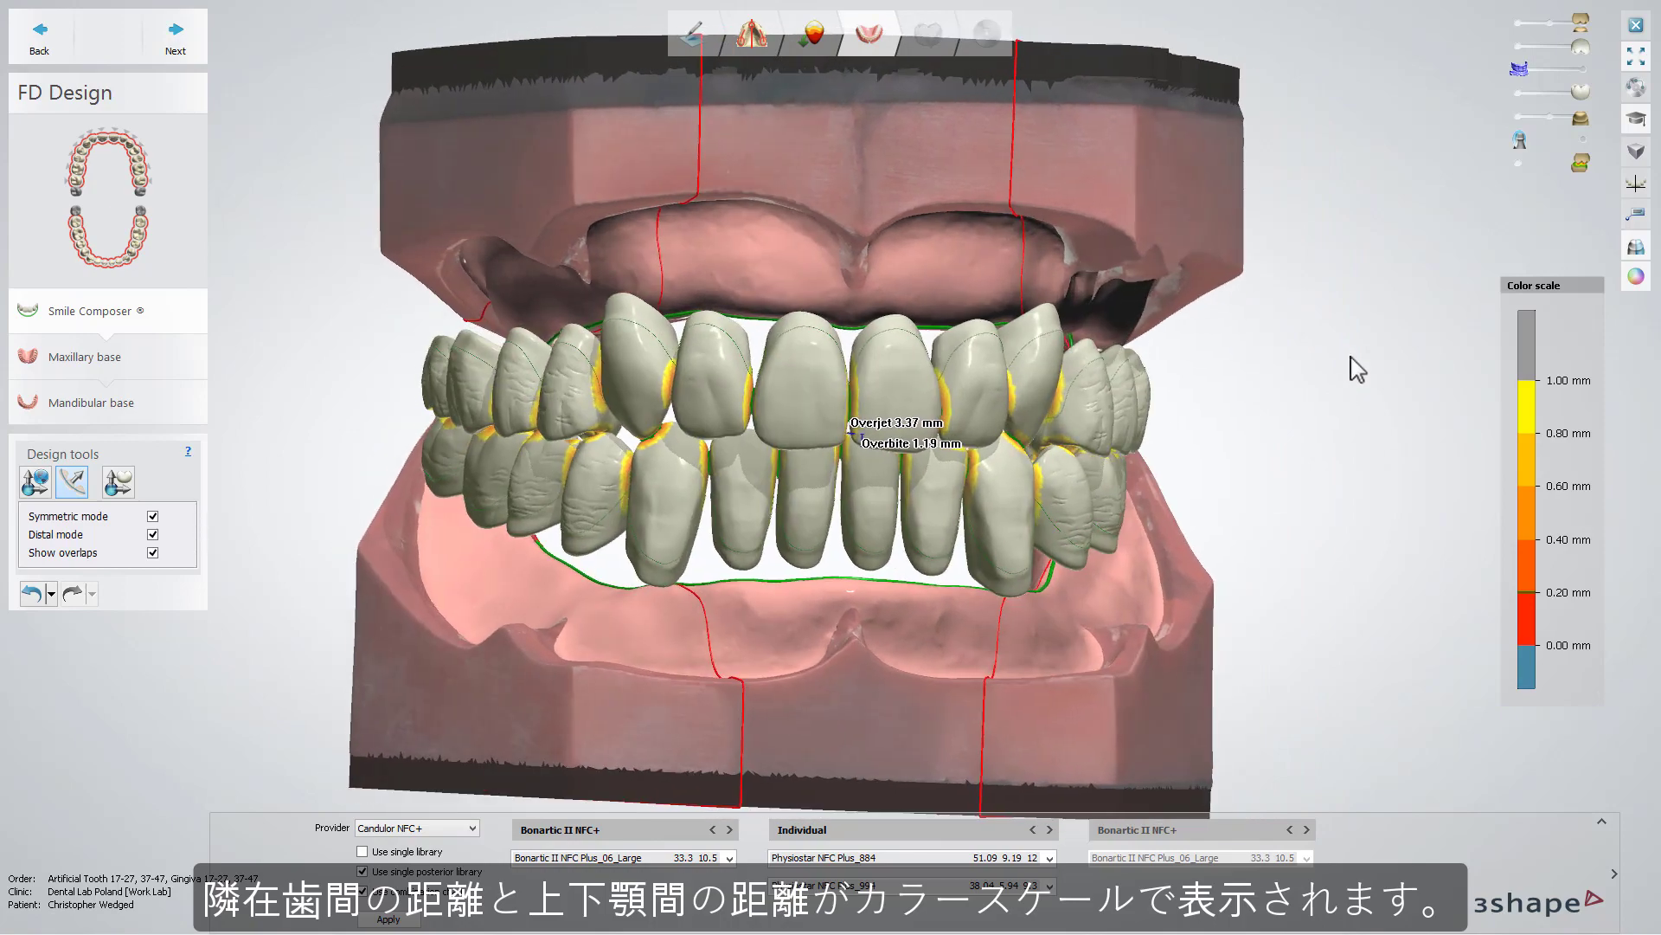
pyautogui.moveTo(1580, 21); pyautogui.dragTo(1520, 23)
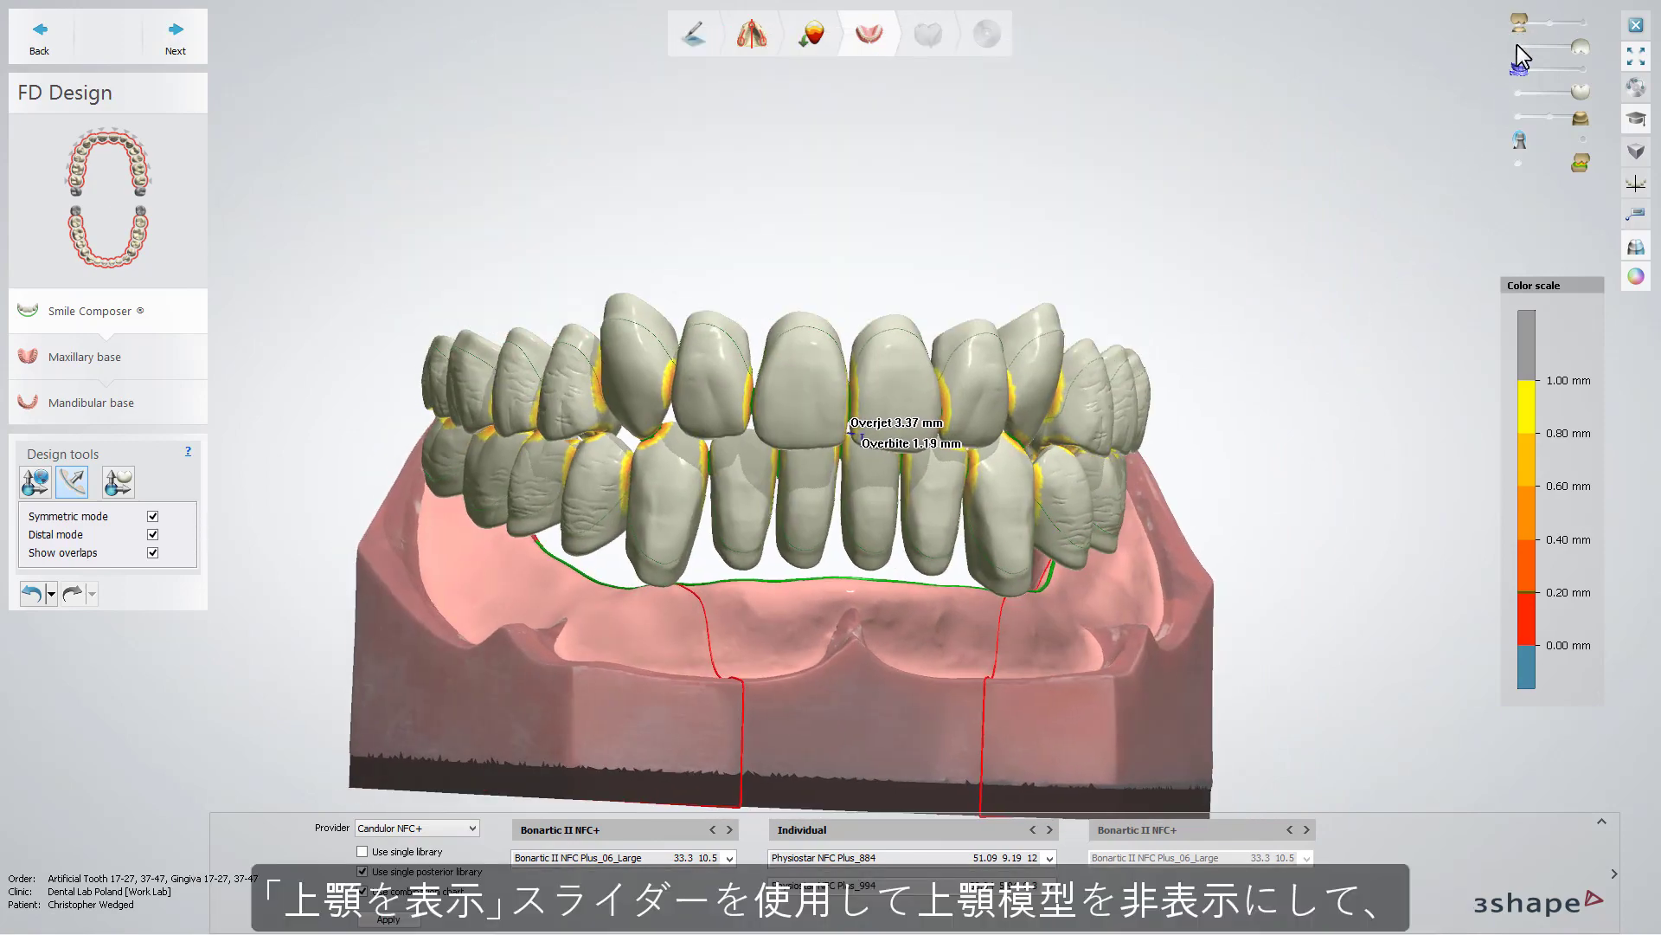
# Hide the upper teeth and view the colour-mapped lower teeth from above, toggling them off and on.
pyautogui.click(1518, 45)
pyautogui.moveTo(1342, 168); pyautogui.dragTo(1330, 371, button='right')
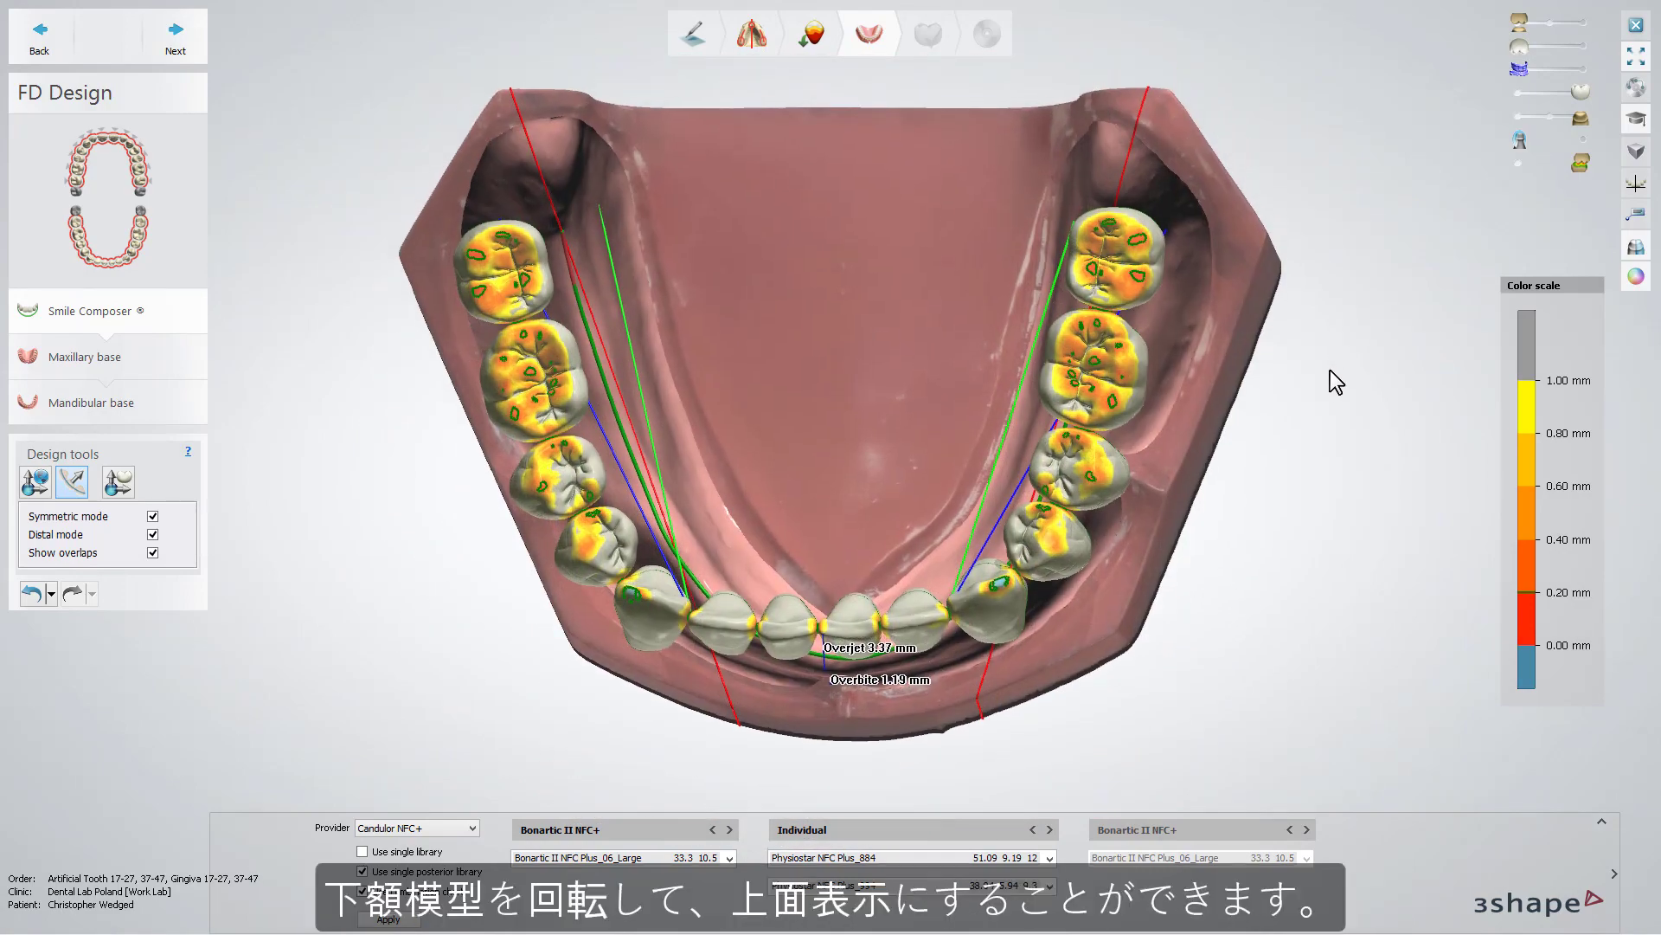
pyautogui.click(1516, 94)
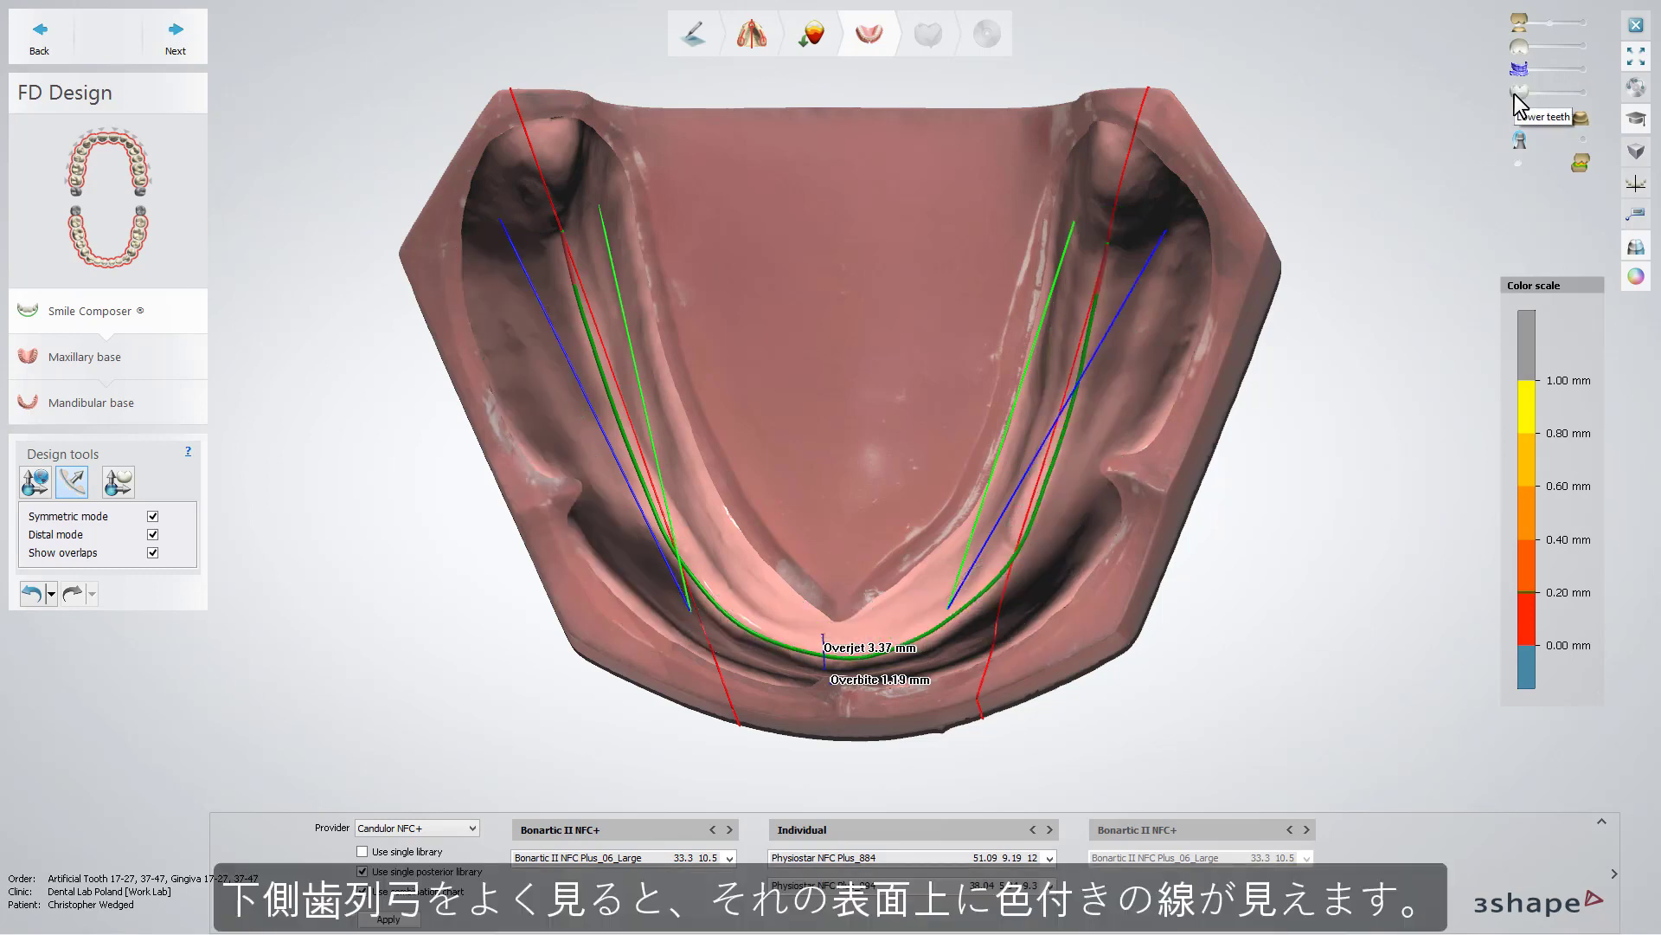
pyautogui.click(1580, 93)
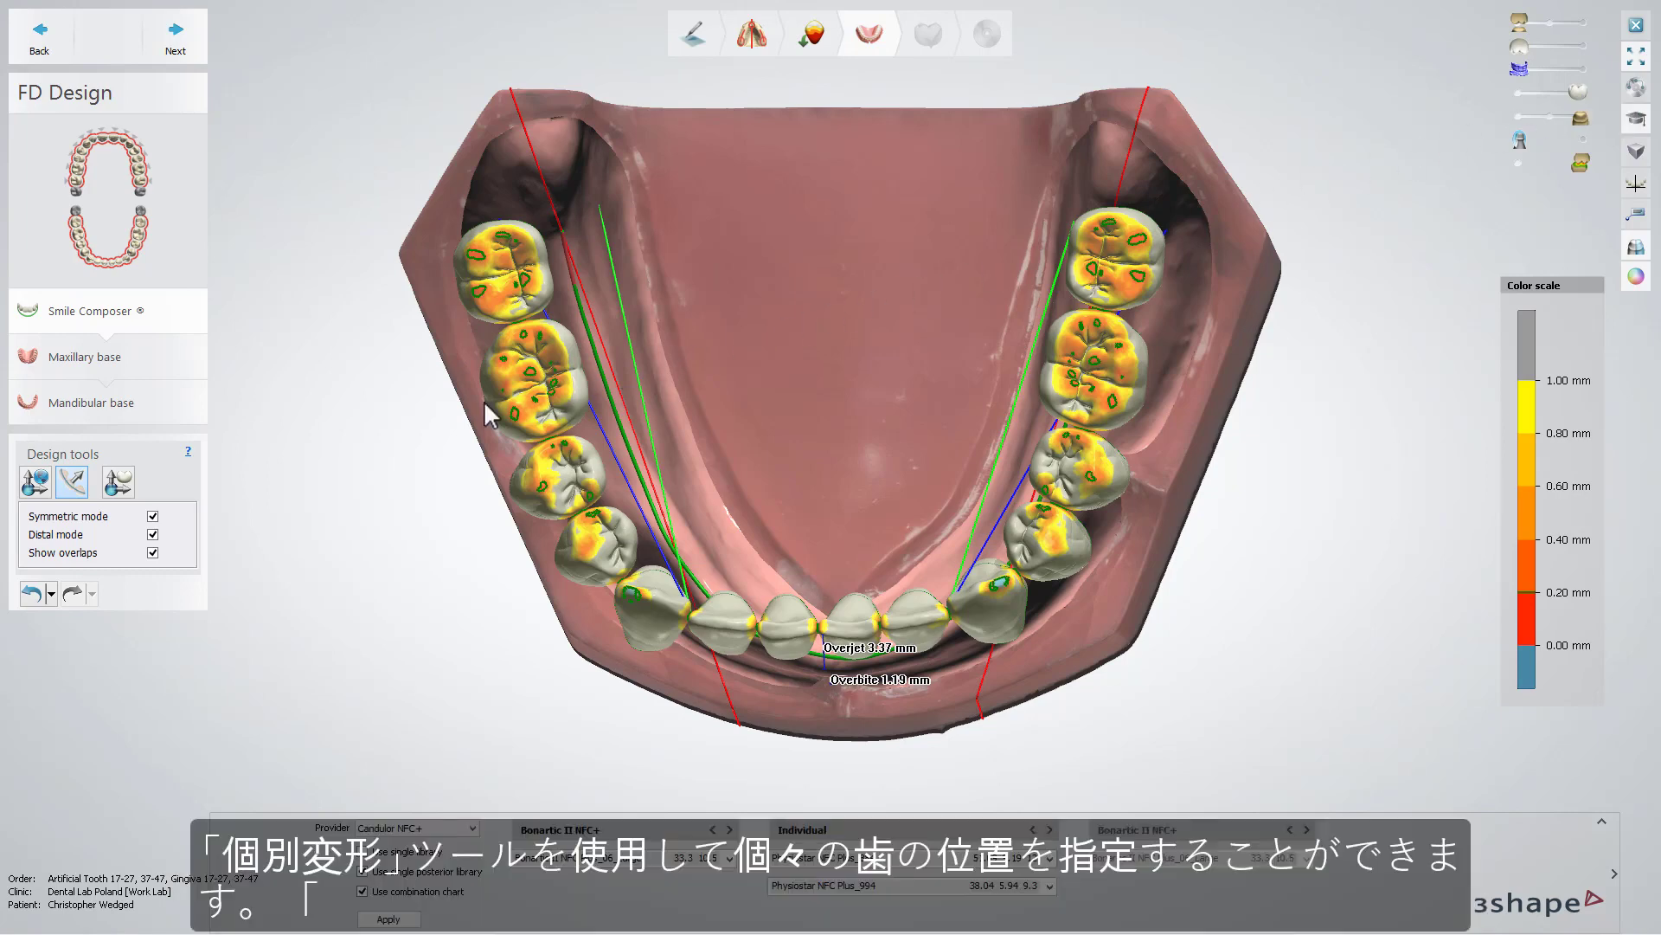
# Rotate the lower-left canine individually by about 21.52°.
pyautogui.click(120, 483)
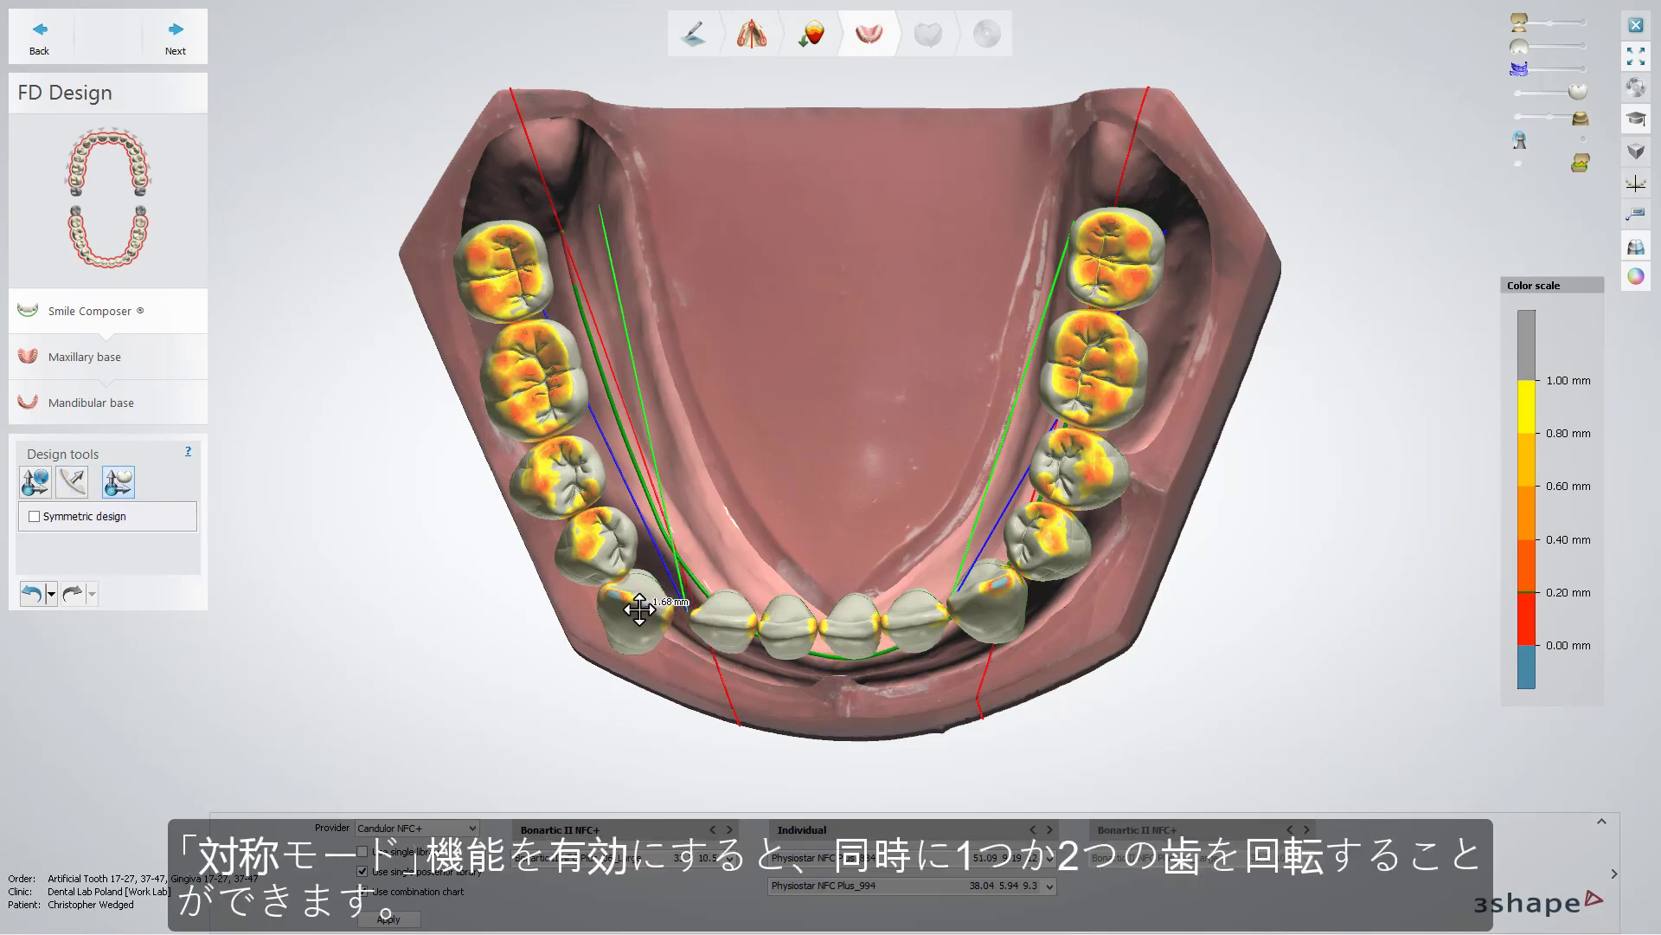
pyautogui.moveTo(657, 606); pyautogui.dragTo(706, 628)
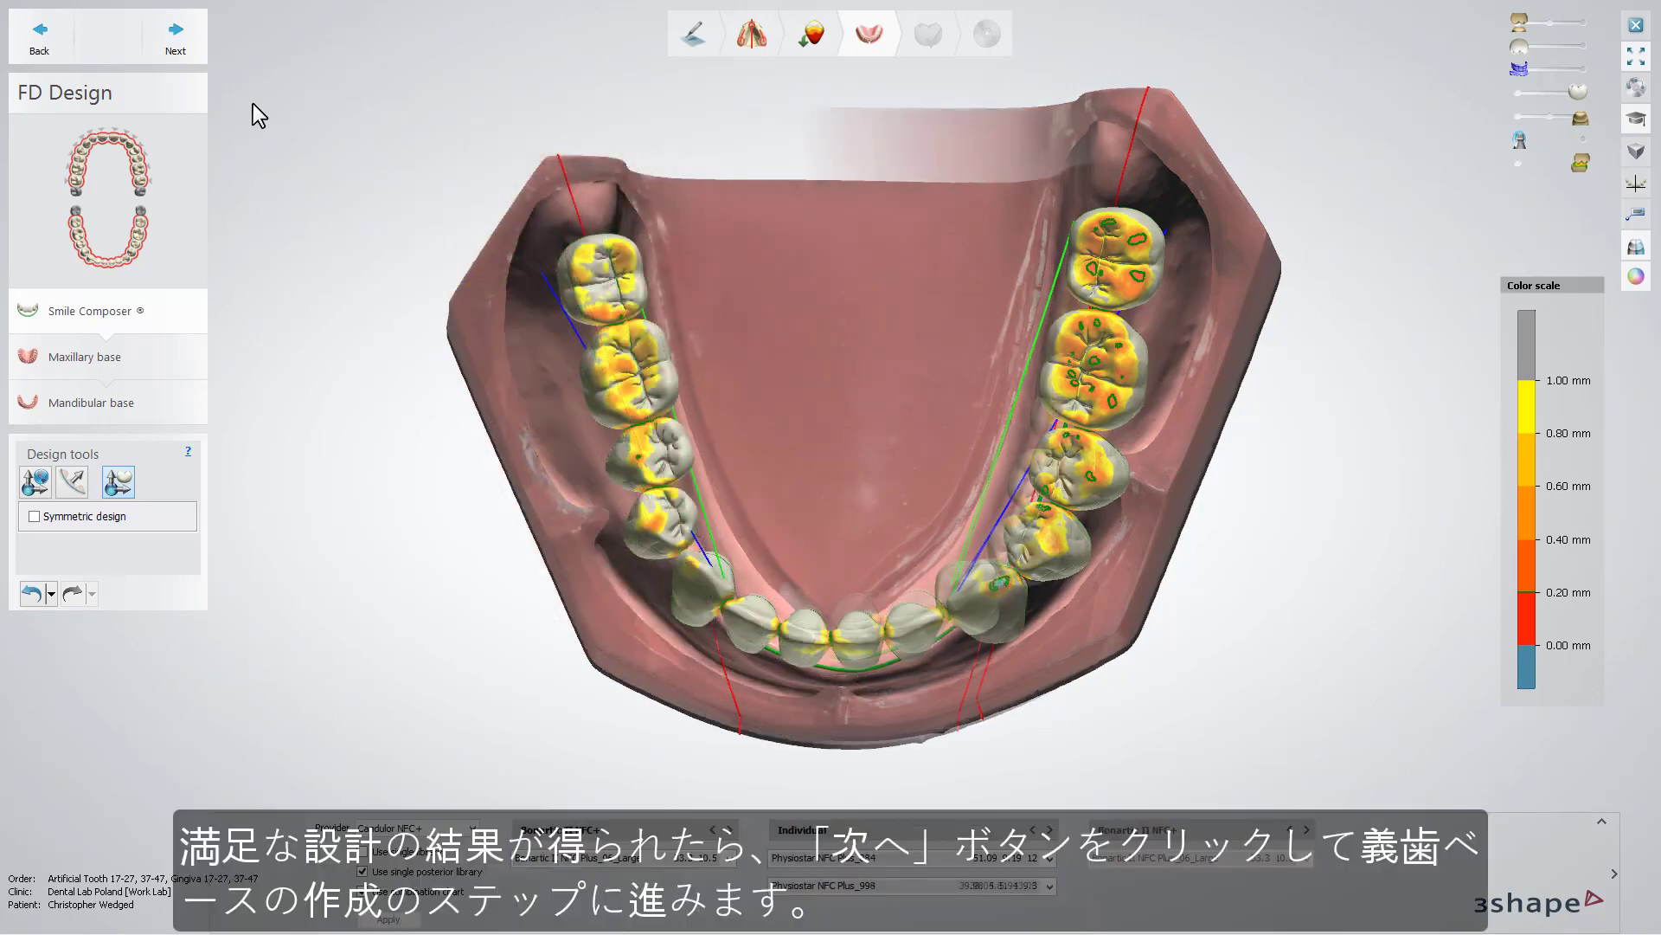
# Enter the denture base step and review the base thickness and relief material settings.
pyautogui.click(193, 47)
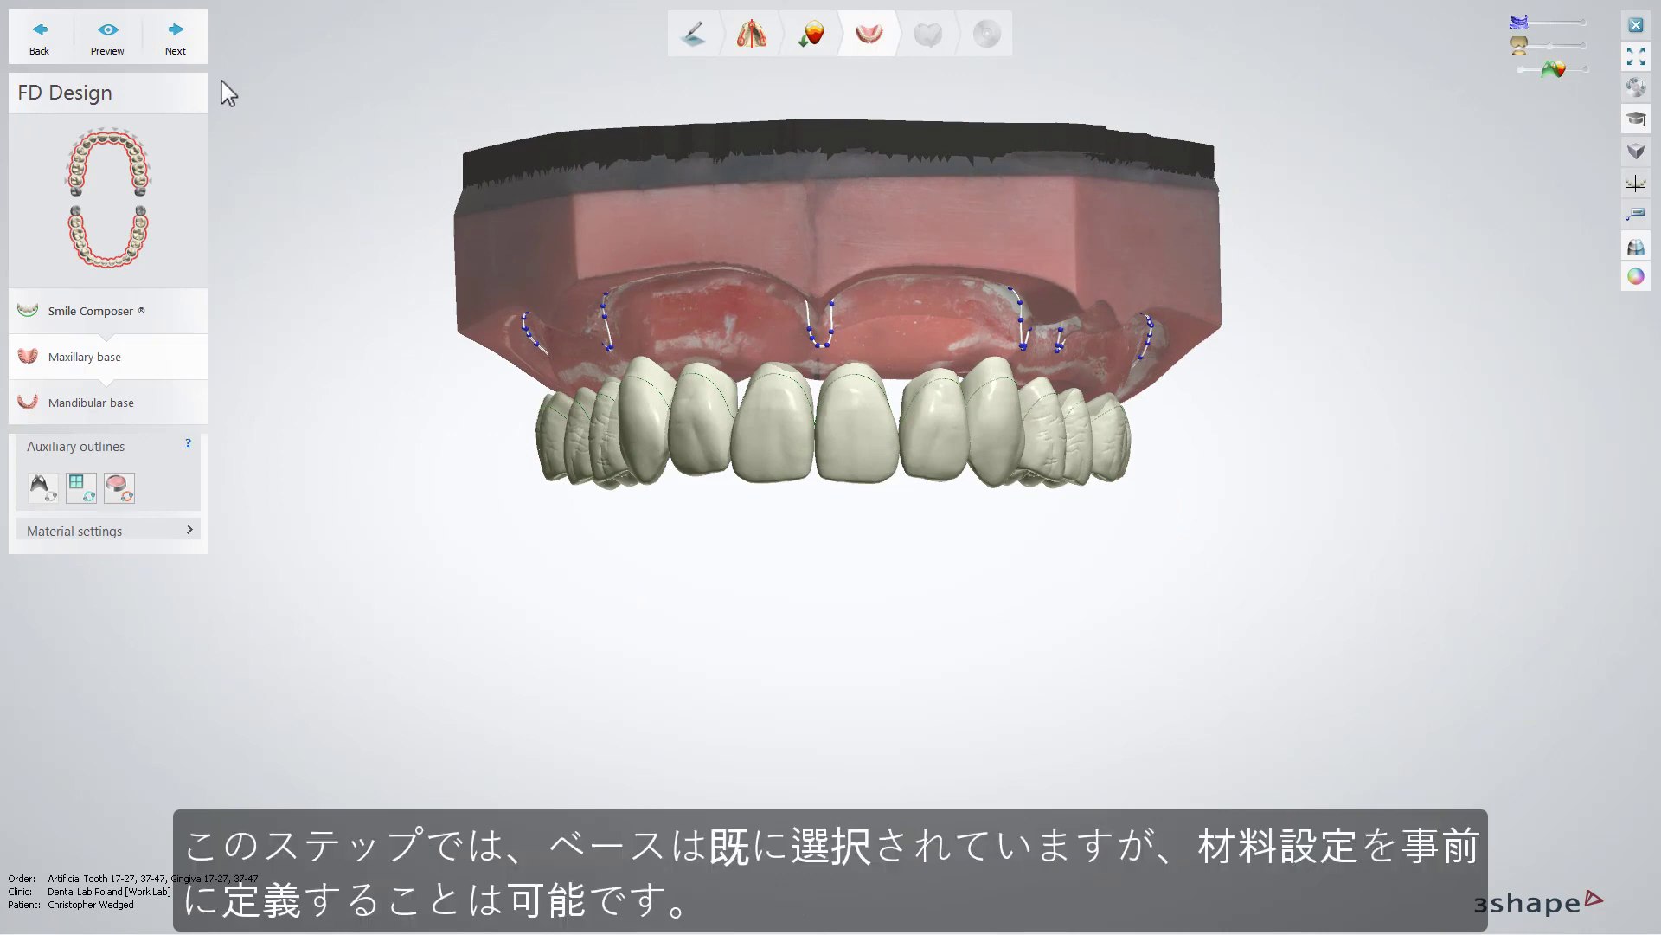
pyautogui.click(191, 530)
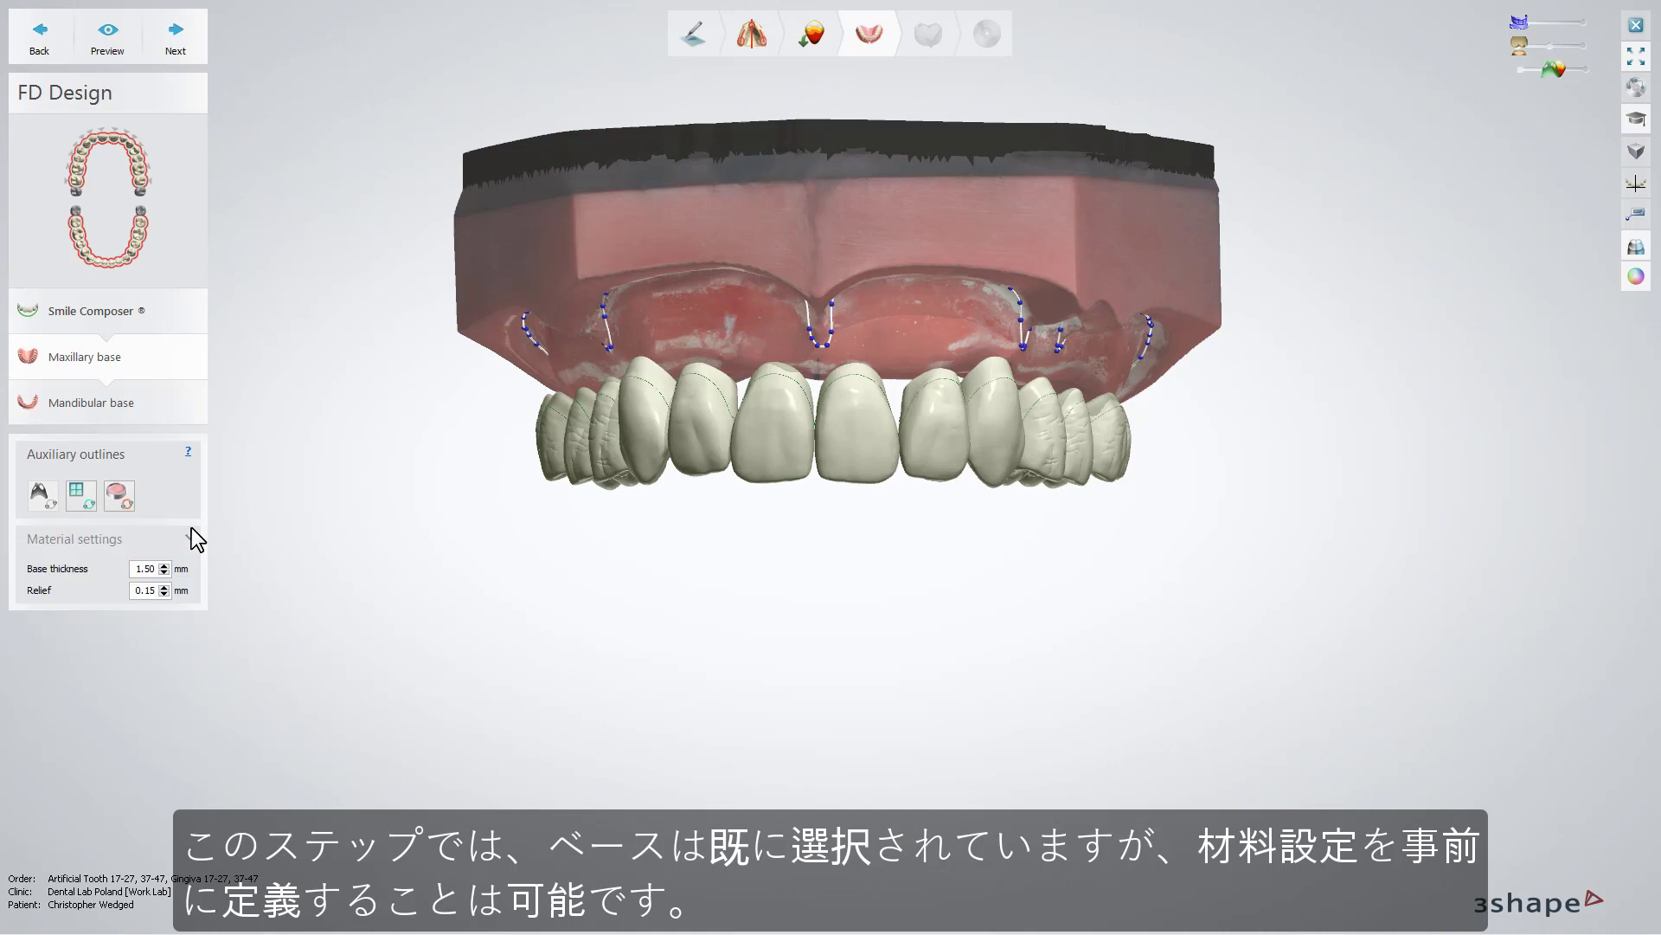
pyautogui.click(191, 533)
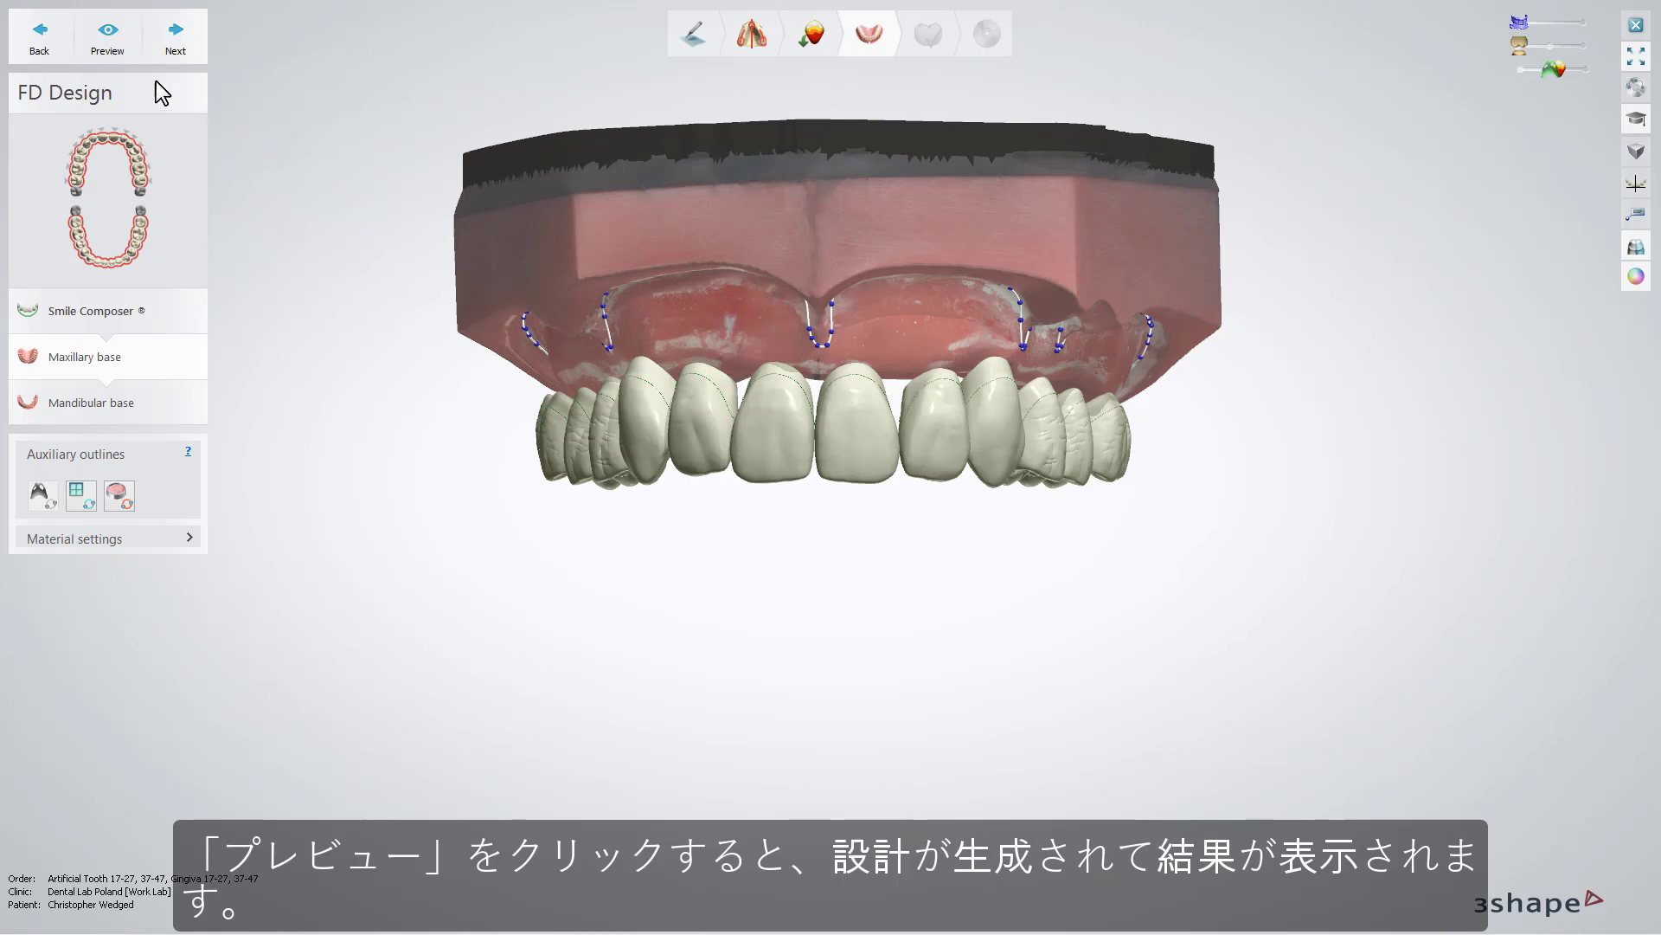
# Preview the maxillary denture base, then generate the mandibular base preview.
pyautogui.click(128, 51)
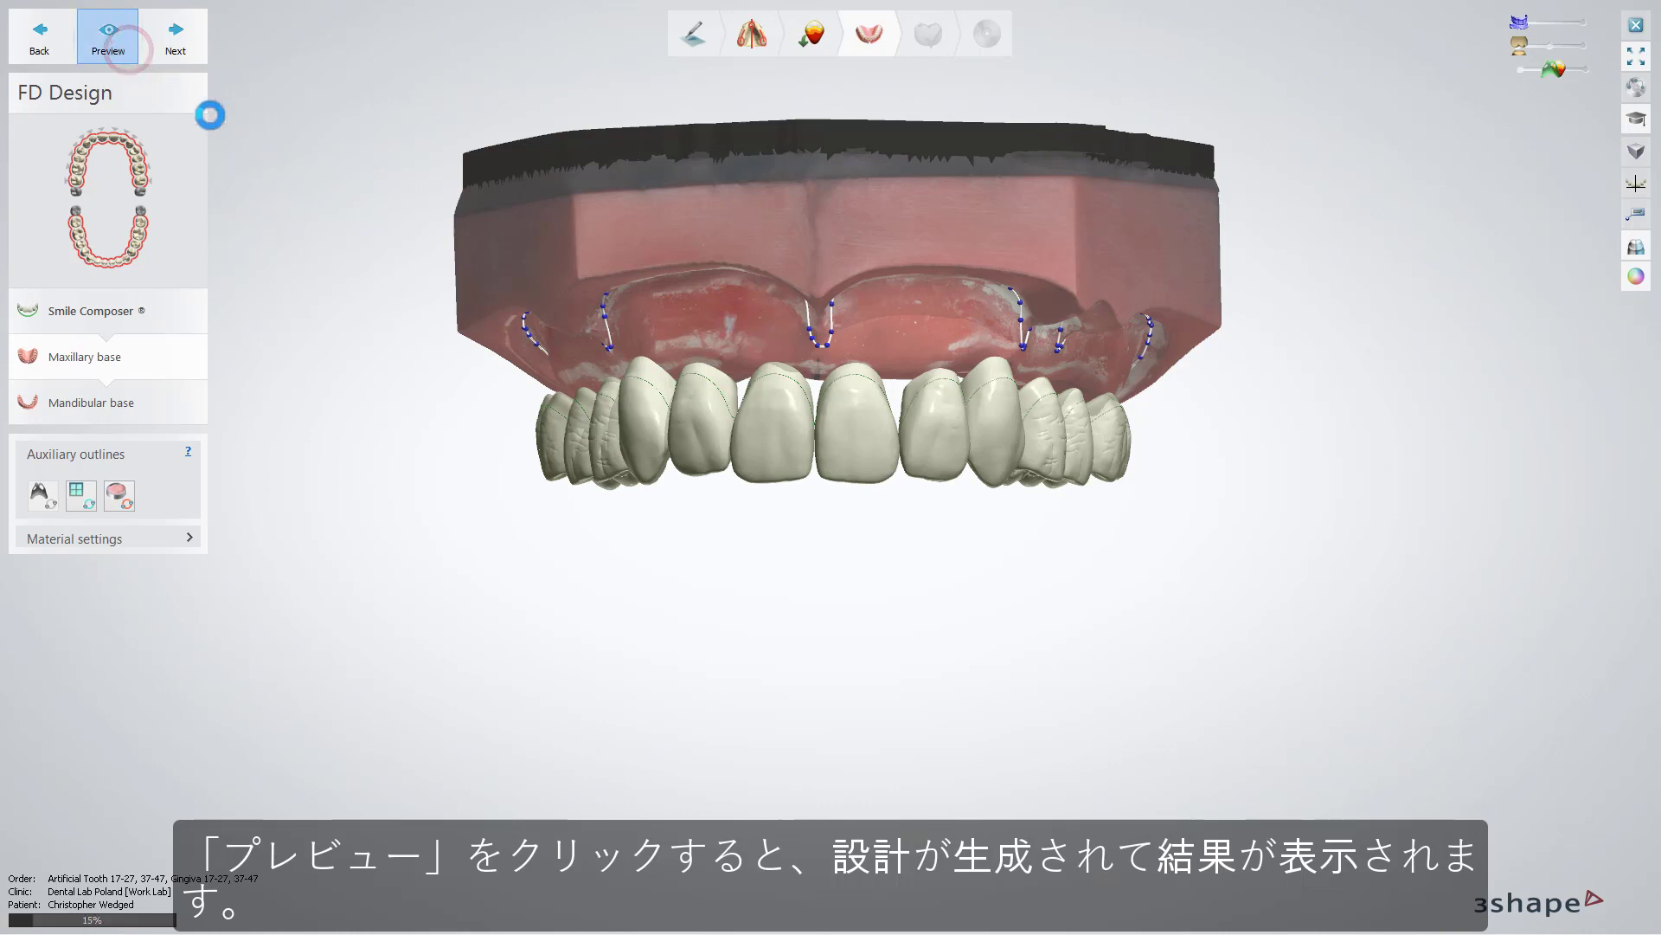
pyautogui.click(195, 59)
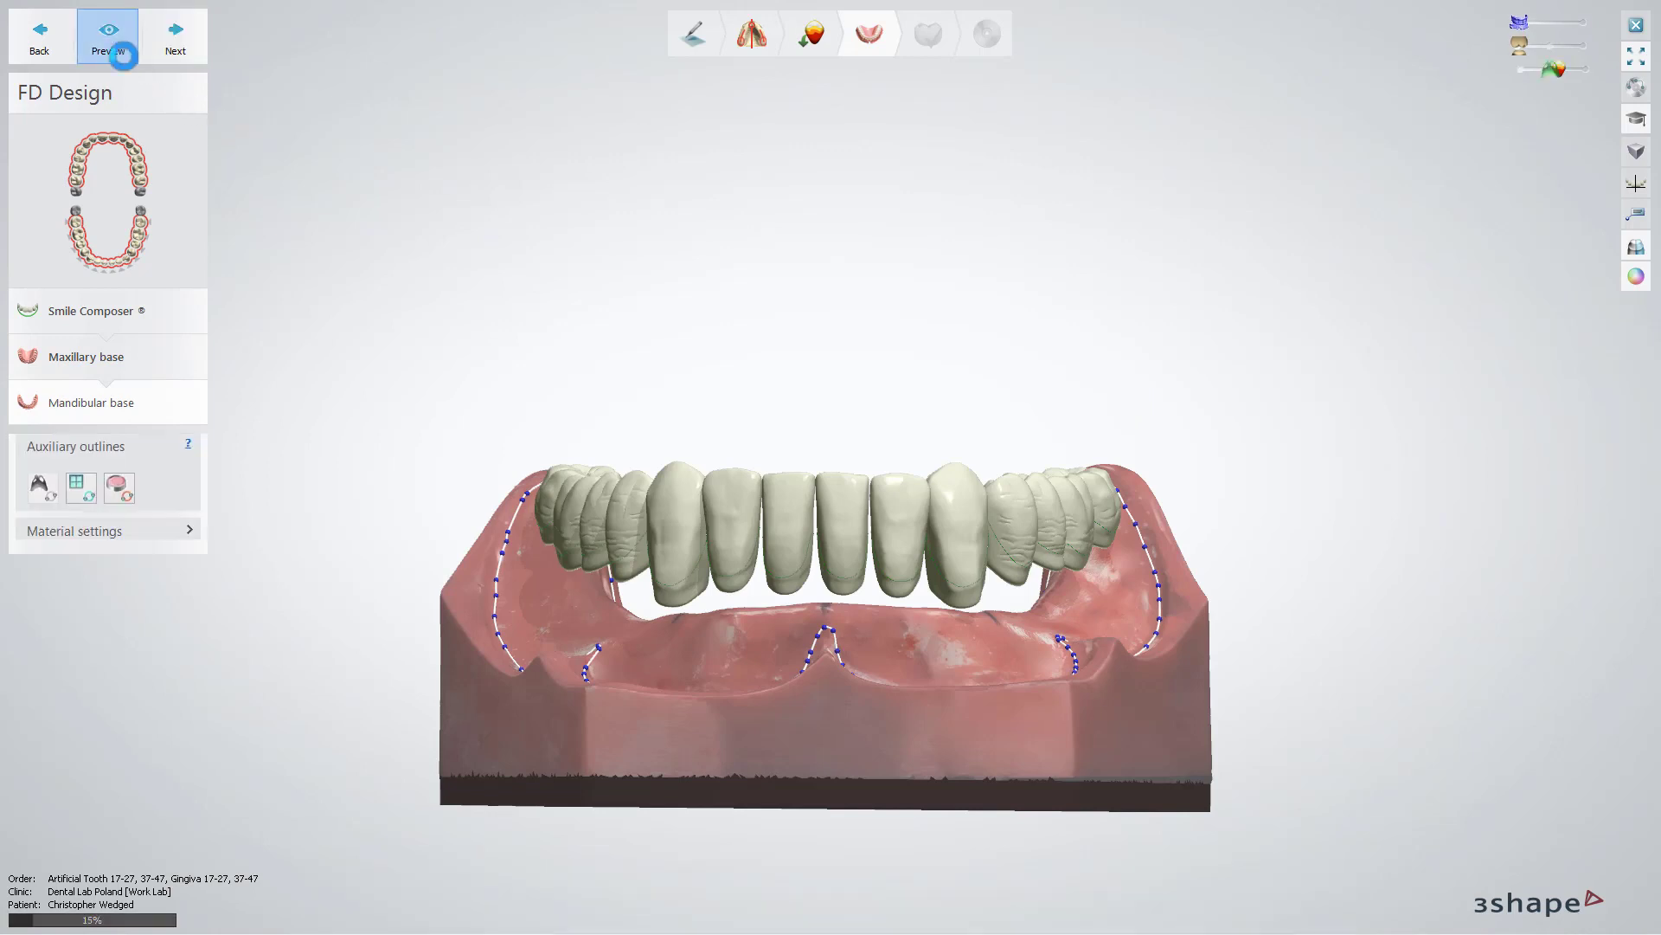
pyautogui.click(119, 50)
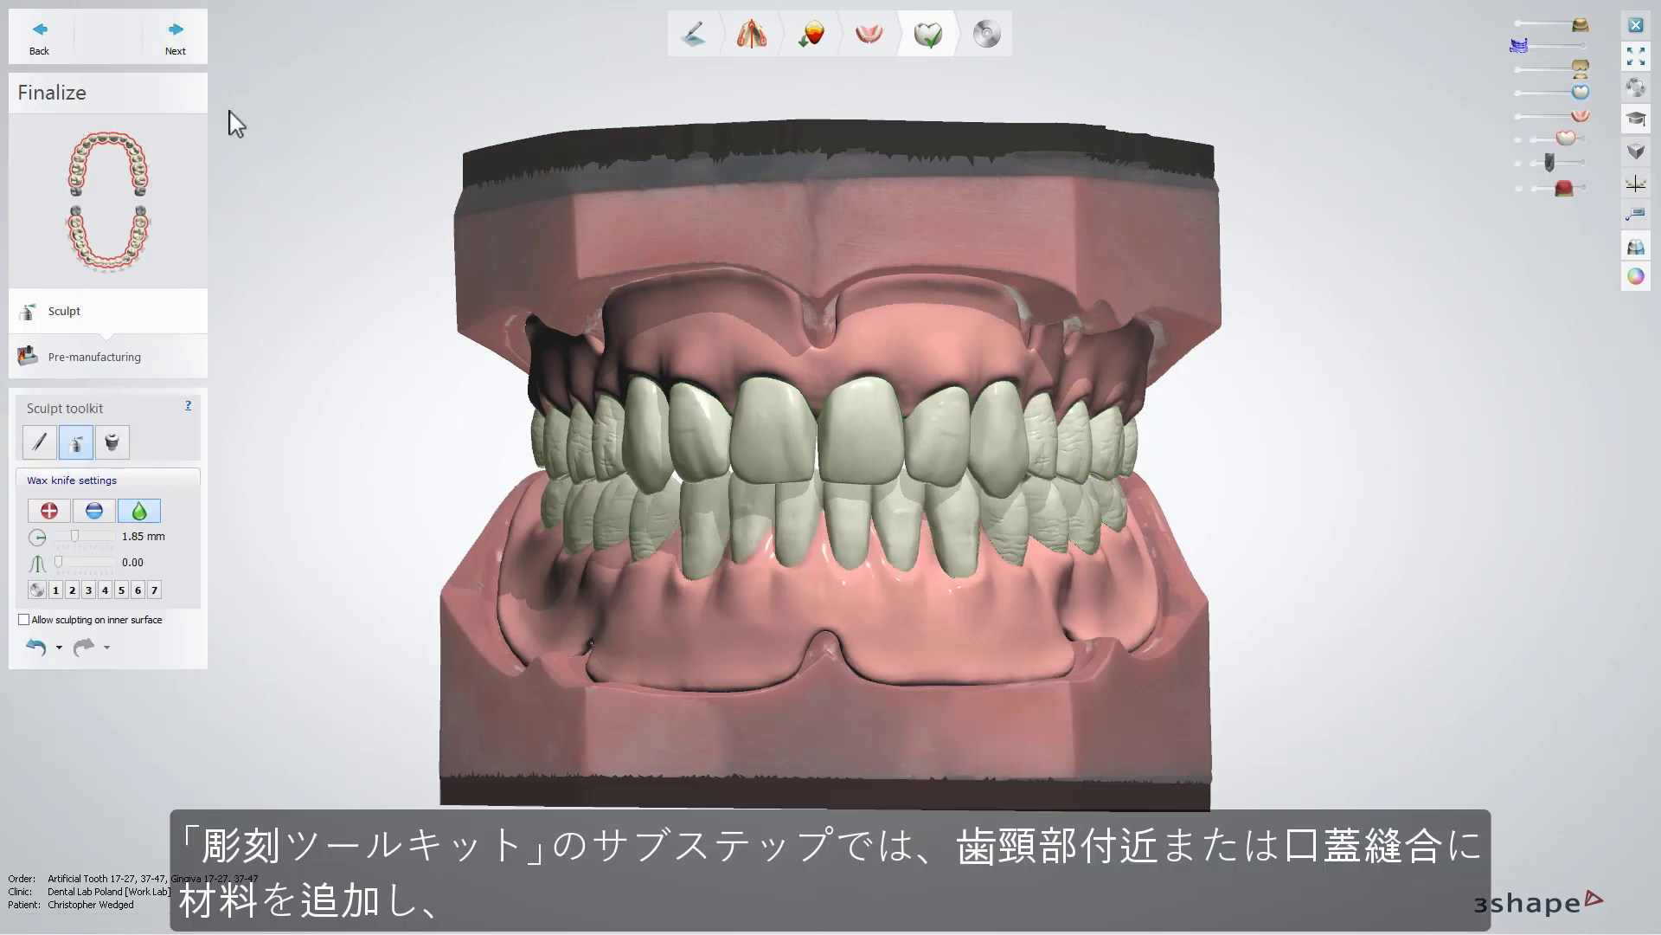
# Sculpt the dentures with Morphing and Wax knife, then continue to pre-manufacturing.
pyautogui.click(40, 442)
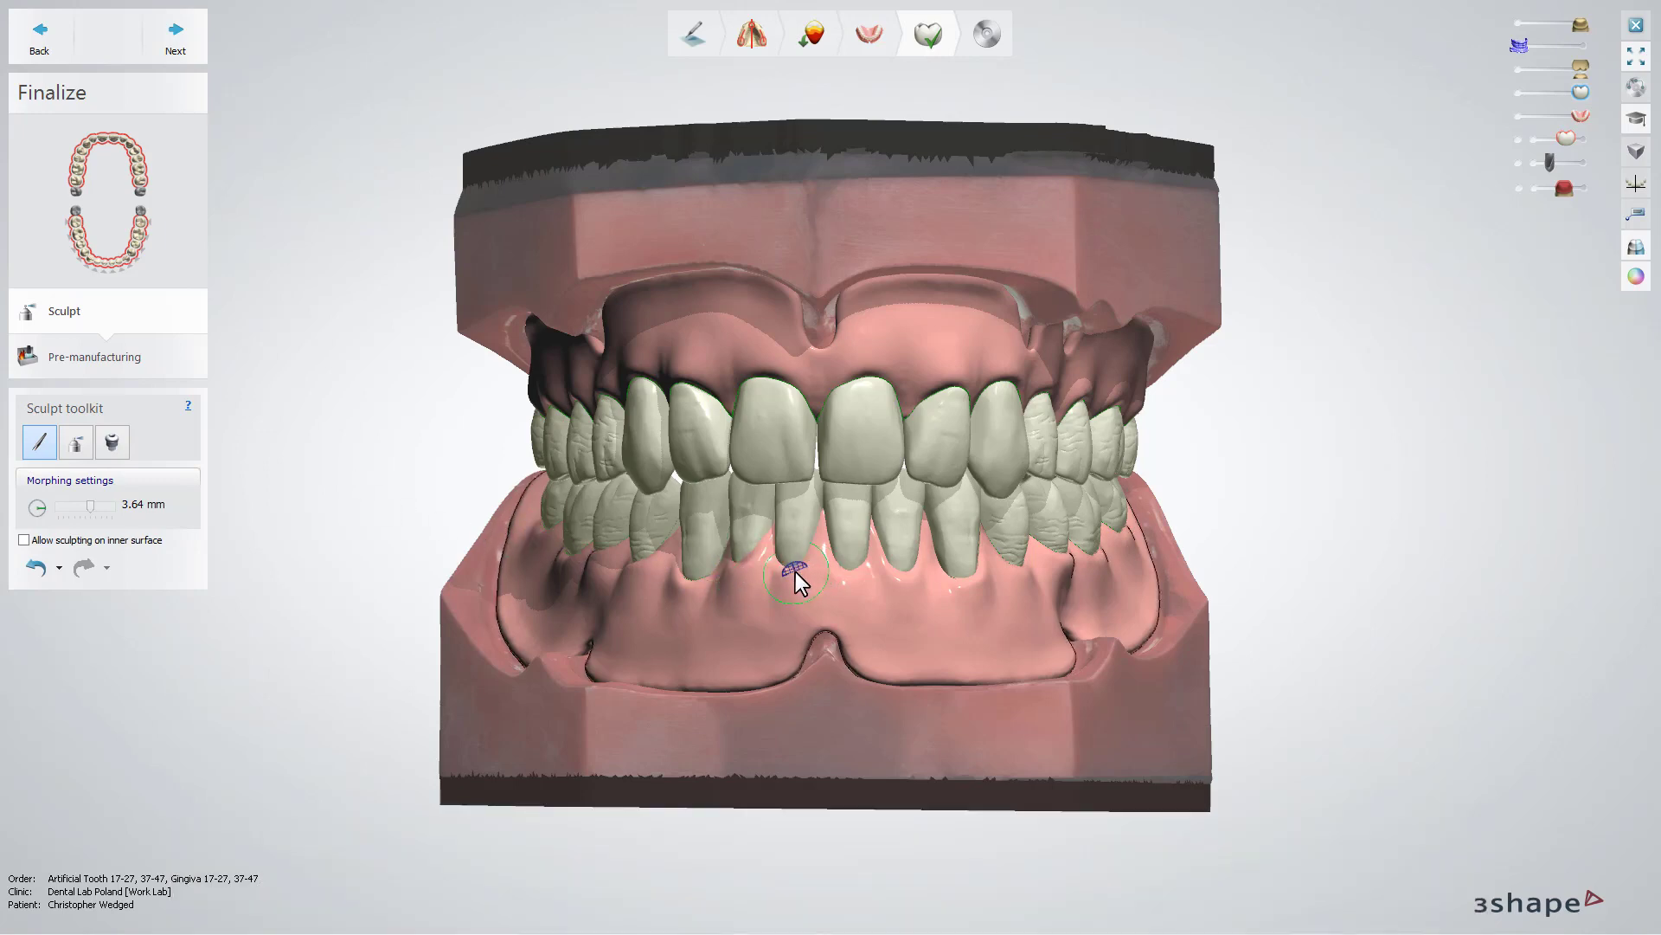
pyautogui.click(76, 442)
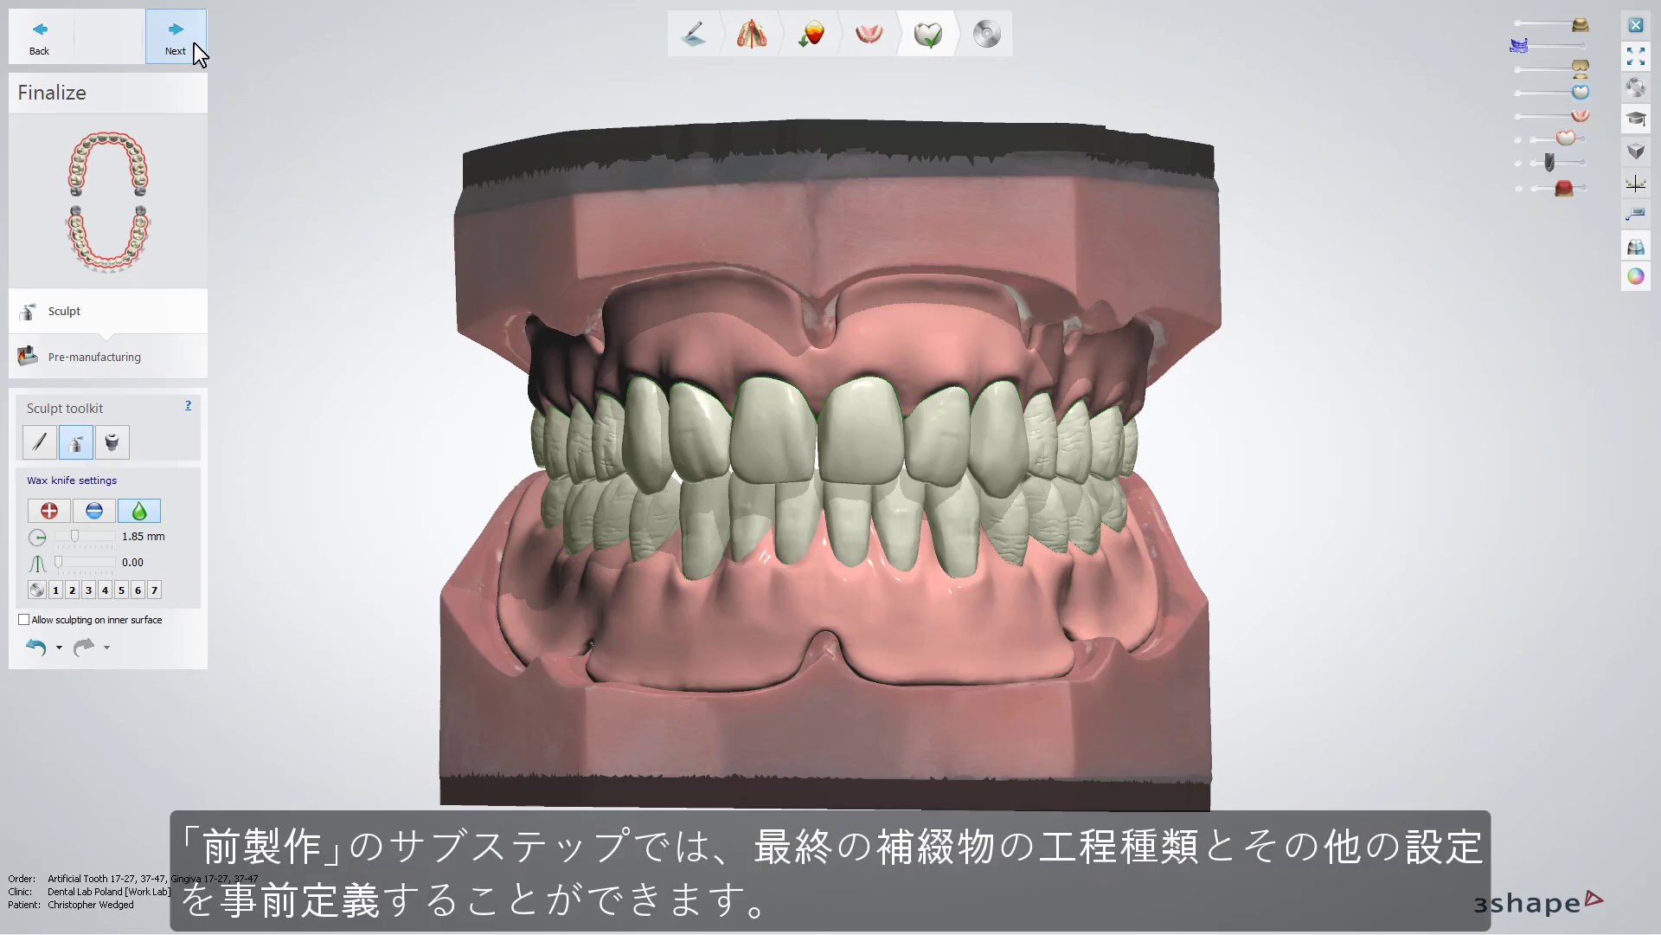
pyautogui.click(194, 43)
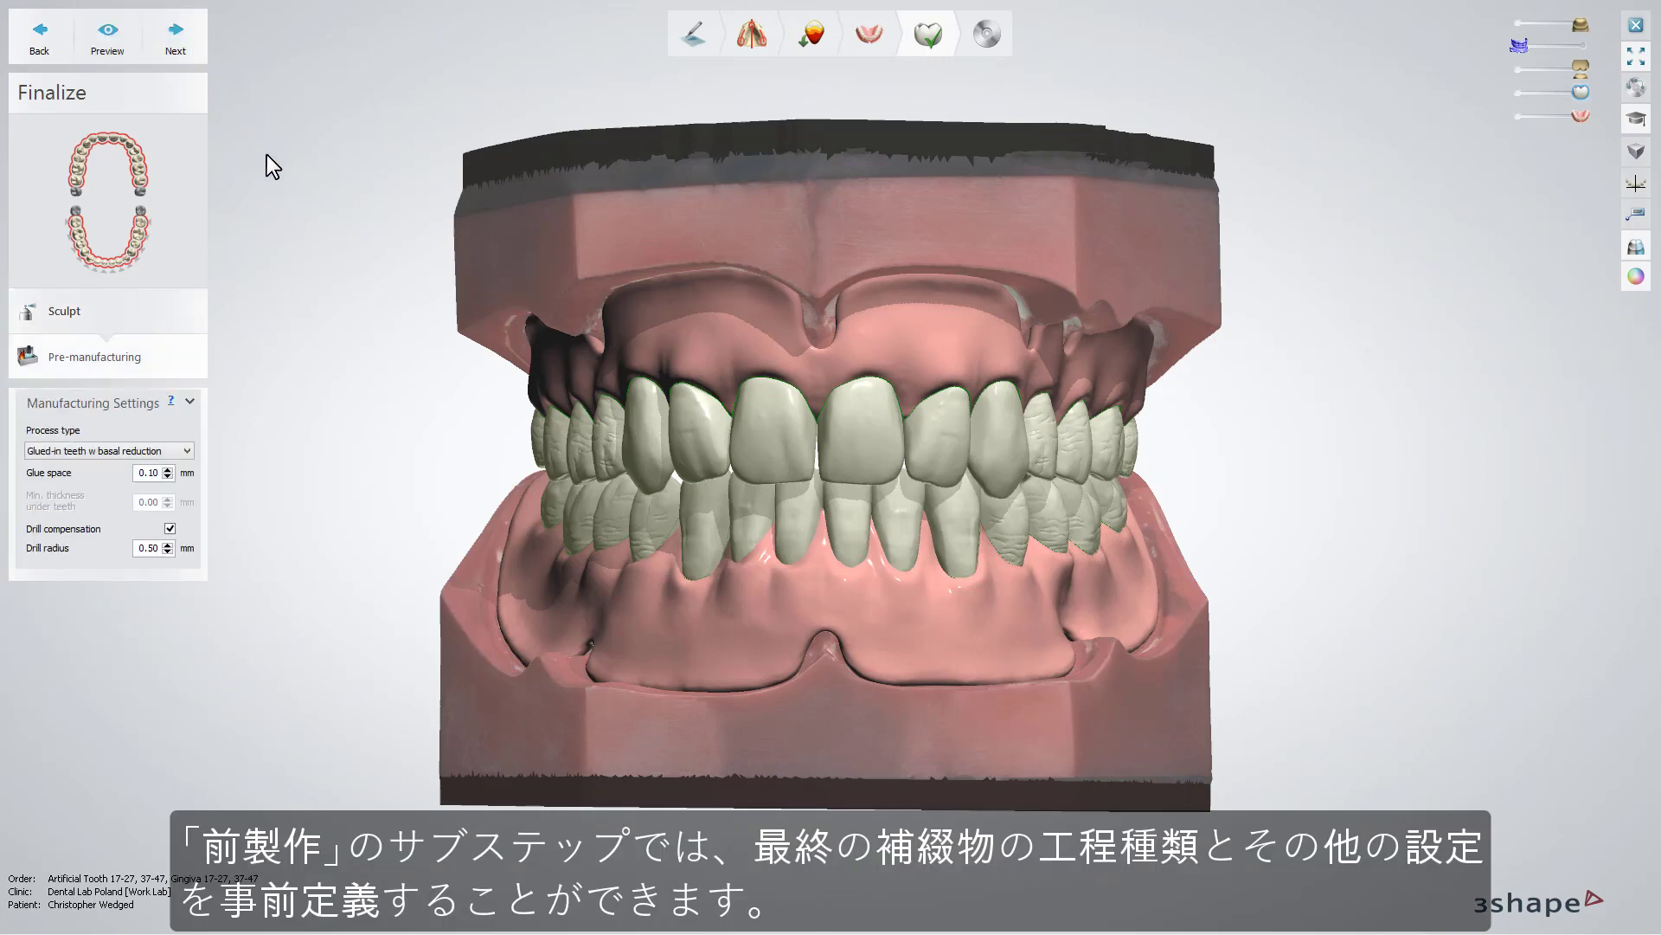
# Keep the Glued-in teeth w basal reduction process type, preview it, and continue to Save.
pyautogui.click(188, 450)
pyautogui.click(189, 450)
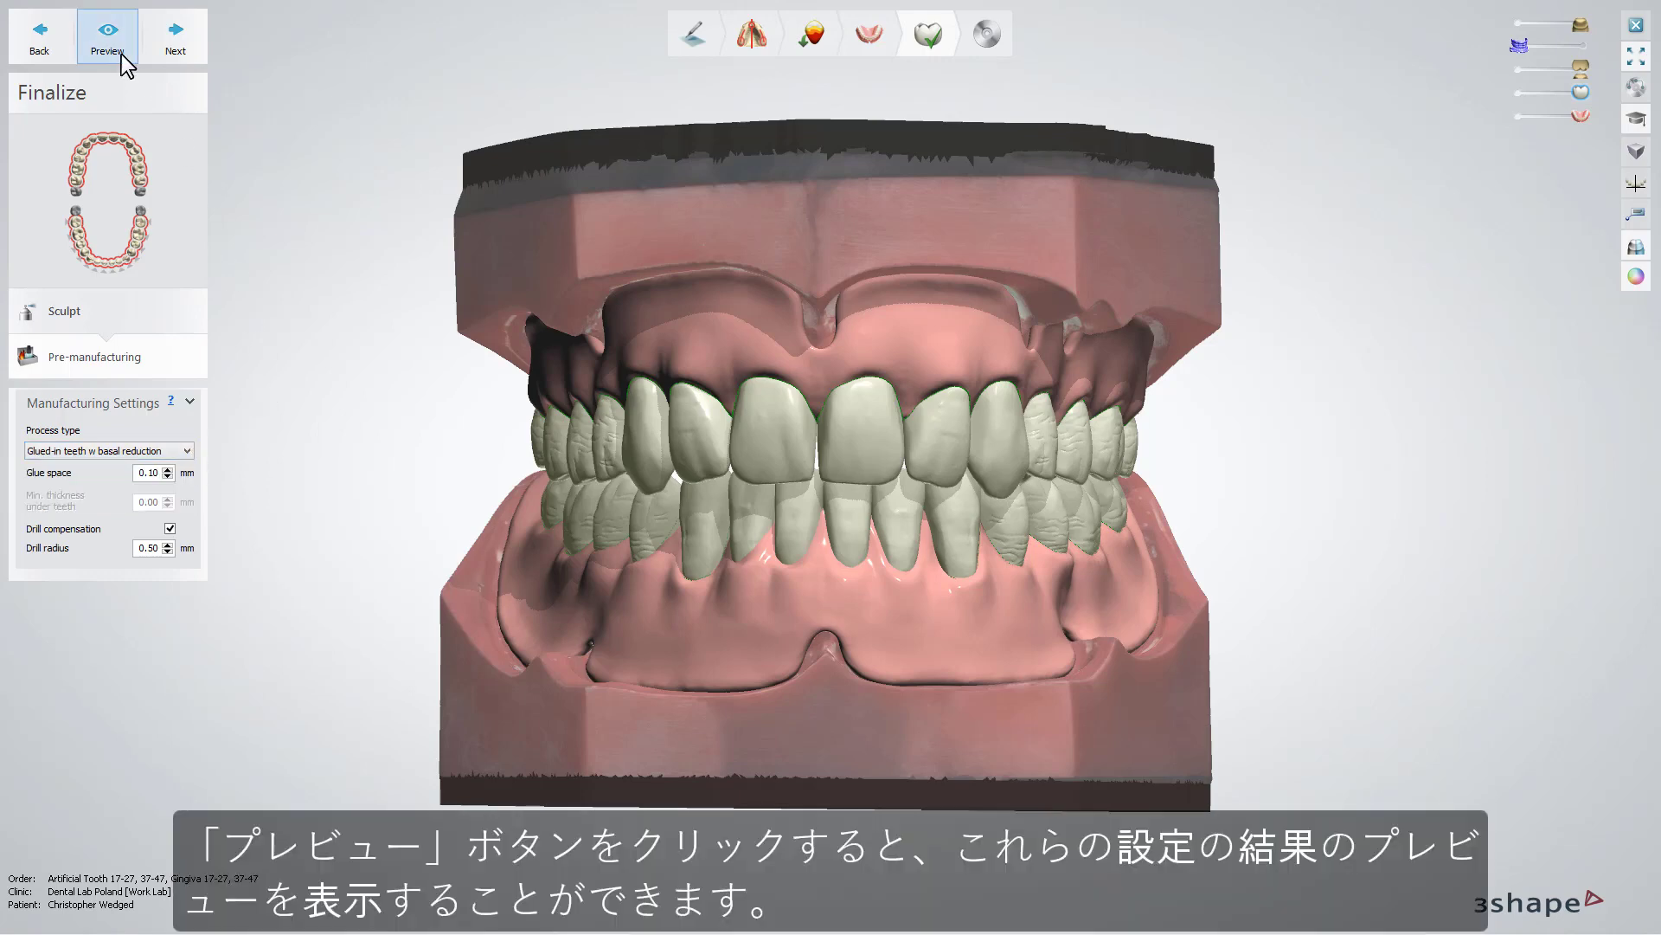
pyautogui.click(121, 55)
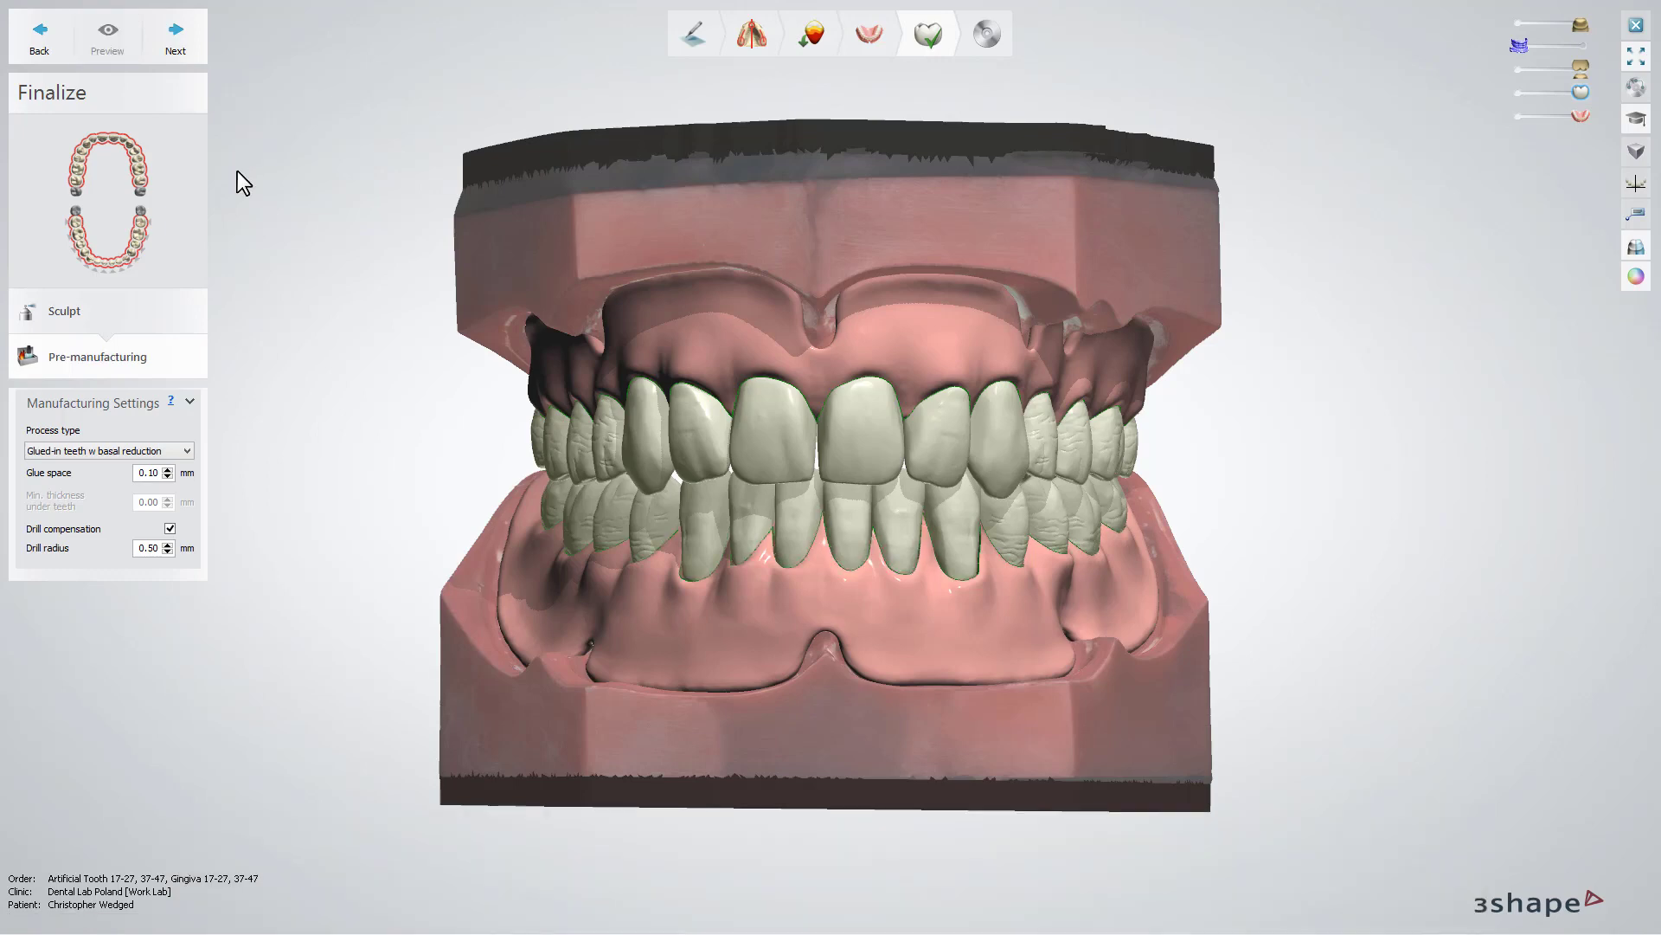
pyautogui.click(201, 38)
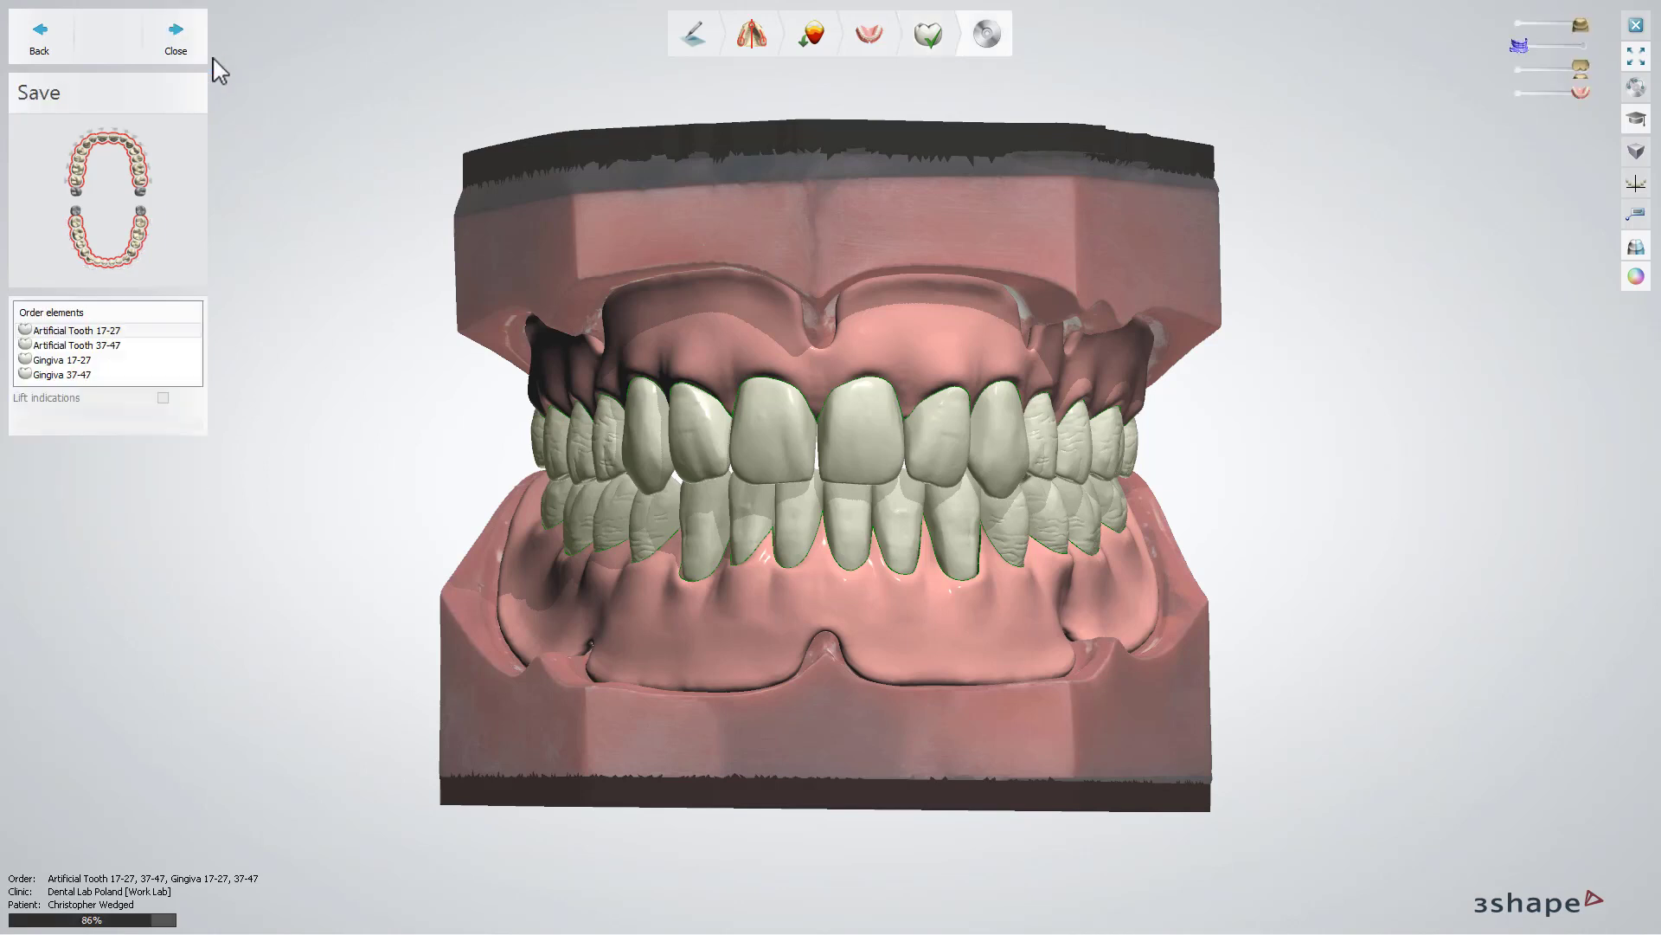